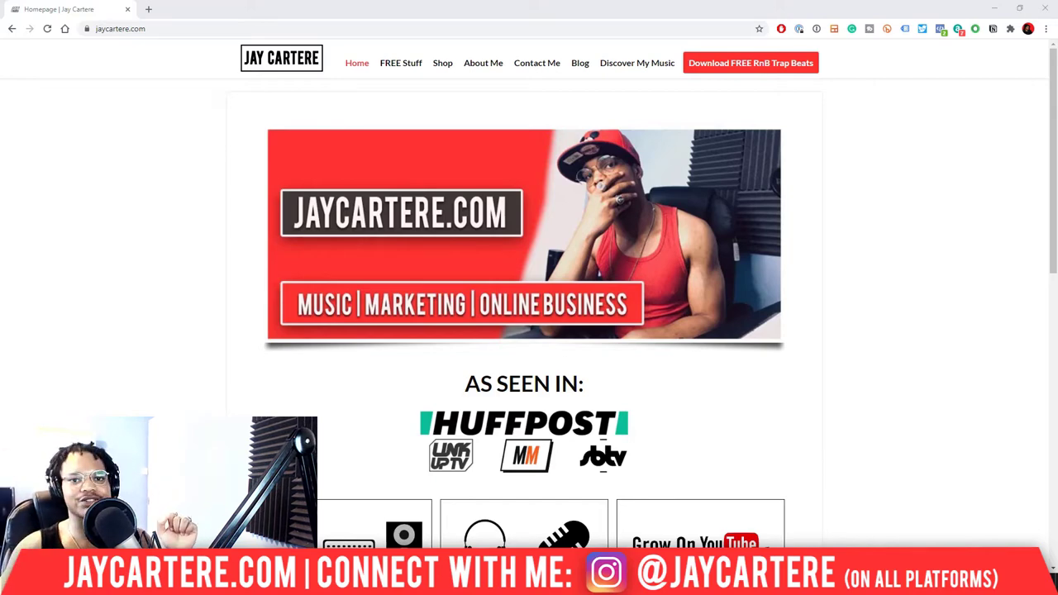
Switch from the browser to FL Studio and close the HalfTime plugin window of the main chorus melody.
left_click(995, 7)
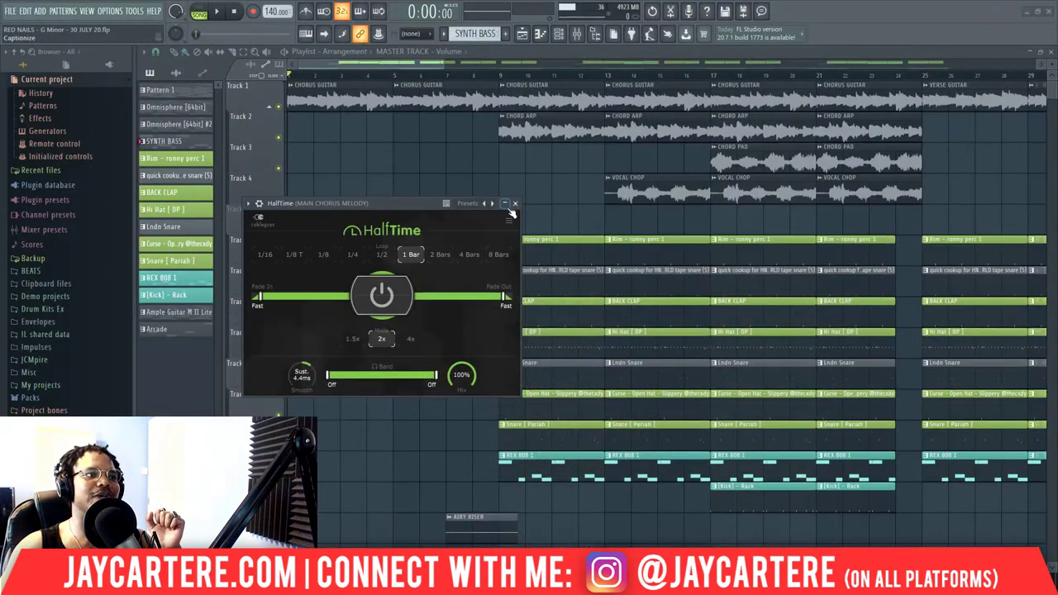
left_click_drag(403, 205, 443, 160)
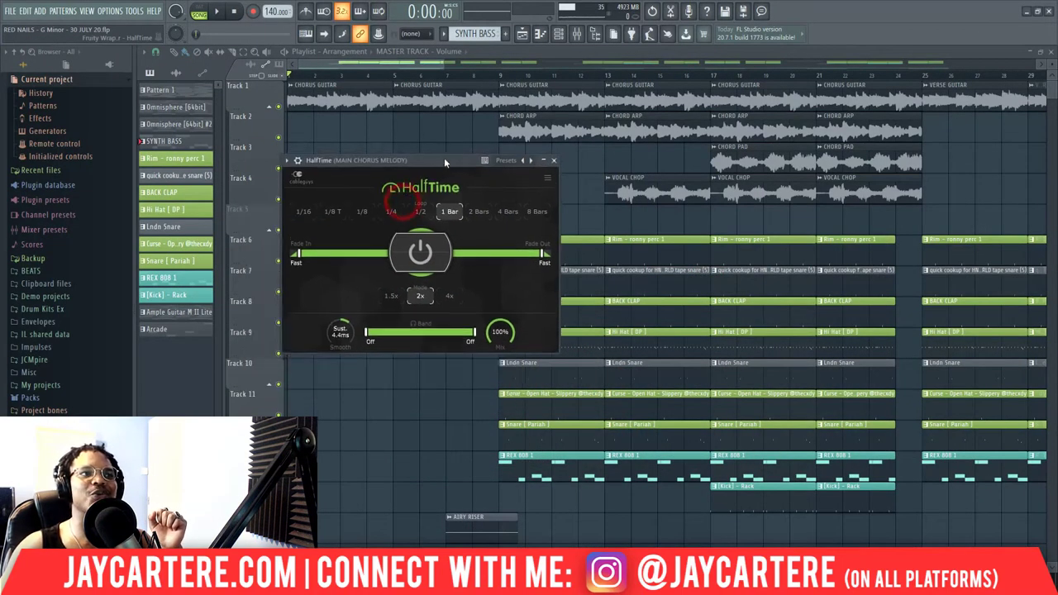
left_click(553, 161)
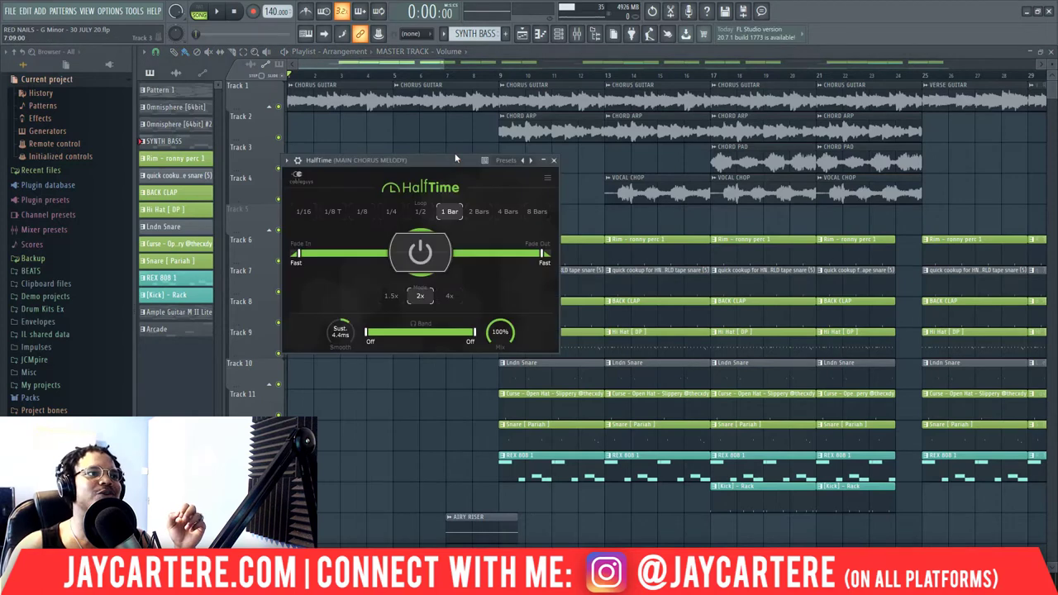
left_click_drag(451, 185, 449, 161)
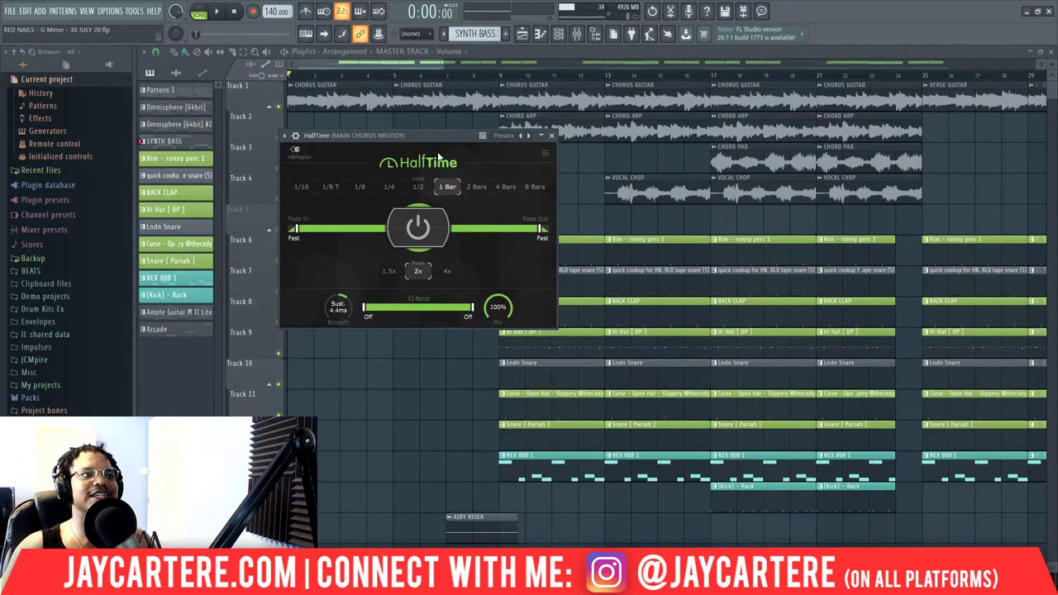
left_click(552, 135)
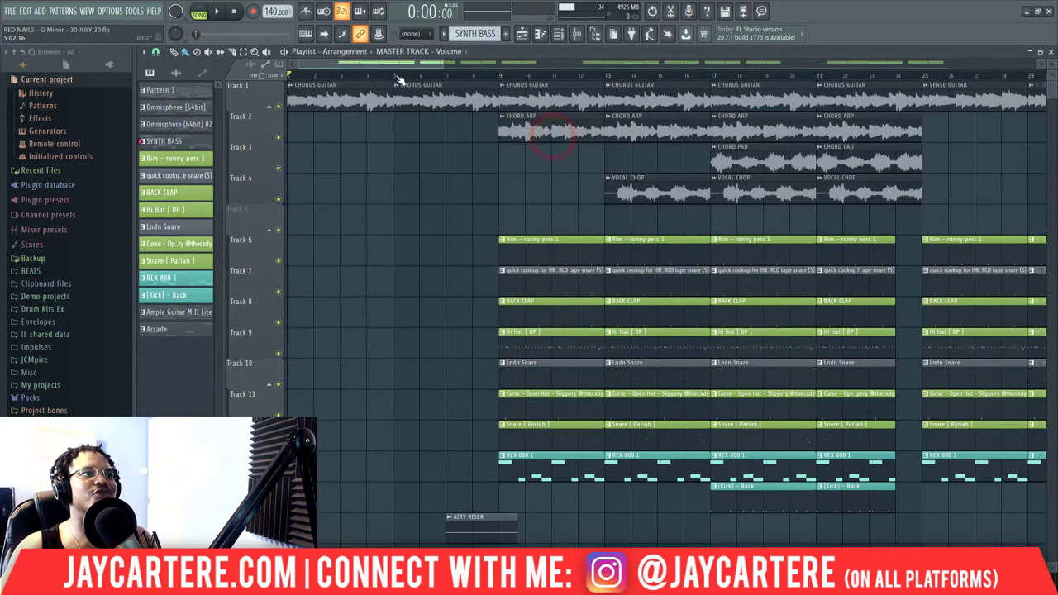
Select the first four bars of the arrangement and play the opening chorus guitar section.
left_click_drag(289, 78, 392, 79)
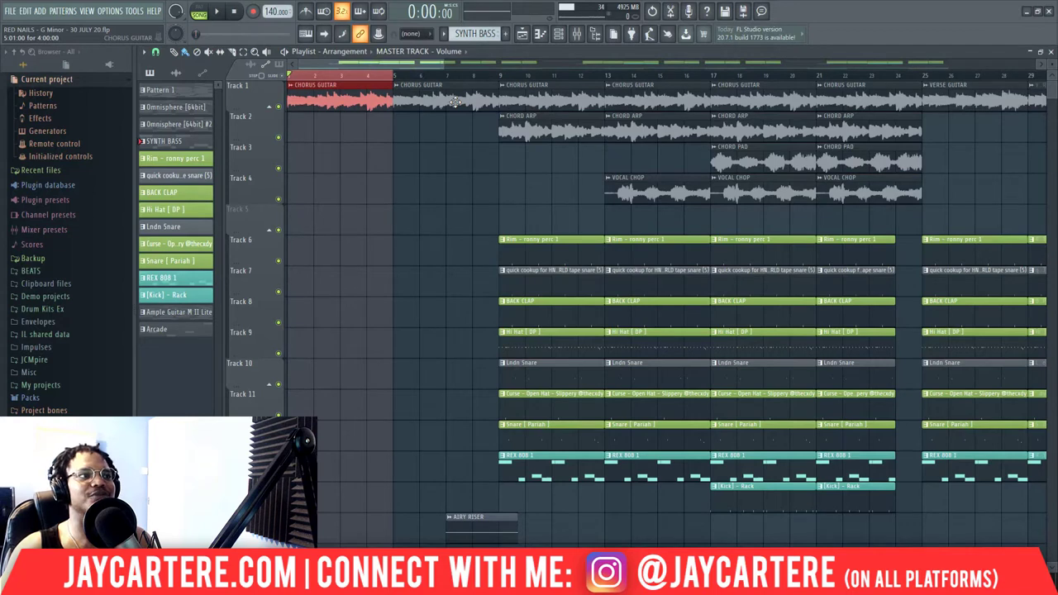
key("space")
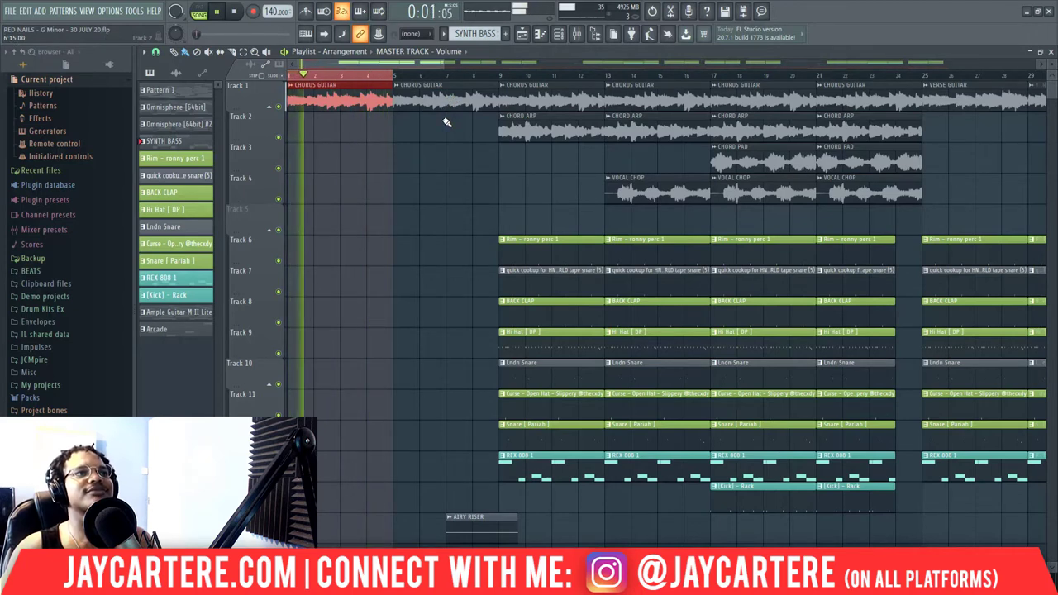
key("space")
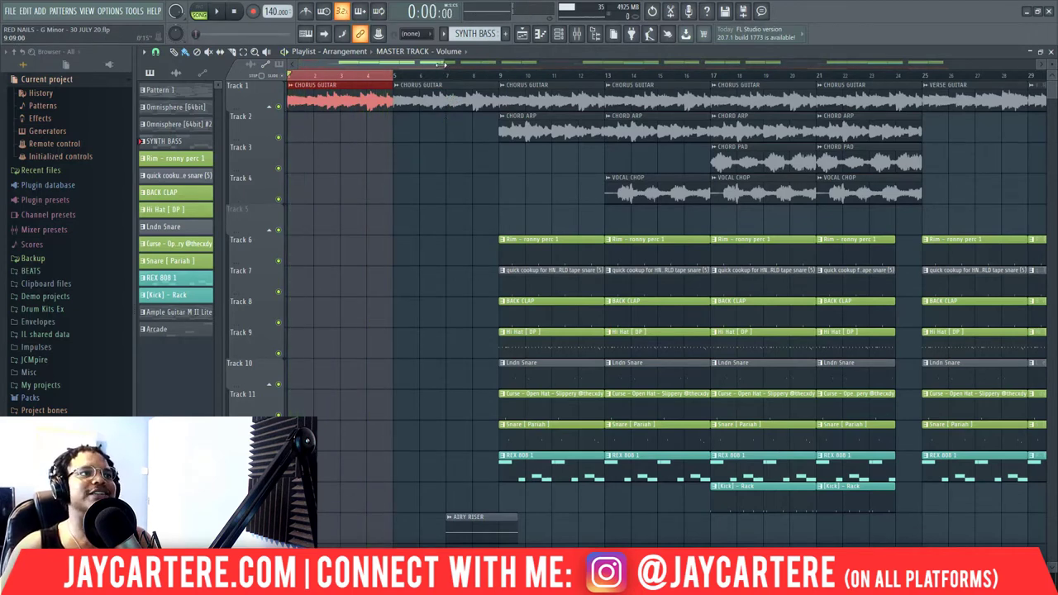
Select the first four-bar verse guitar section starting at bar 25 and play it.
left_click_drag(442, 65, 636, 80)
left_click(586, 78)
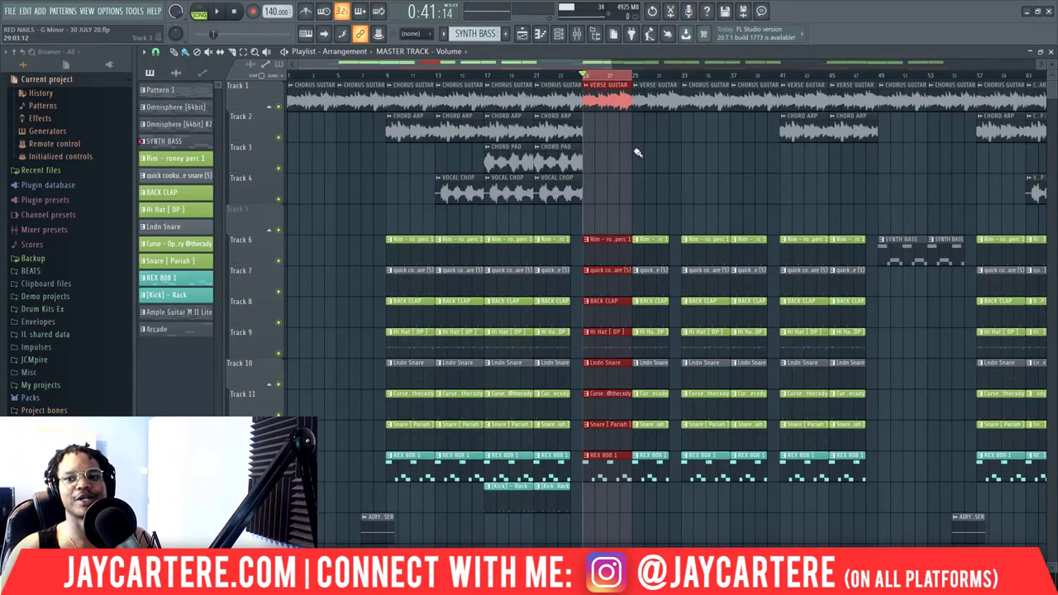
key("space")
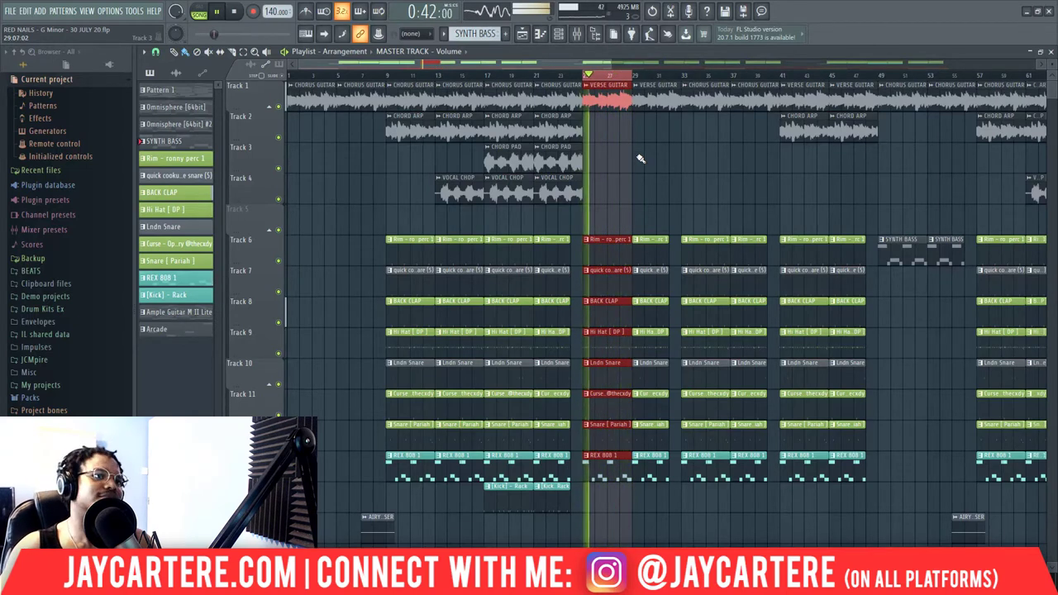
key("space")
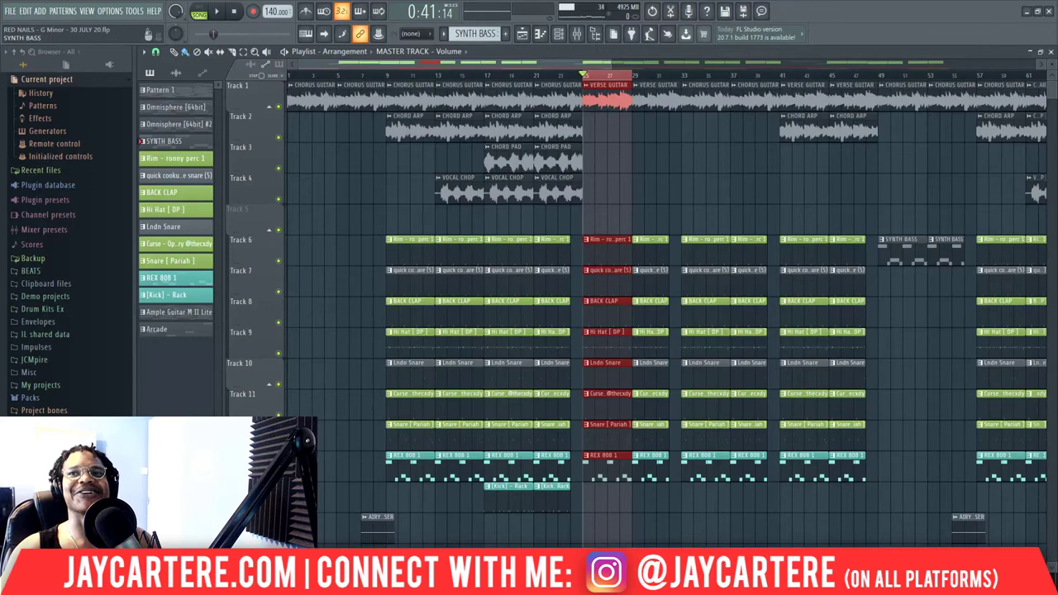
Open the mixer, arrange it alongside the playlist, and select the arrangement's opening four-bar chorus section.
key("F9")
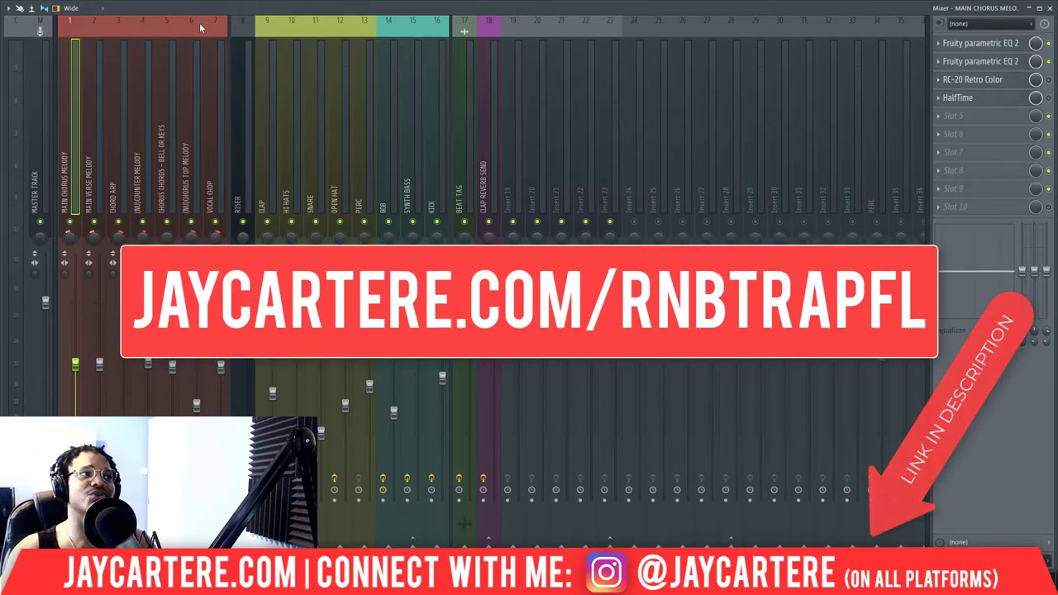
left_click_drag(170, 6, 159, 211)
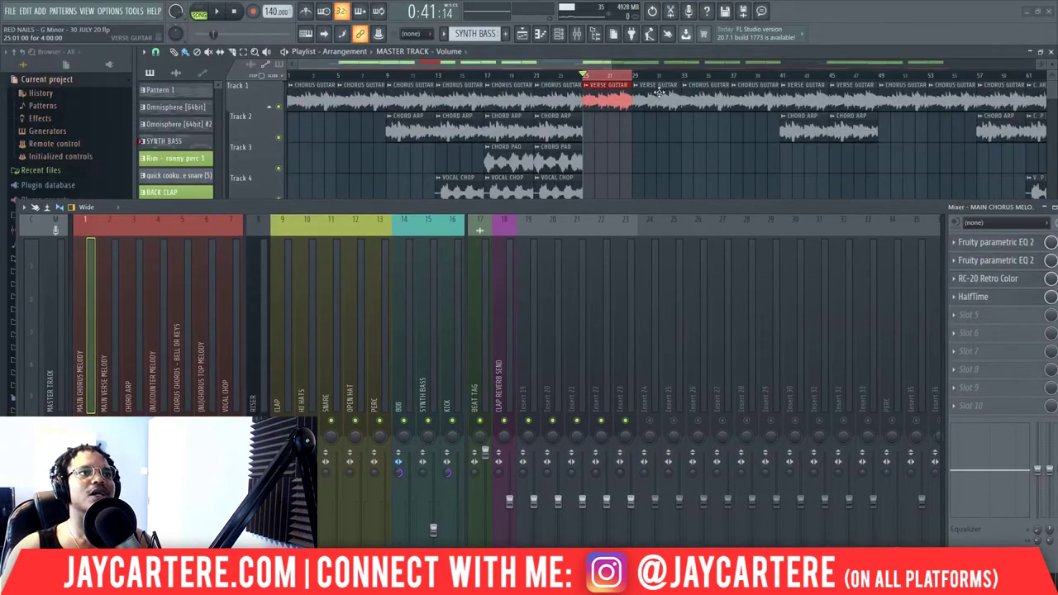
left_click_drag(609, 65, 832, 65)
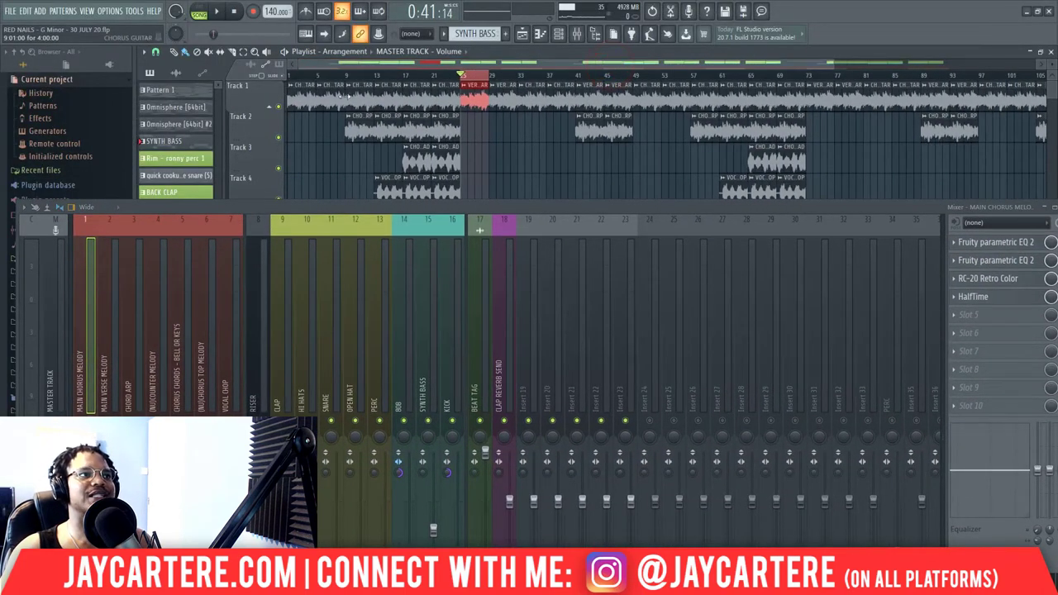
left_click(295, 76)
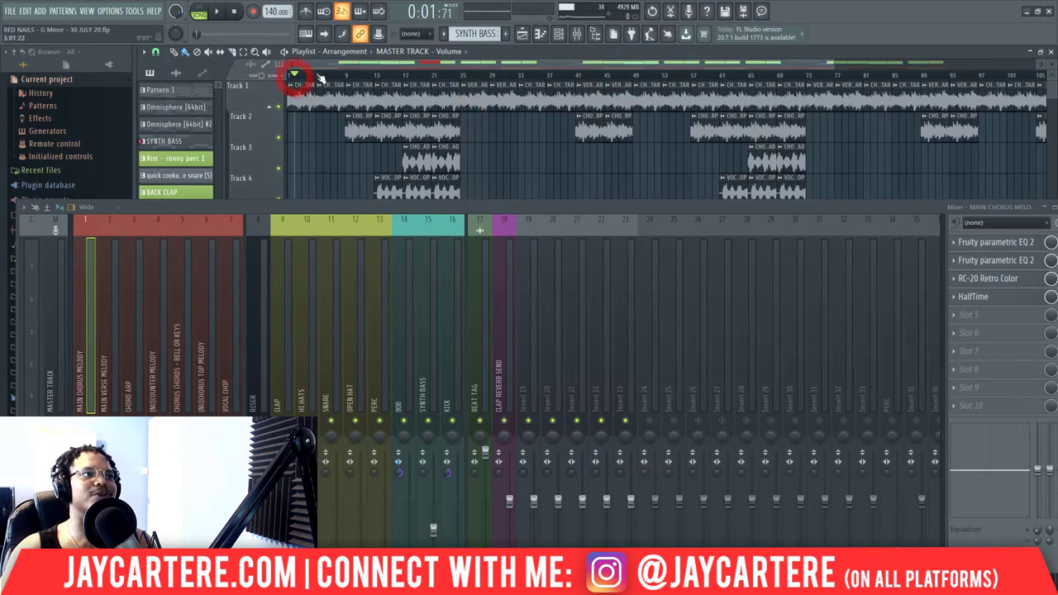
left_click_drag(748, 208, 1056, 170)
Open the first Fruity Parametric EQ 2 on the main chorus melody track, examine its low-frequency roll-off, and close it.
left_click(768, 237)
left_click_drag(402, 155, 680, 105)
left_click_drag(748, 98, 620, 105)
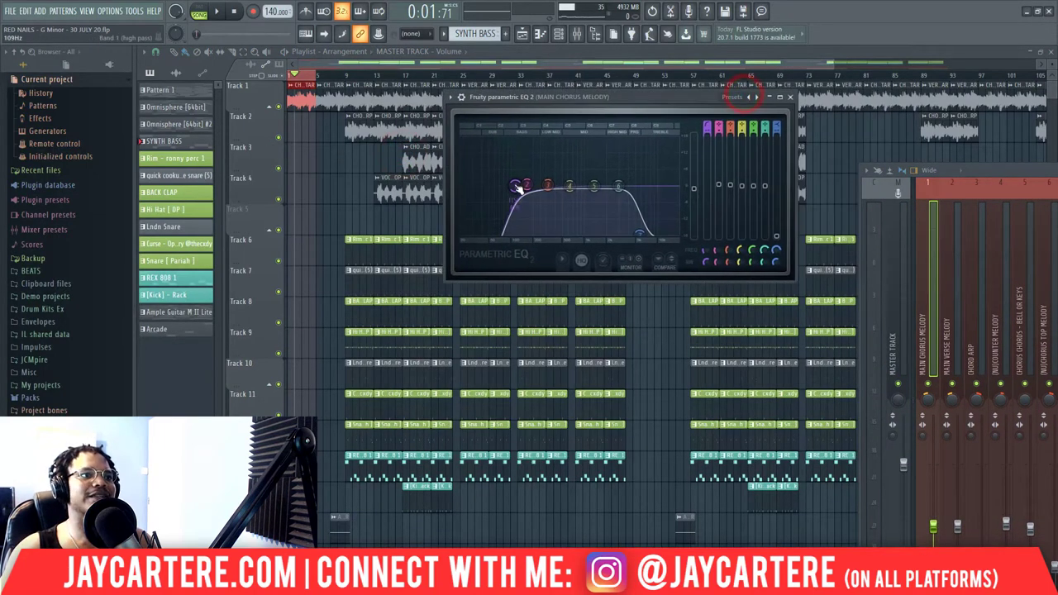
left_click_drag(518, 190, 518, 193)
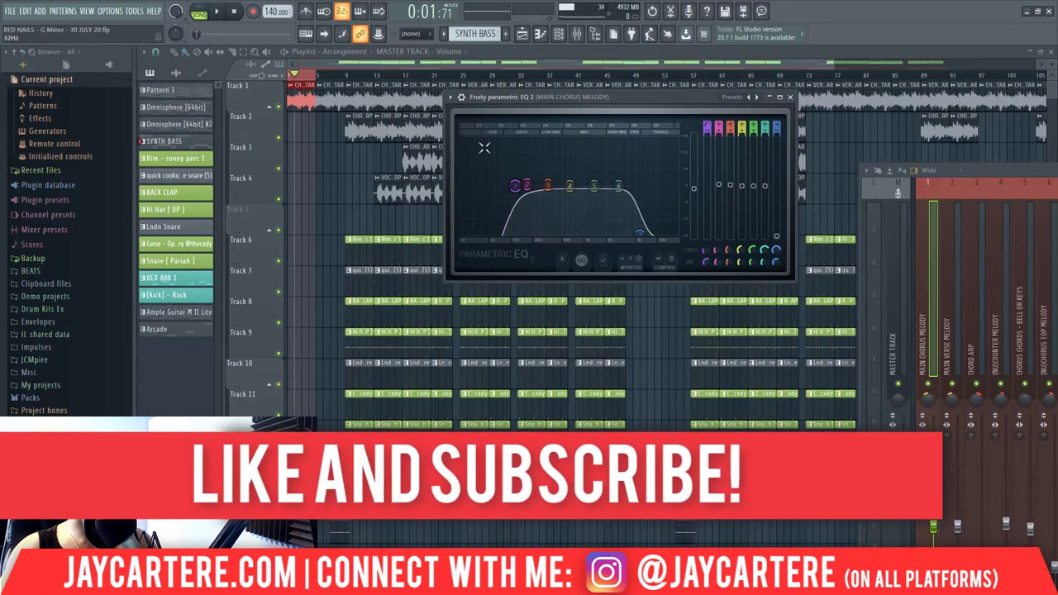
left_click_drag(634, 95, 642, 93)
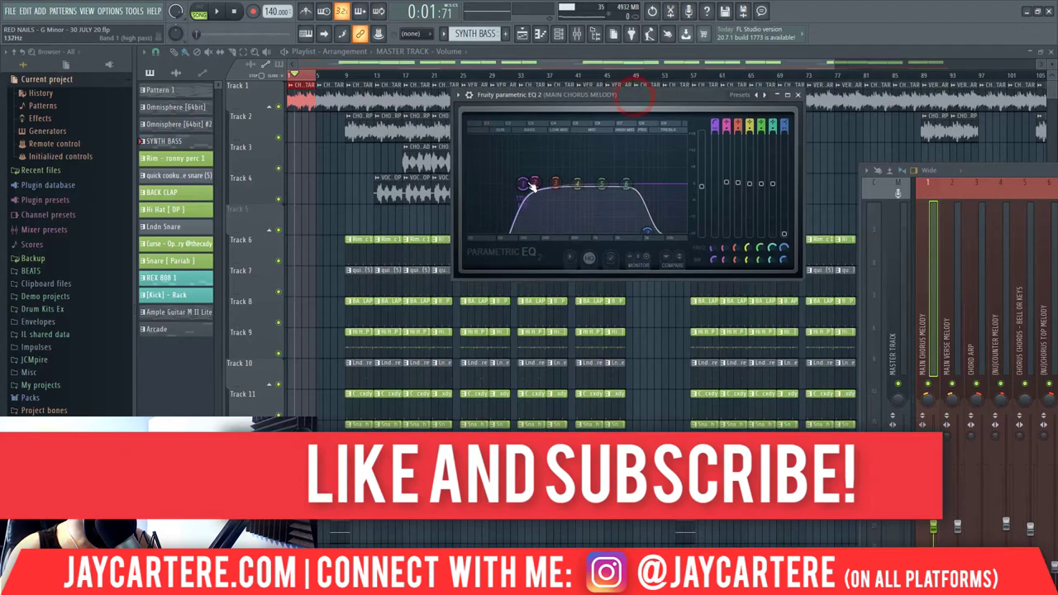
left_click_drag(525, 177, 517, 207)
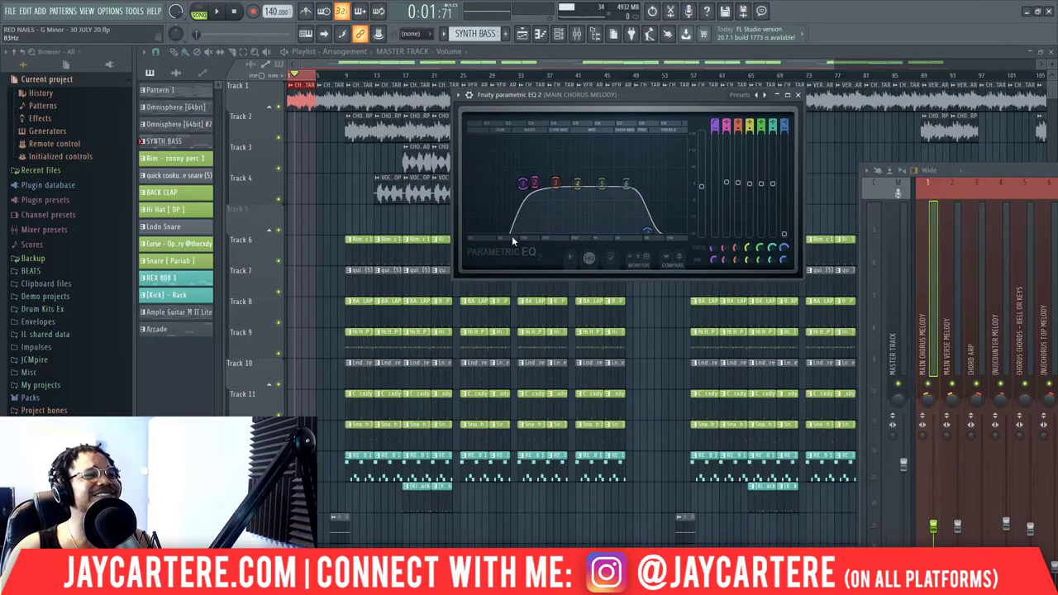
left_click_drag(517, 207, 531, 192)
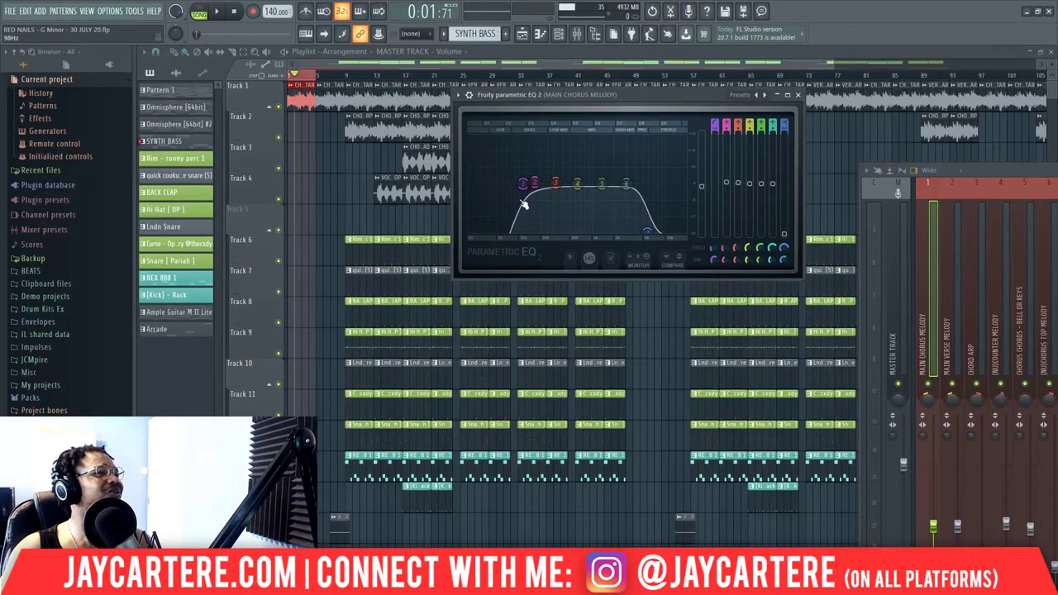
left_click(800, 95)
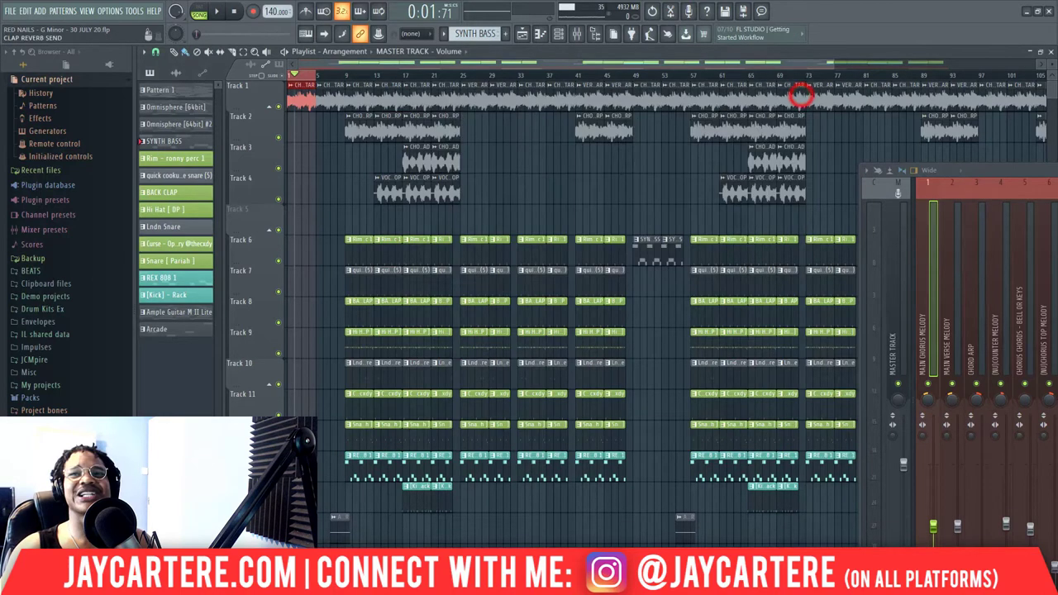
Load Neutron 3 Equalizer into slot 5 of the main chorus melody mixer track.
left_click_drag(1057, 170, 424, 122)
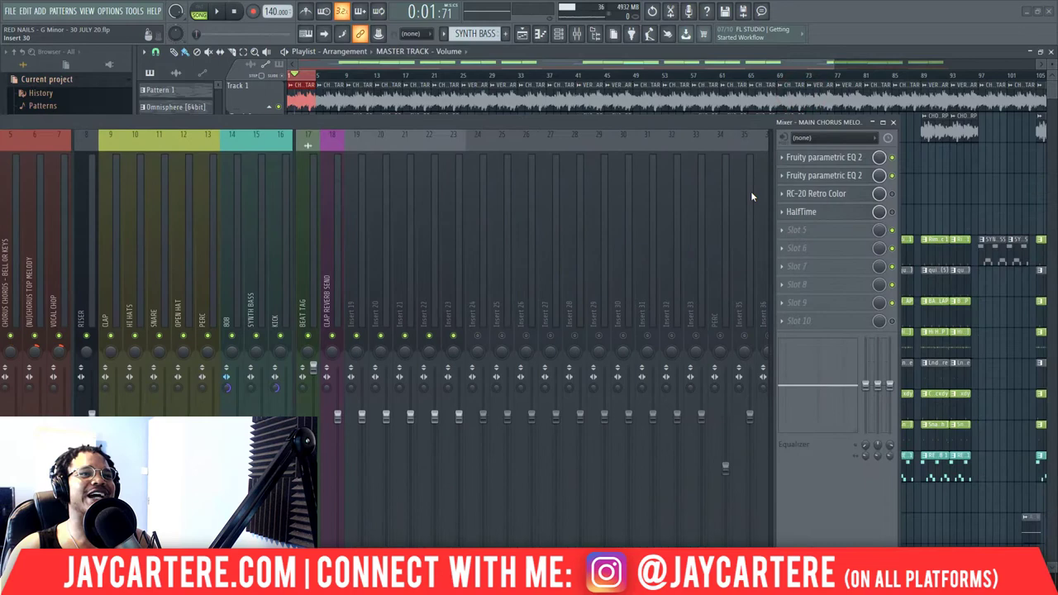
left_click(811, 235)
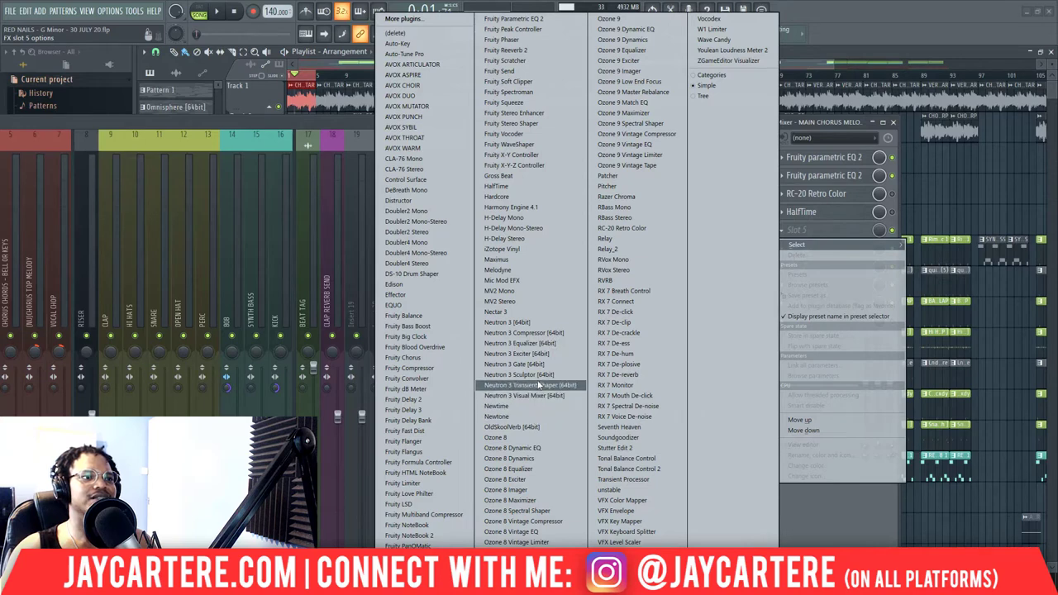
left_click(537, 343)
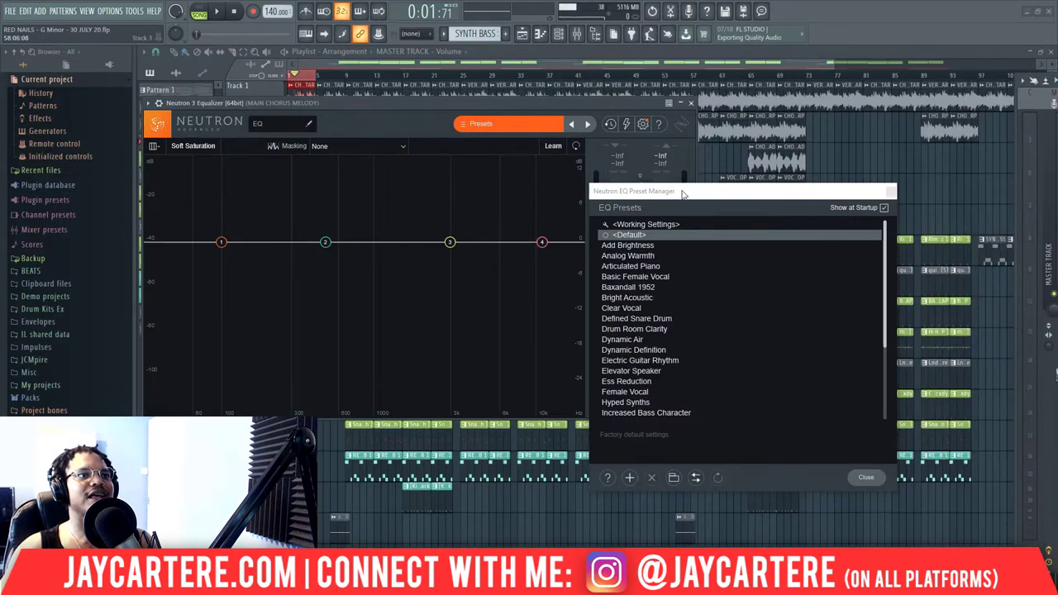
left_click_drag(685, 194, 827, 183)
Change Neutron EQ band 1 to a Flat Highpass filter and set its frequency to about 115 Hz.
left_click(220, 242)
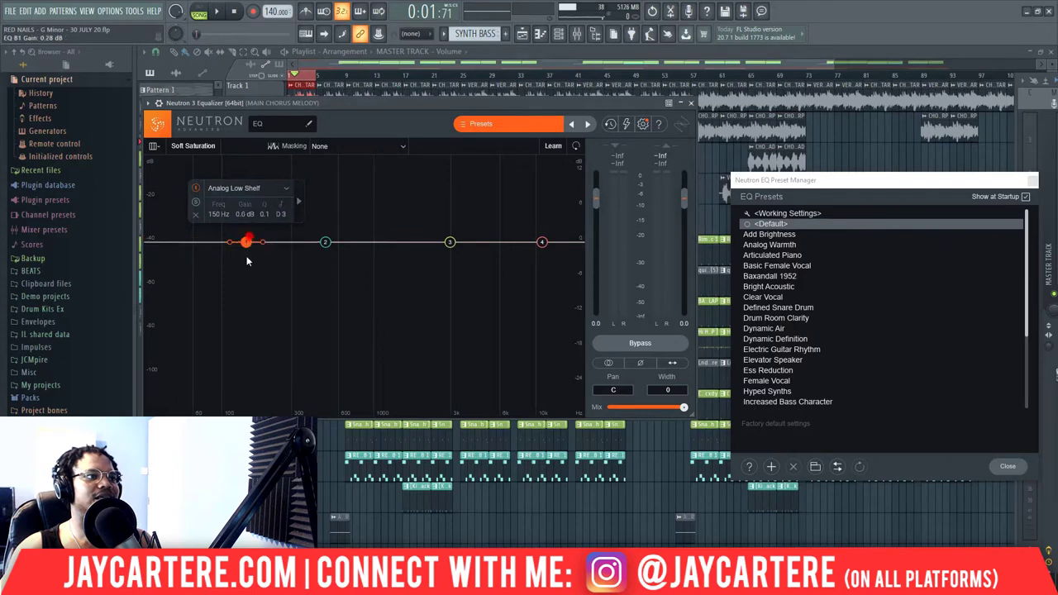
left_click_drag(246, 240, 261, 333)
left_click(303, 363)
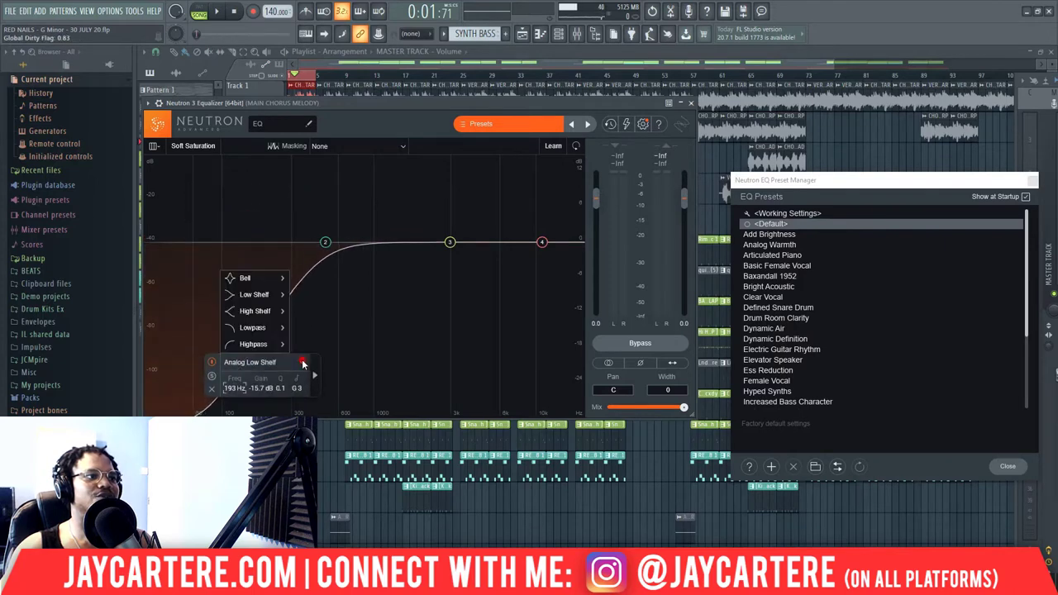
left_click(254, 343)
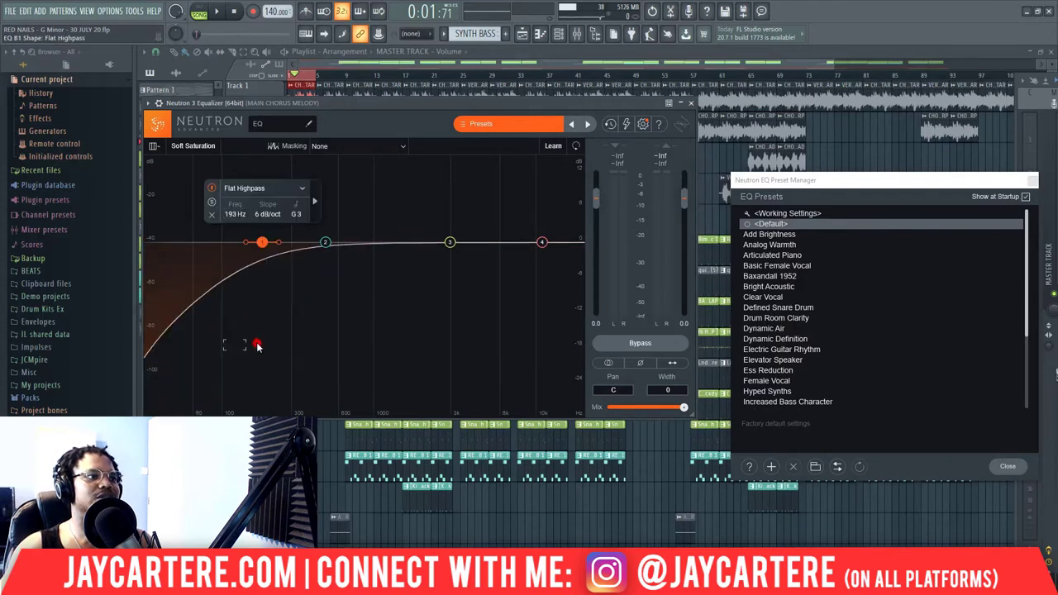
left_click_drag(263, 243, 229, 245)
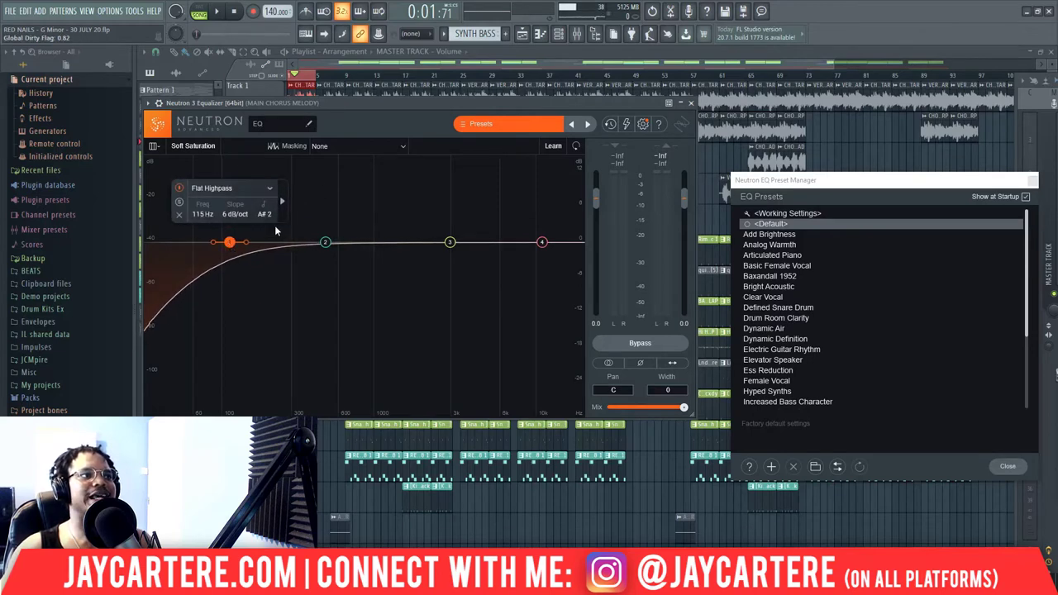
Look through the filter shape options for Neutron EQ band 1, leave the shape as is, and close the equalizer.
left_click(270, 190)
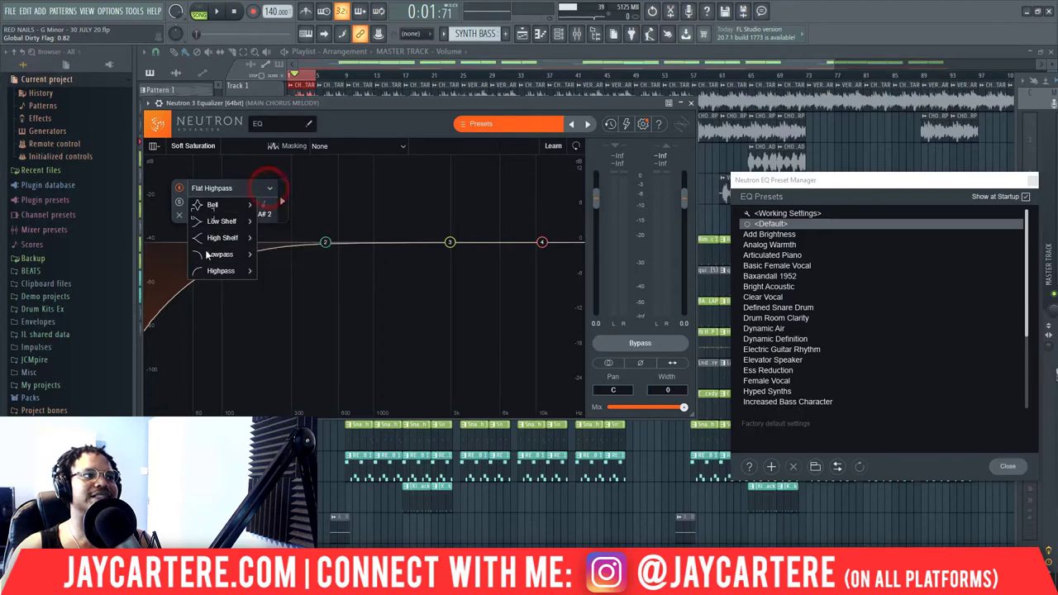
mouse_move(227, 267)
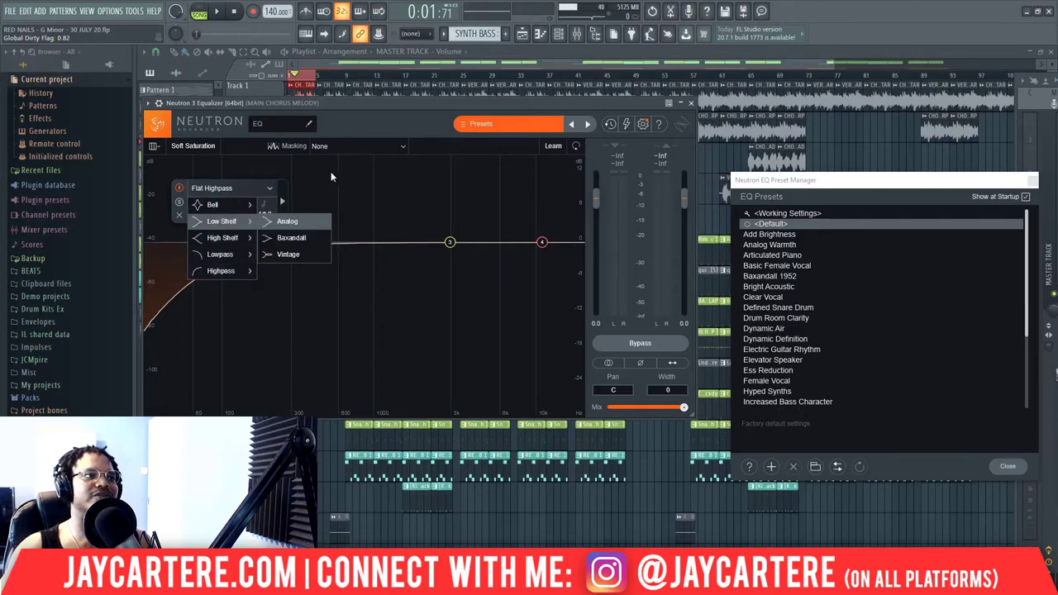
left_click(366, 109)
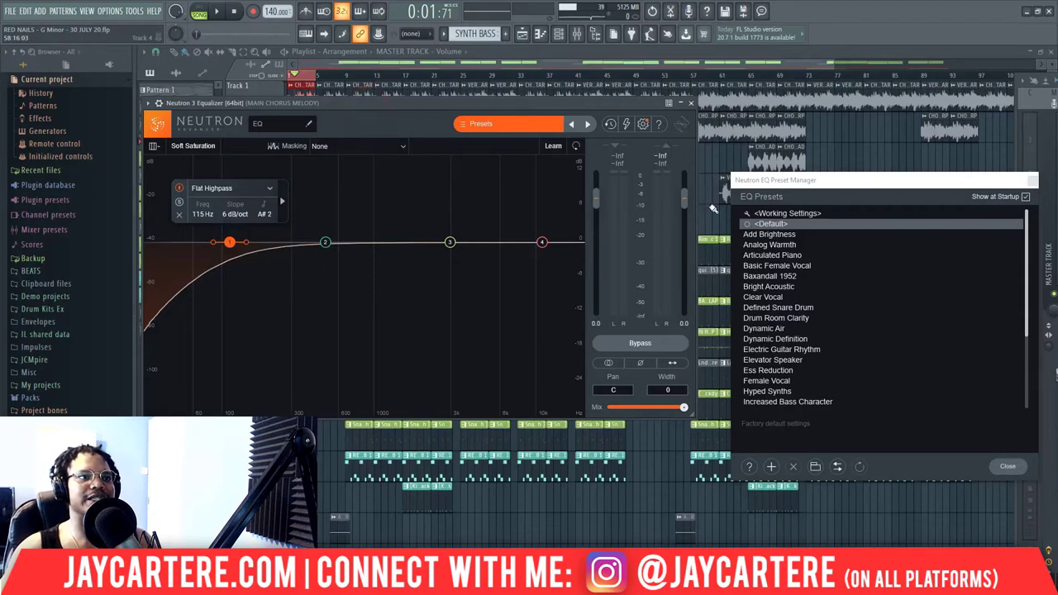
left_click(690, 103)
left_click(690, 104)
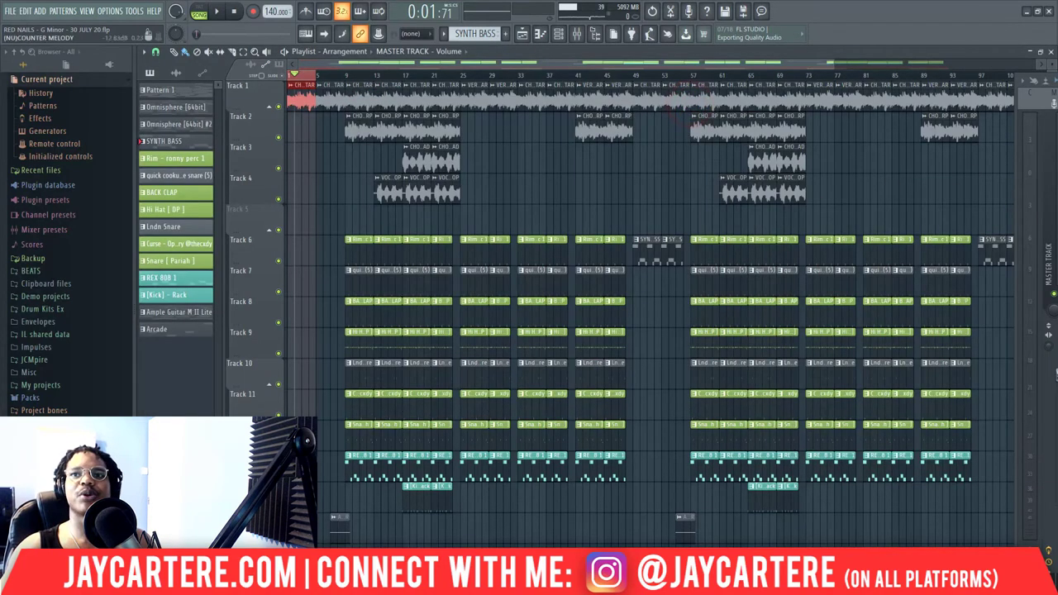
Disable the Neutron 3 Equalizer slot on the main chorus melody track and reopen the first Fruity Parametric EQ 2.
left_click_drag(1057, 80, 51, 41)
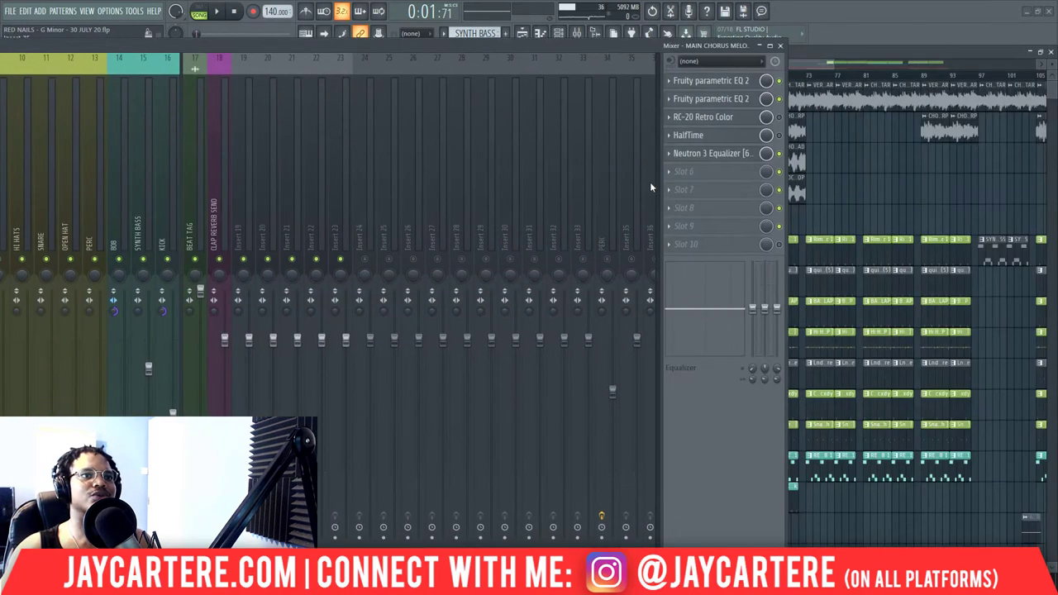
left_click(723, 80)
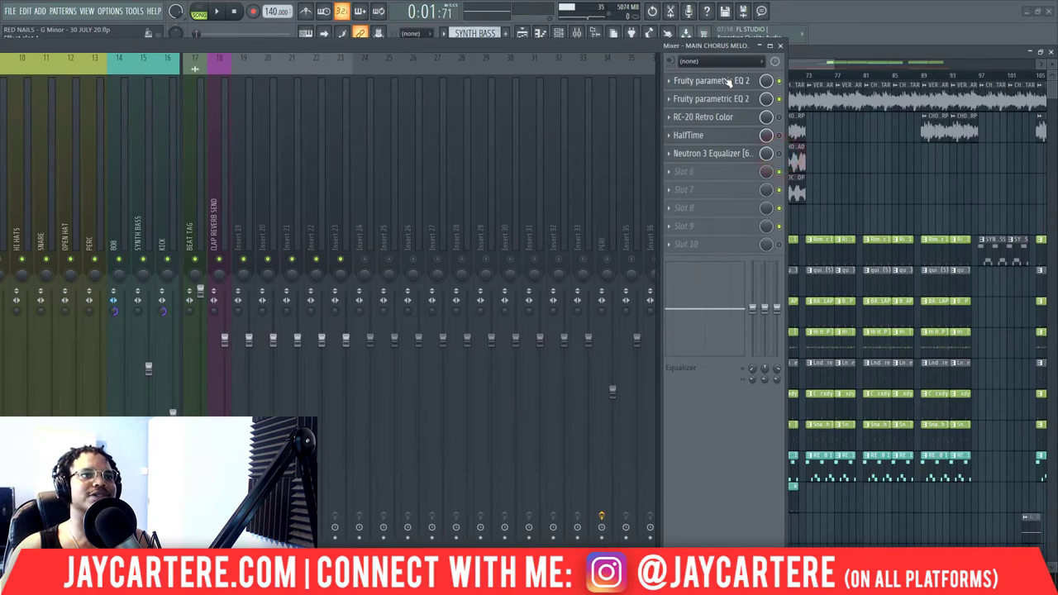
left_click(535, 46)
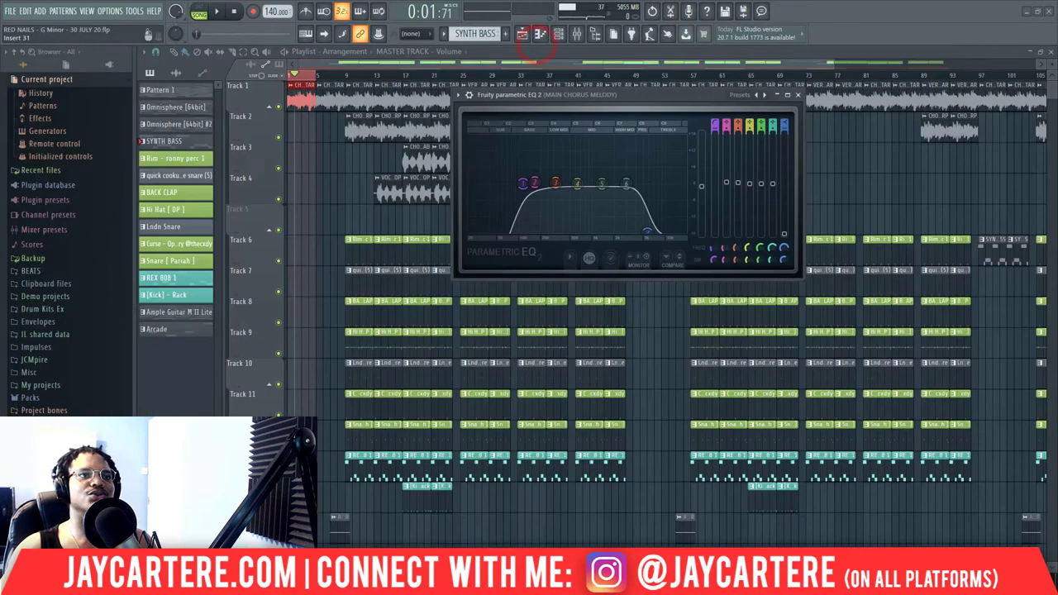
Open the second Fruity Parametric EQ 2 of the main chorus melody beside the first one and move the mixer out of view.
left_click_drag(677, 95, 520, 104)
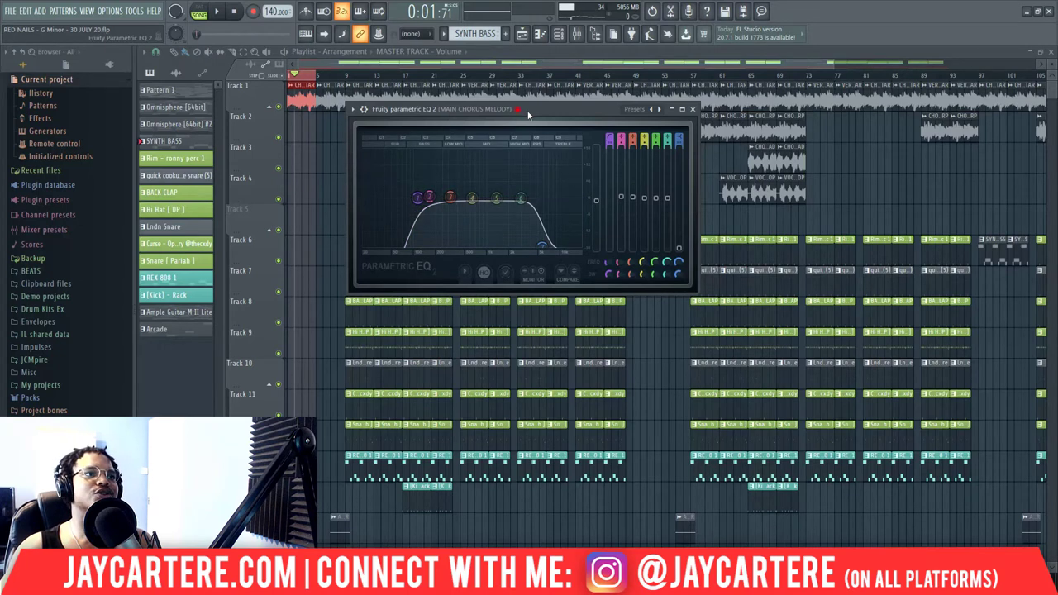
left_click_drag(527, 114, 861, 113)
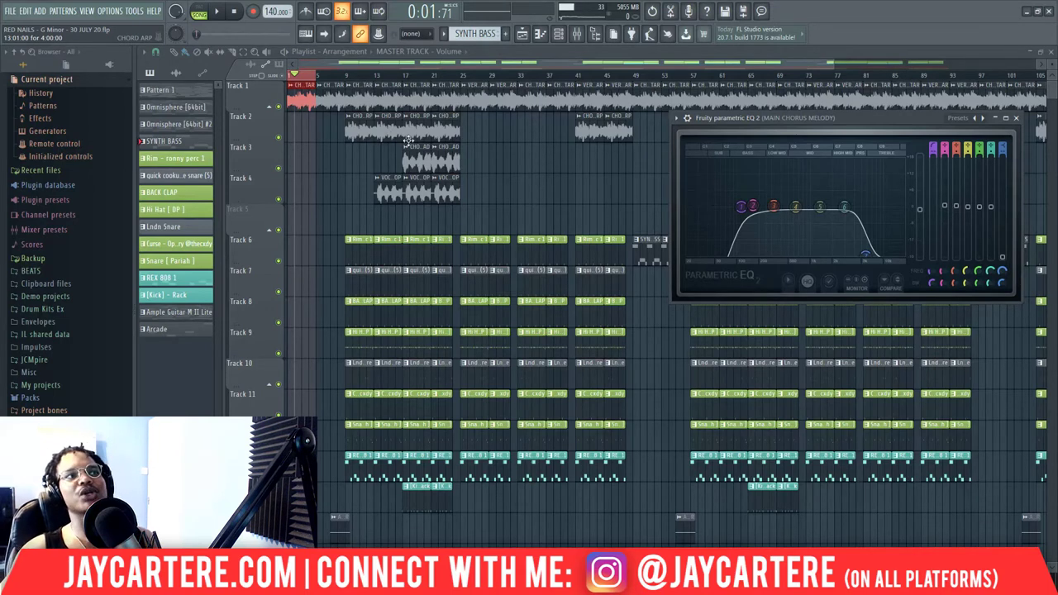
left_click_drag(890, 119, 720, 117)
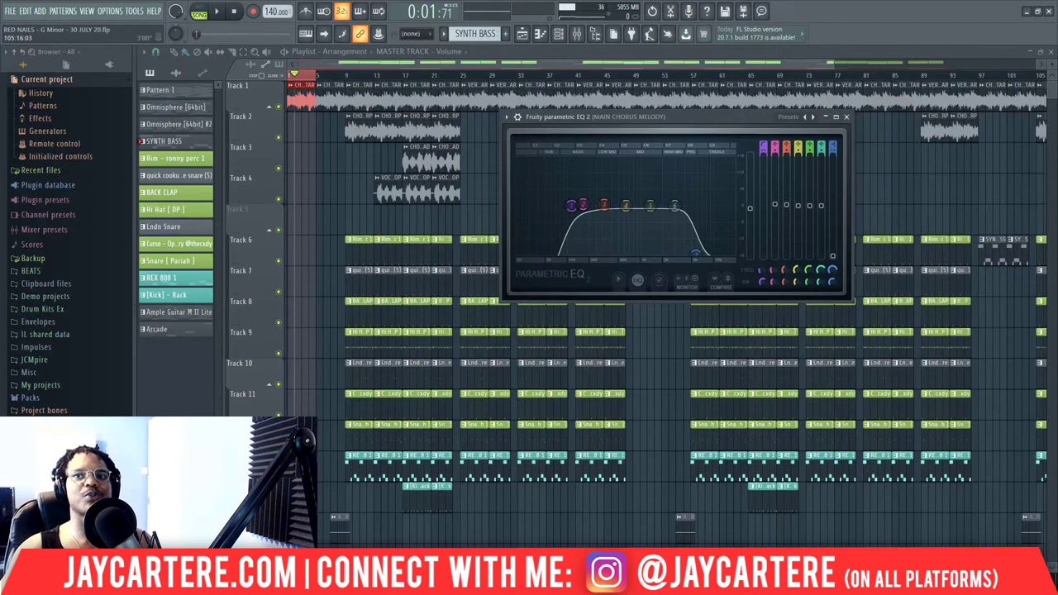
key("F9")
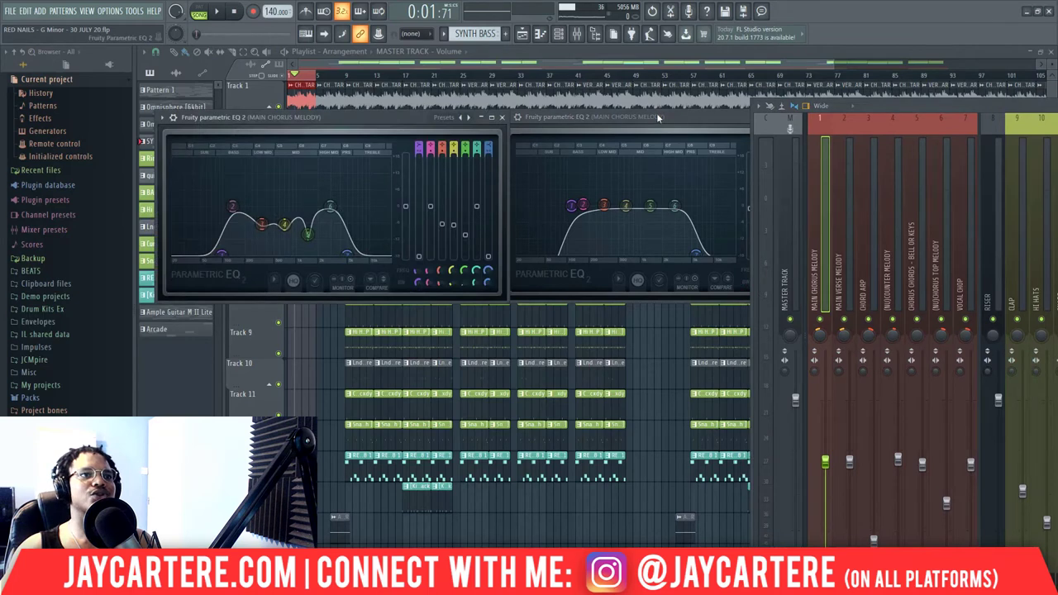
left_click(895, 101)
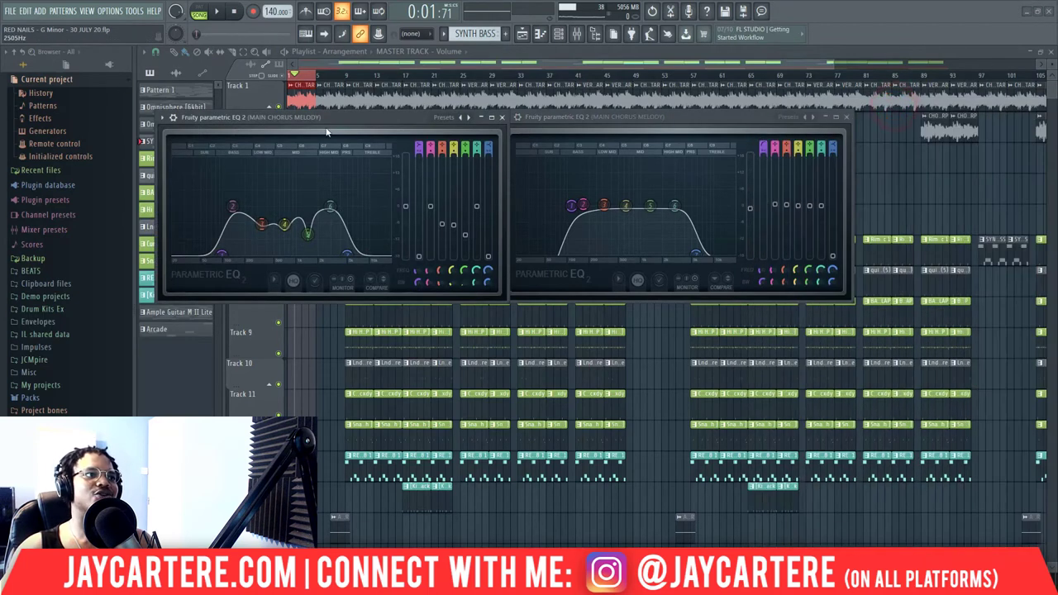
Arrange the two main chorus melody EQ windows side by side and play the intro to compare their curves.
left_click_drag(329, 128, 403, 155)
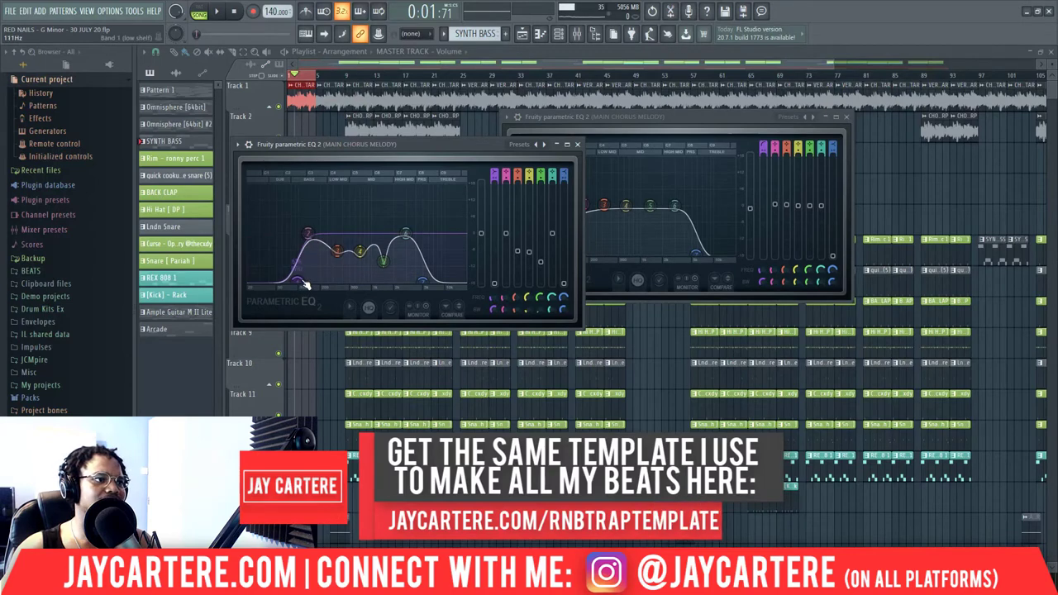
left_click_drag(372, 144, 573, 291)
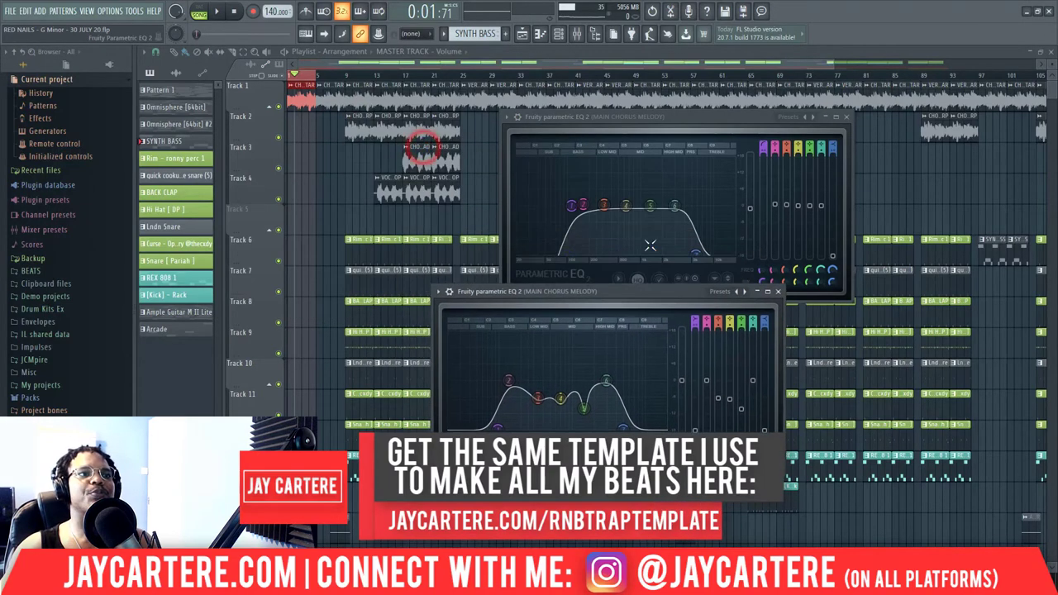
left_click_drag(682, 126, 470, 76)
left_click_drag(600, 291, 838, 110)
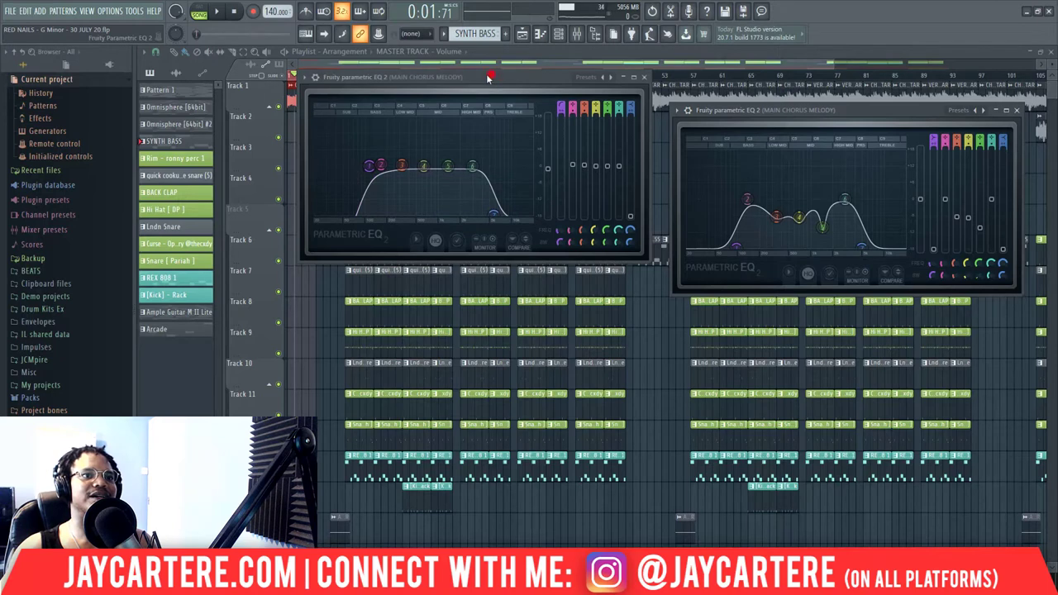
left_click_drag(488, 76, 468, 79)
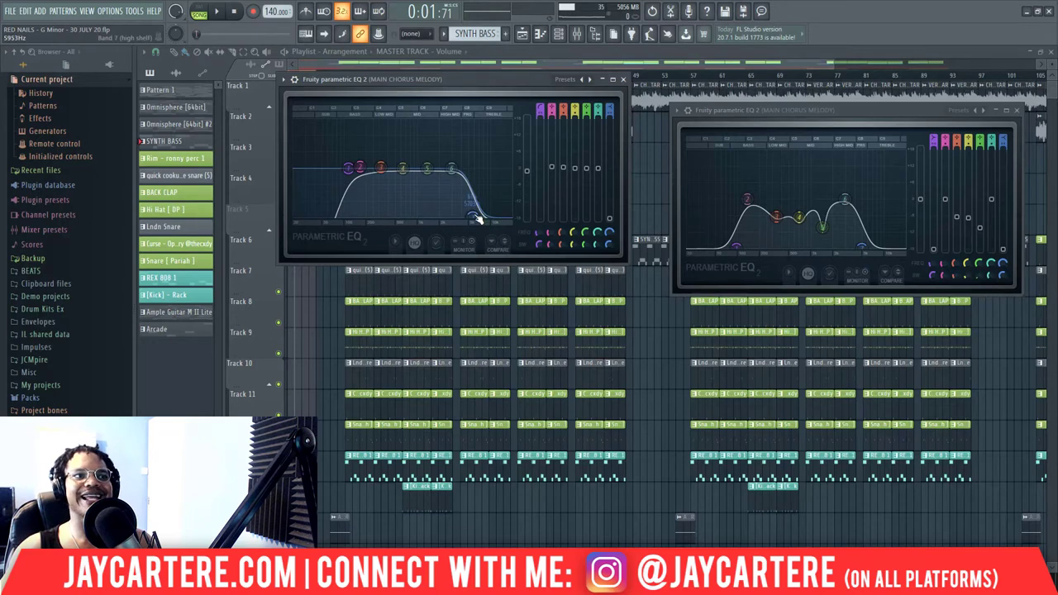
left_click_drag(490, 77, 480, 164)
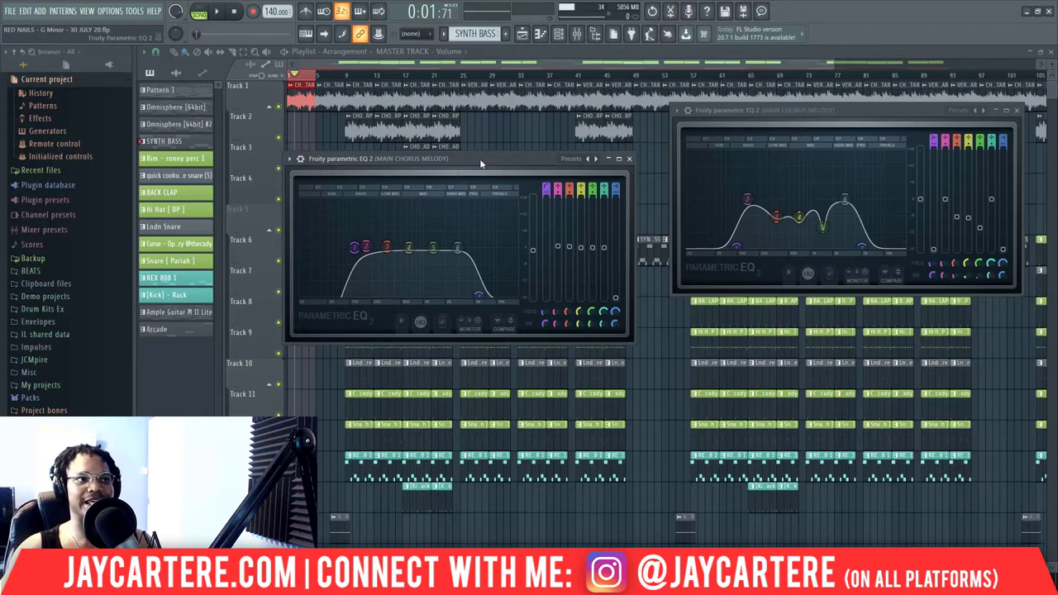
left_click_drag(479, 159, 482, 134)
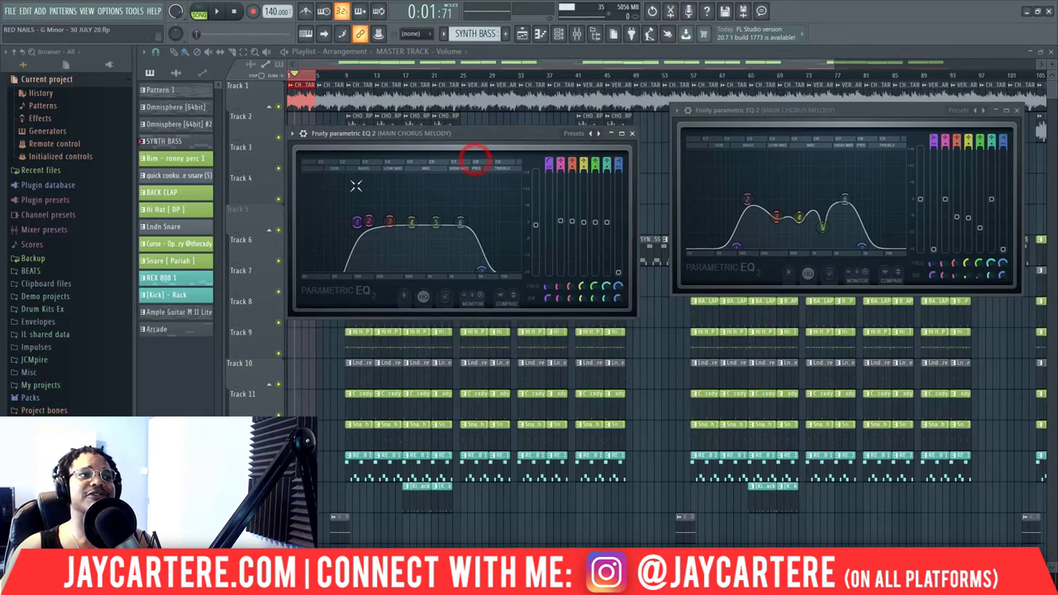
left_click(285, 61)
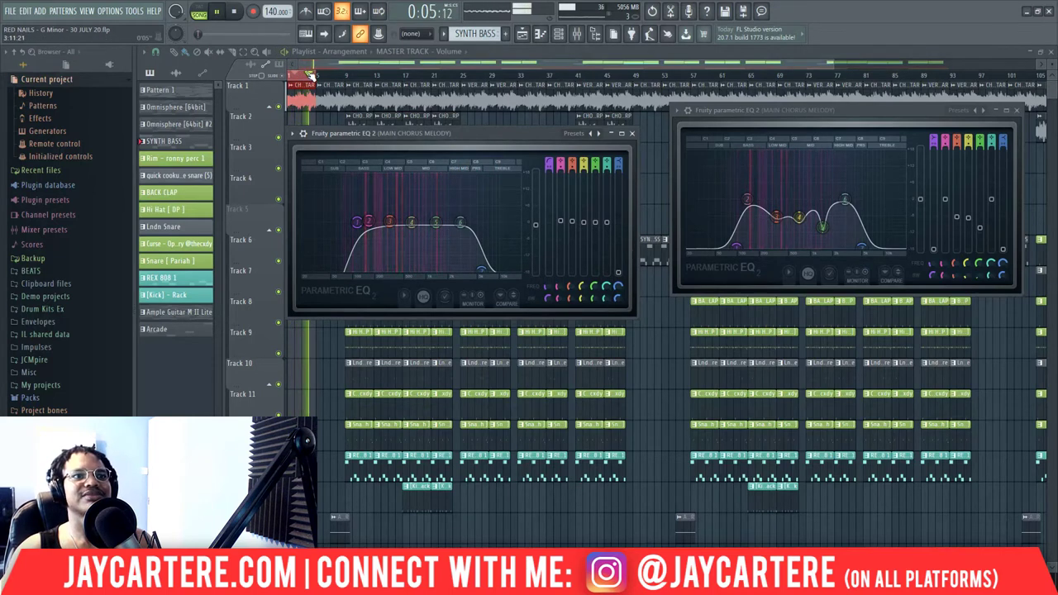
key("space")
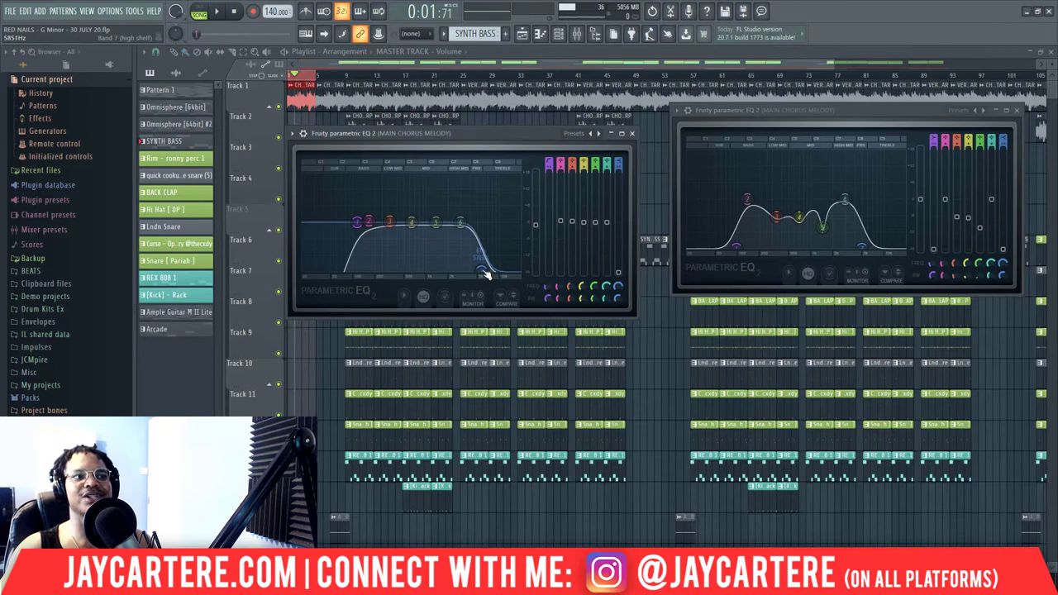
Close both Fruity Parametric EQ 2 windows of the main chorus melody.
left_click_drag(867, 110, 808, 117)
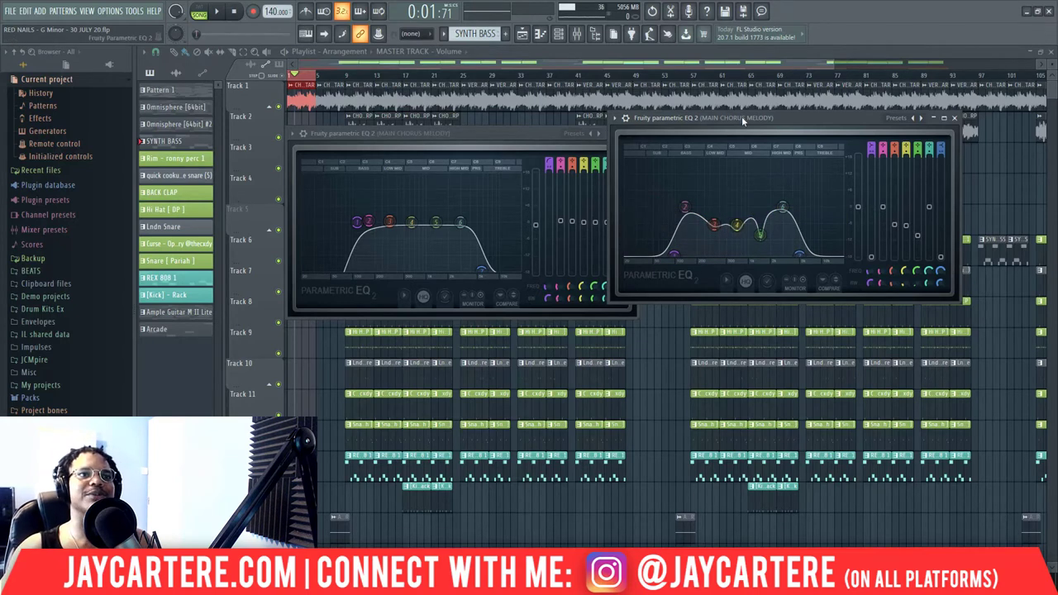
left_click_drag(774, 116, 815, 126)
left_click(630, 134)
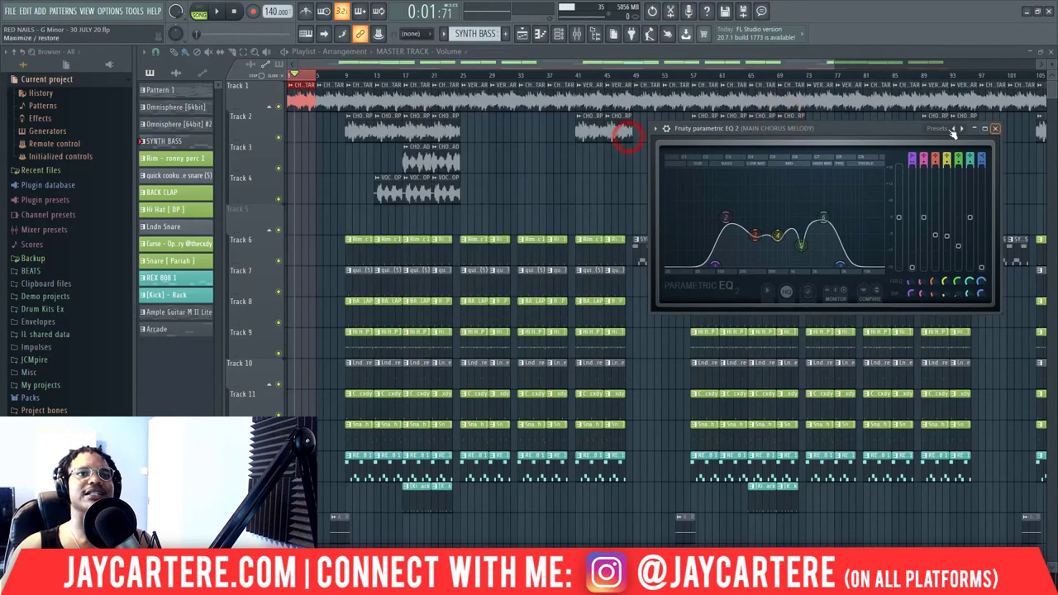
left_click_drag(897, 127, 780, 126)
left_click(875, 129)
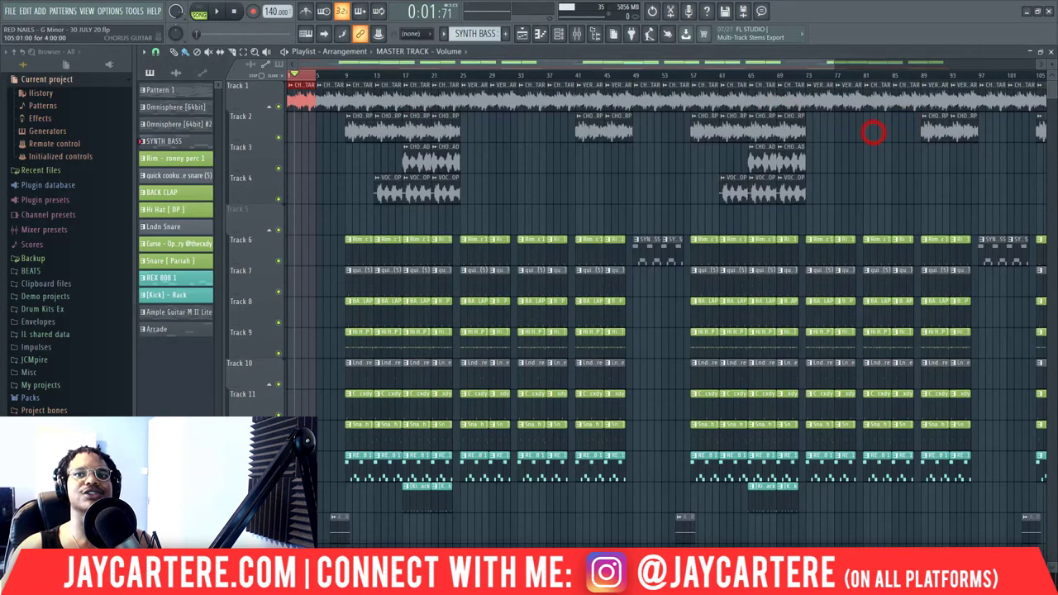
Inspect the Clap Reverb Send track in the mixer and minimize the mixer.
left_click_drag(452, 105, 461, 95)
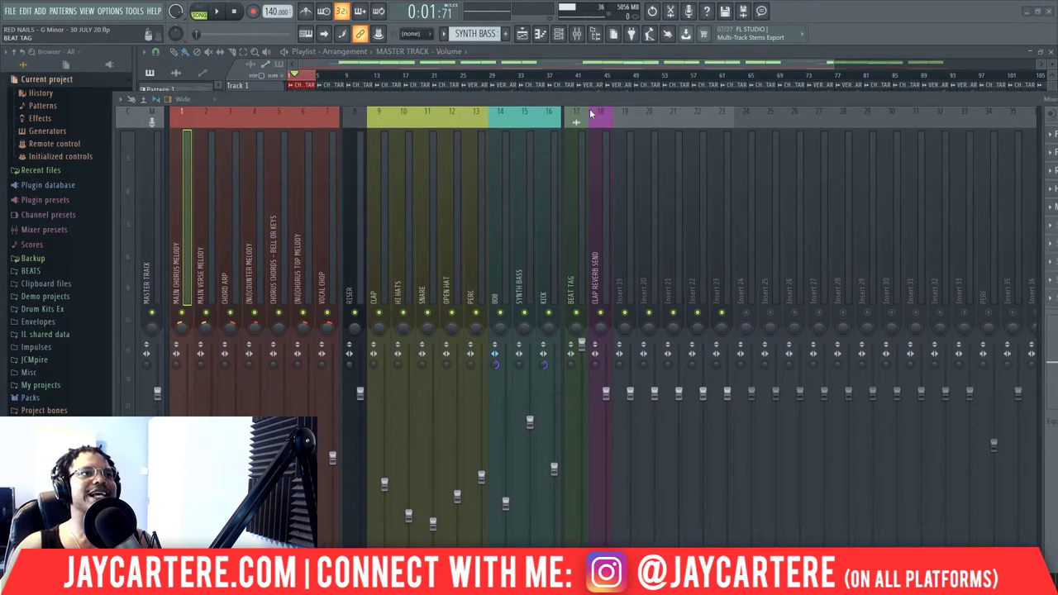
left_click_drag(593, 100, 476, 39)
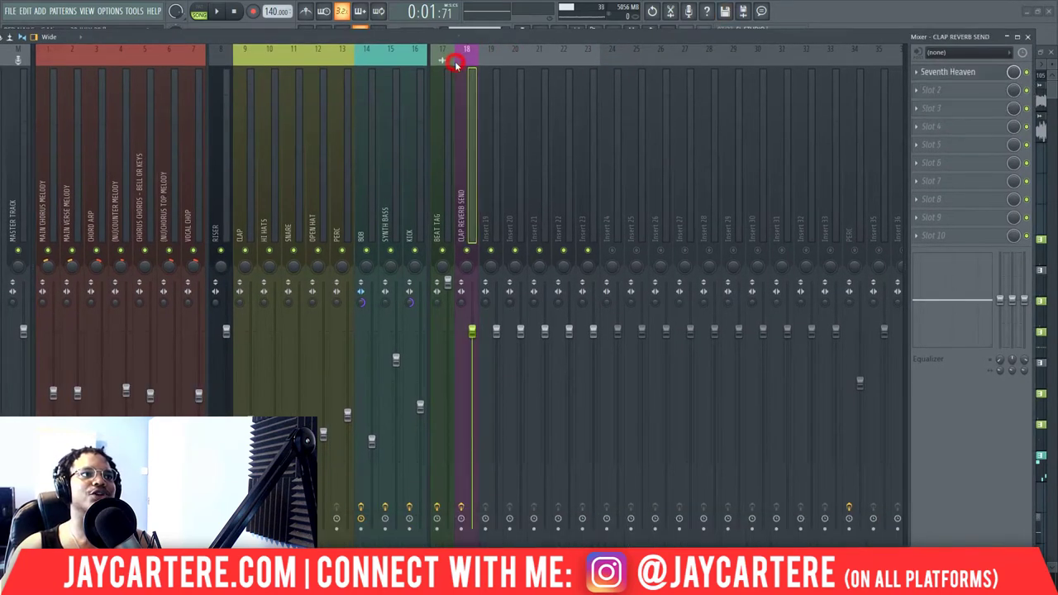
left_click(463, 59)
left_click_drag(480, 39, 475, 54)
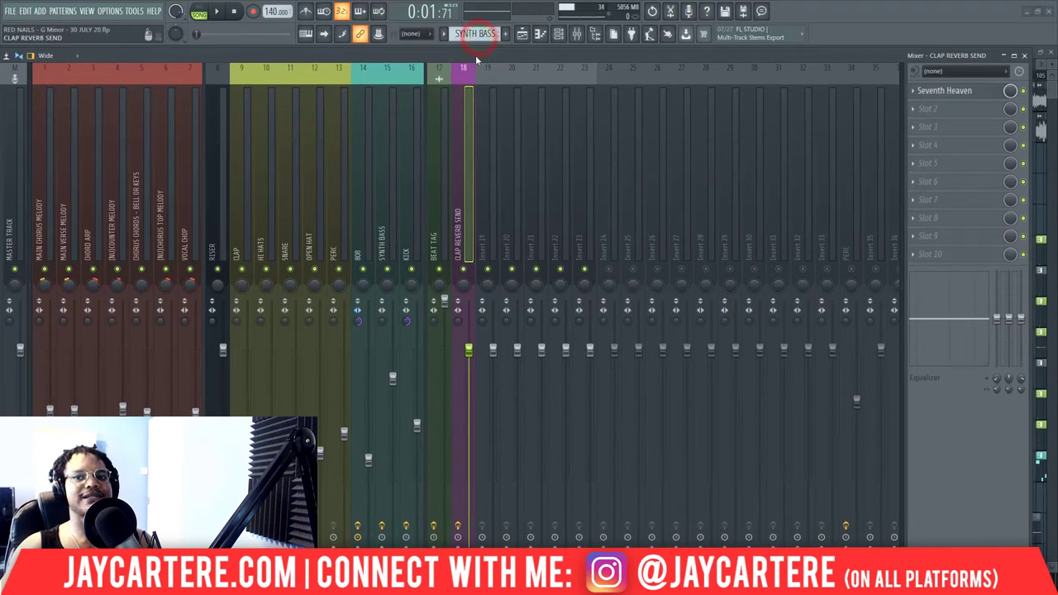
left_click_drag(595, 54, 570, 118)
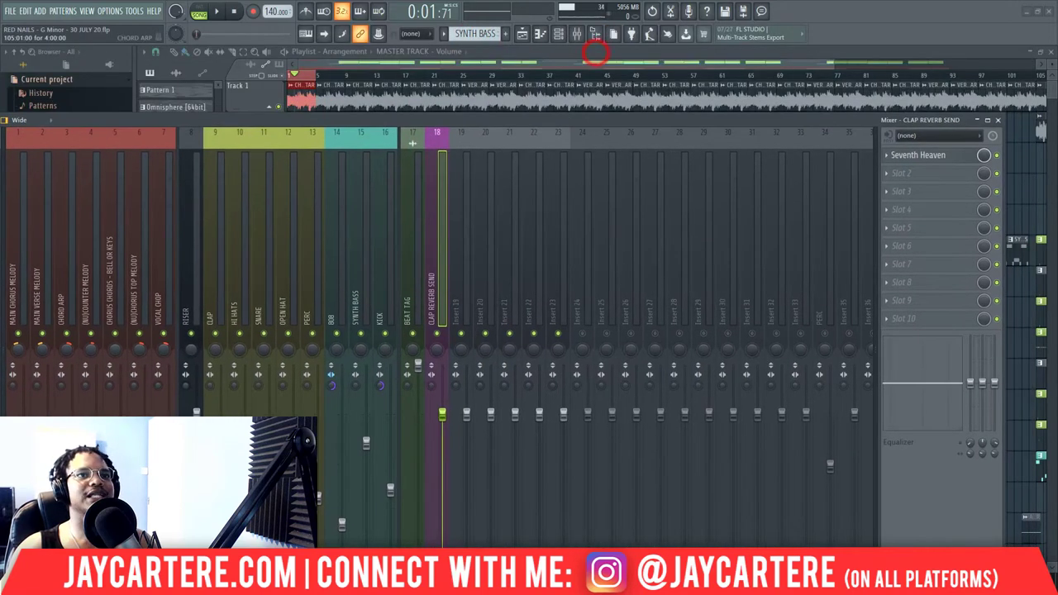
left_click(978, 120)
Open the Chorus Guitar sample settings from its Track 1 clip and reset the time-stretching pitch to its default.
double_click(302, 96)
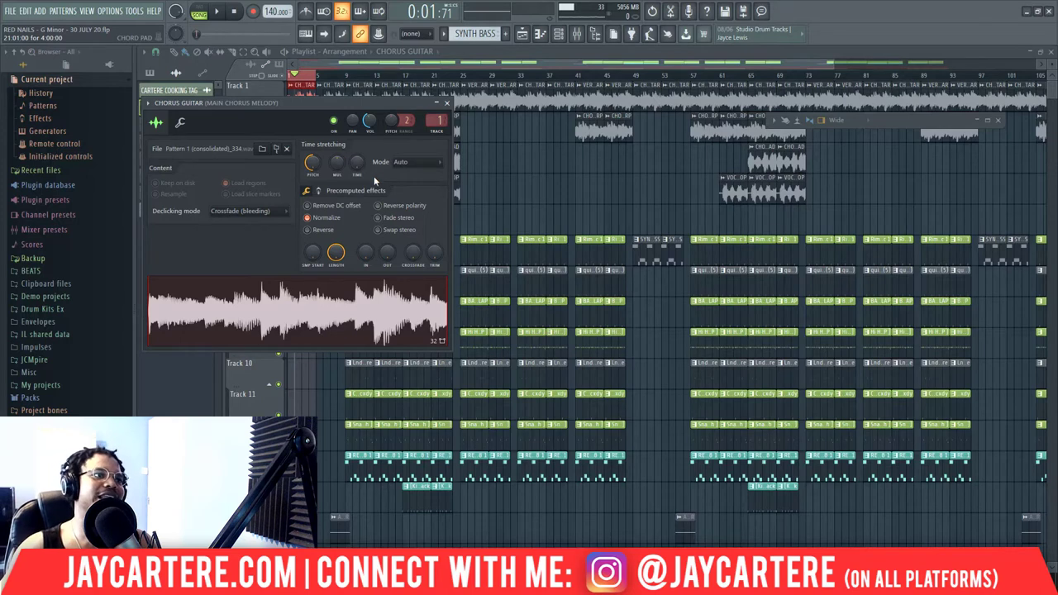
left_click(310, 163)
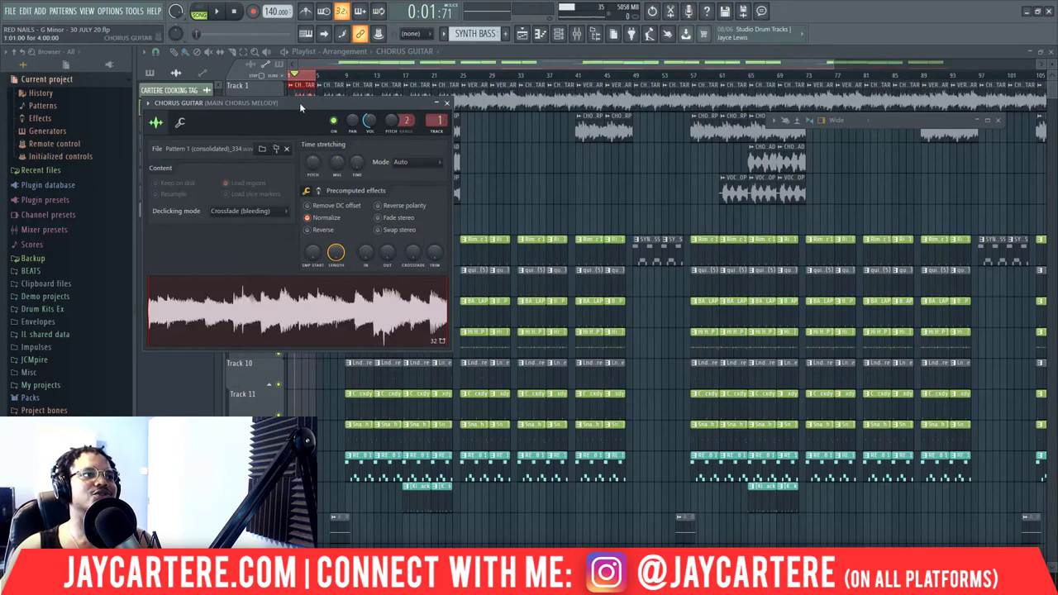
left_click_drag(299, 102, 570, 140)
Play the Chorus Guitar intro from the beginning of the song to hear its pitch.
left_click(296, 75)
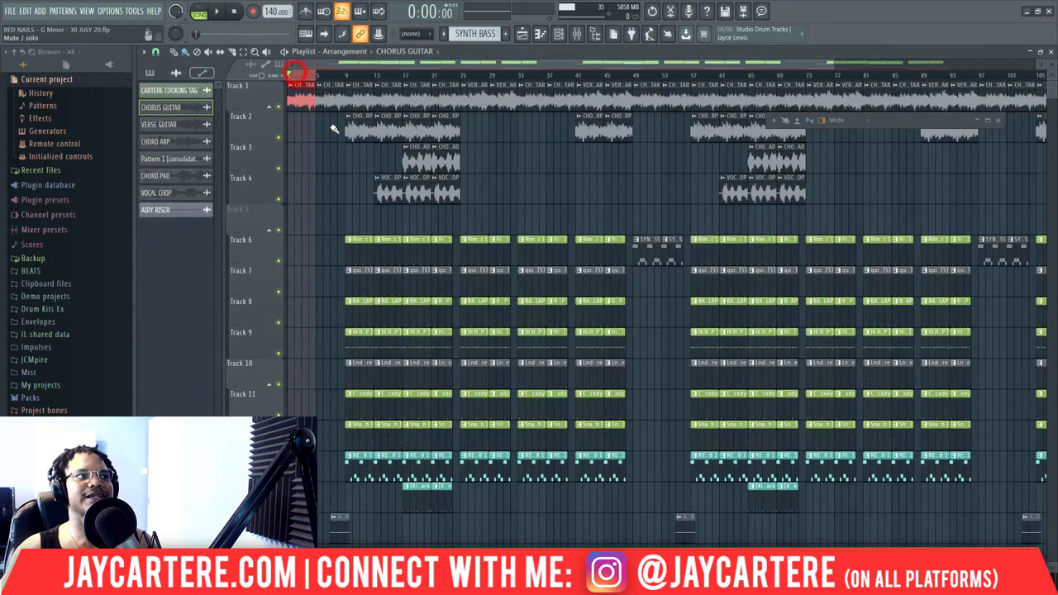
key("space")
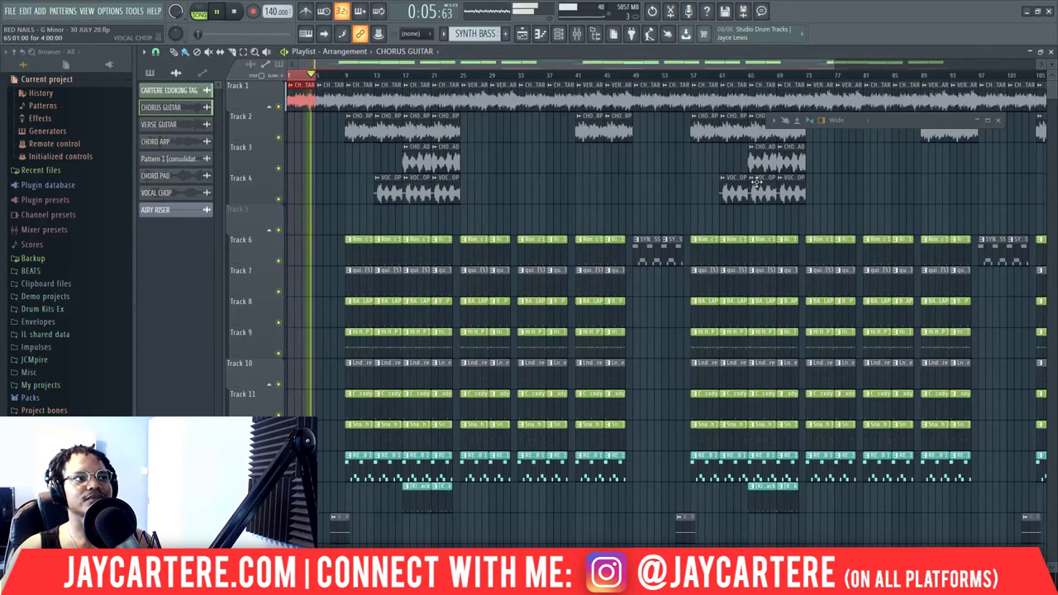
key("space")
key("space")
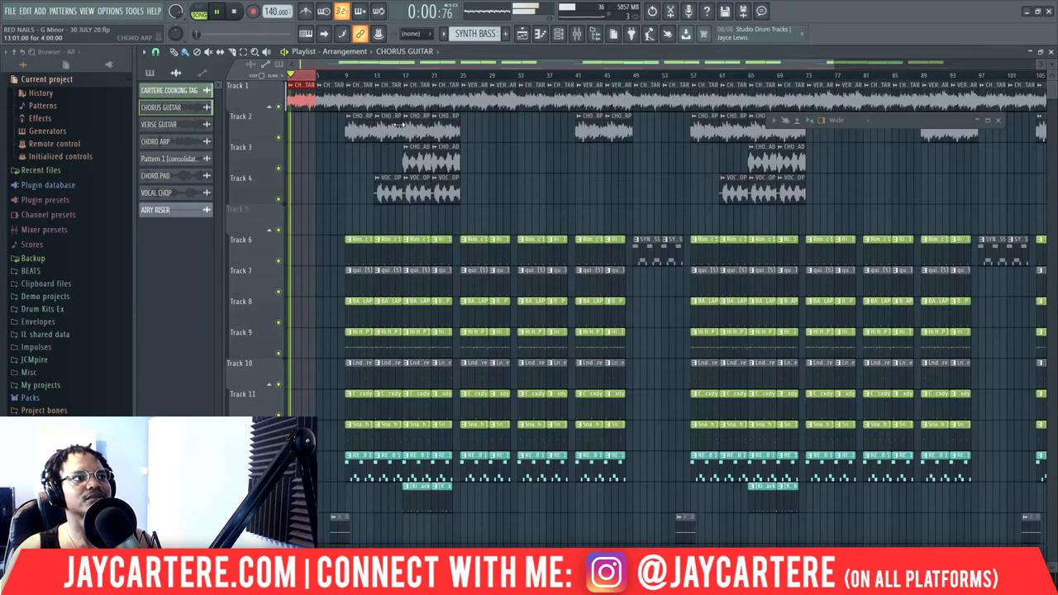
key("space")
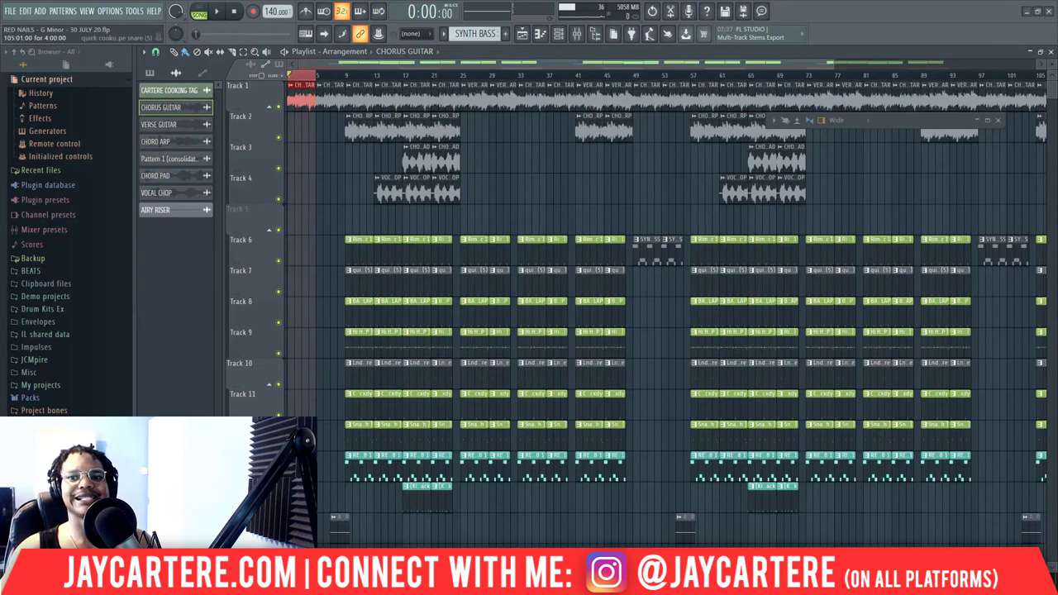
Select the Ample Guitar M II Lite pattern and open that channel's piano roll from the channel rack.
key("F6")
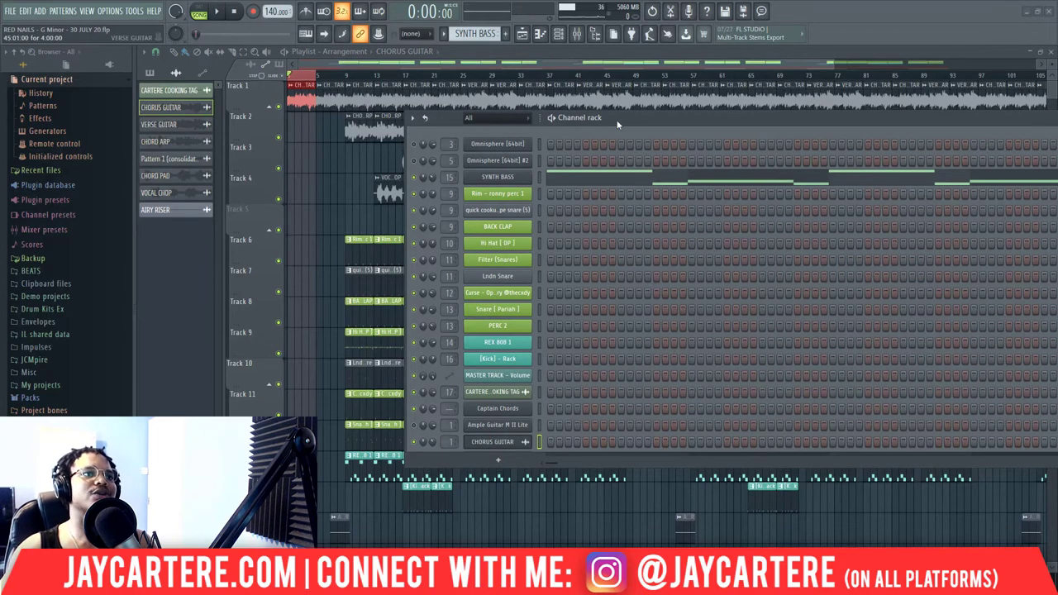
key("F6")
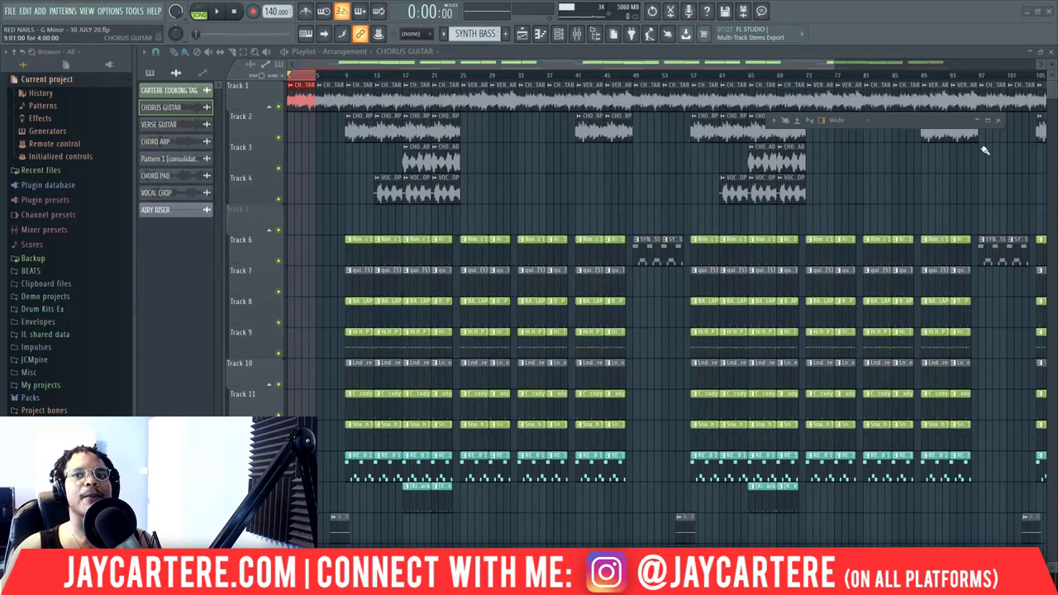
key("F6")
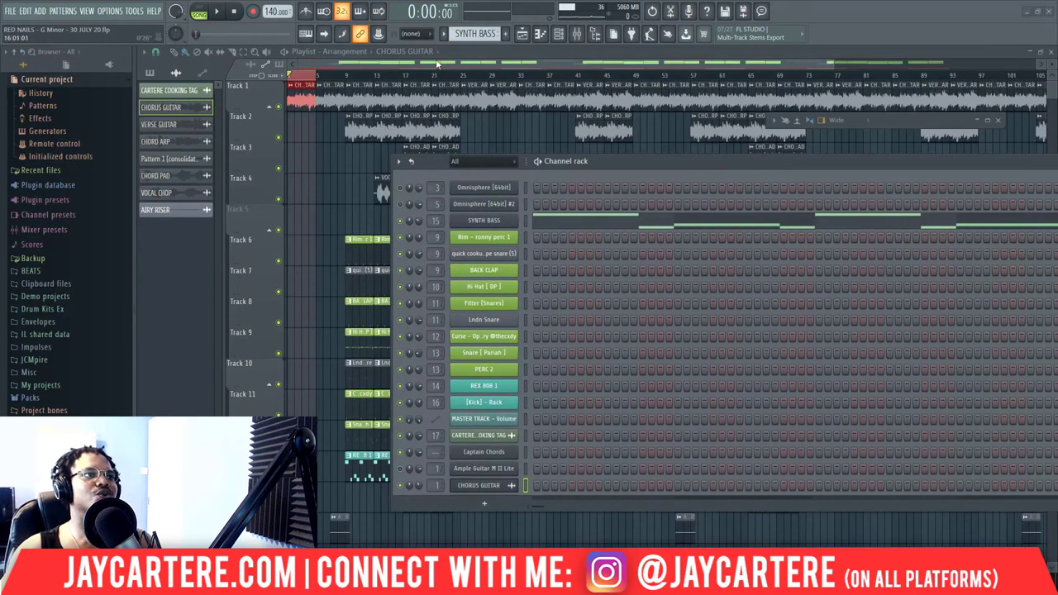
left_click(476, 31)
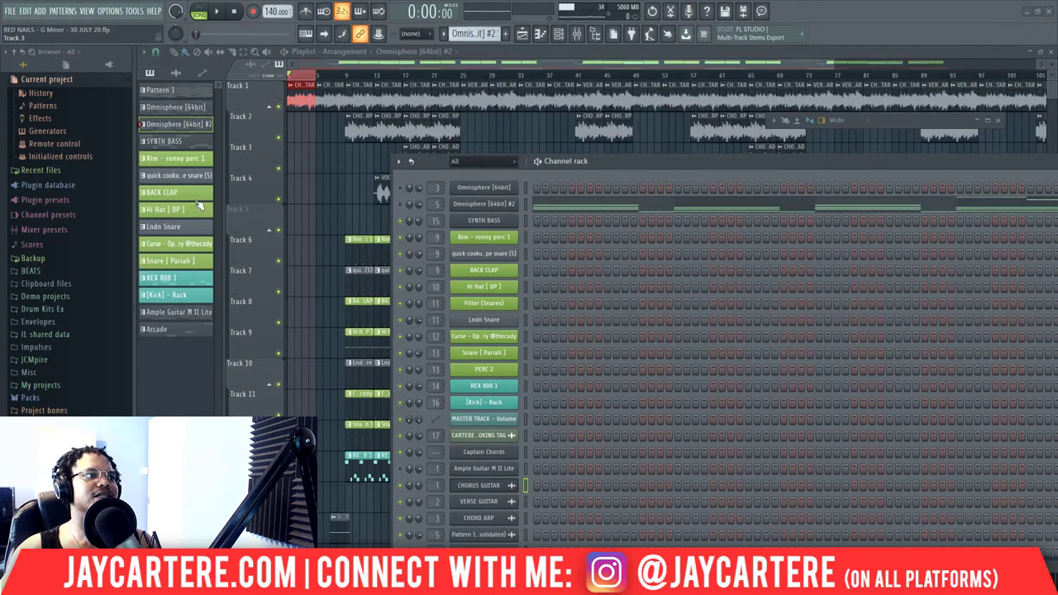
left_click(180, 311)
left_click_drag(627, 163, 616, 131)
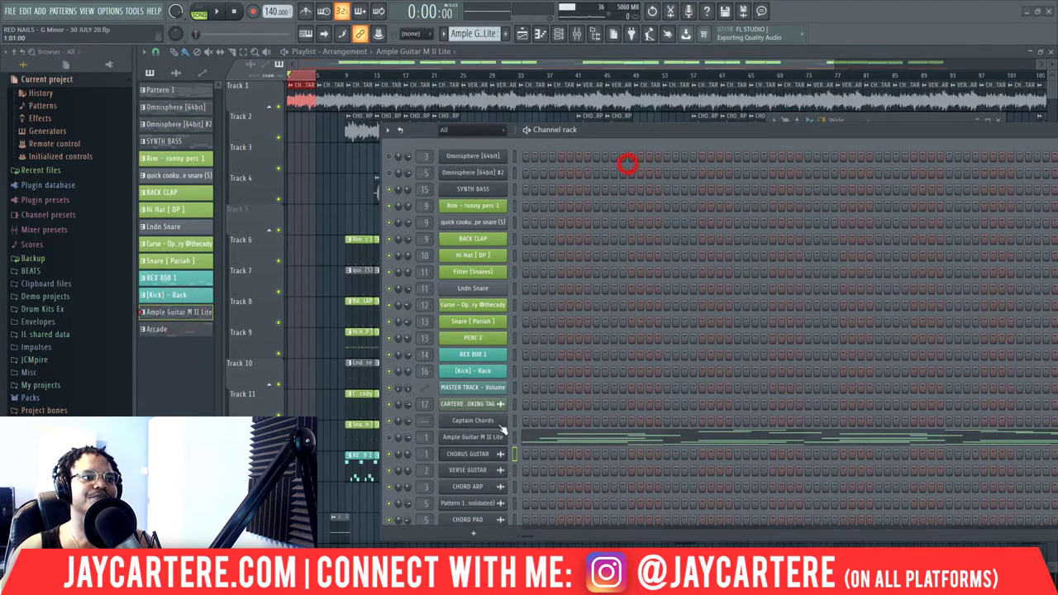
right_click(487, 441)
left_click(543, 417)
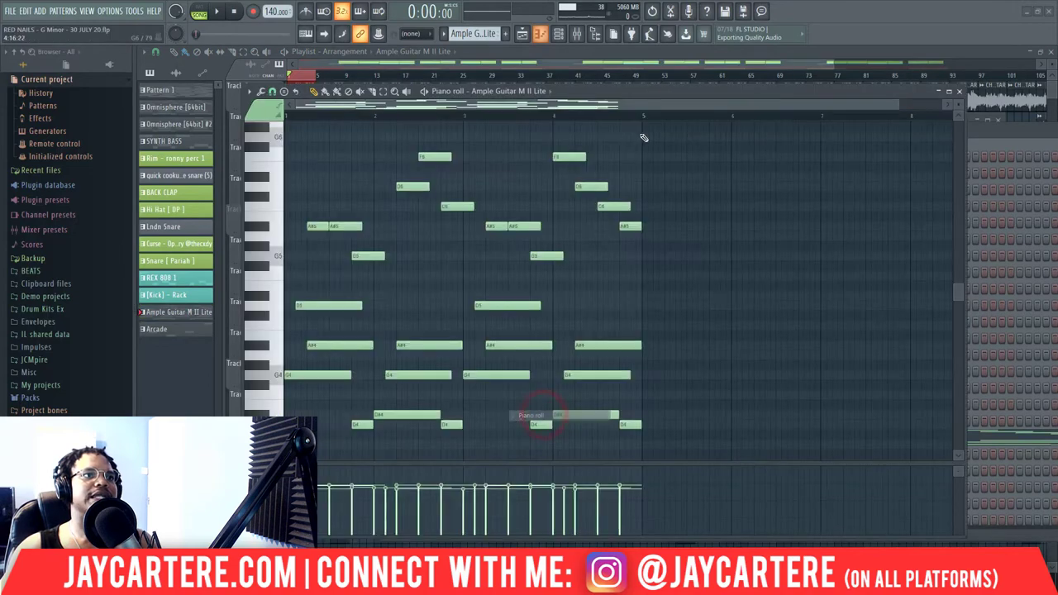
Select all notes in the Ample Guitar M II Lite piano roll and transpose them down one octave.
left_click_drag(625, 91, 688, 78)
left_click(490, 261)
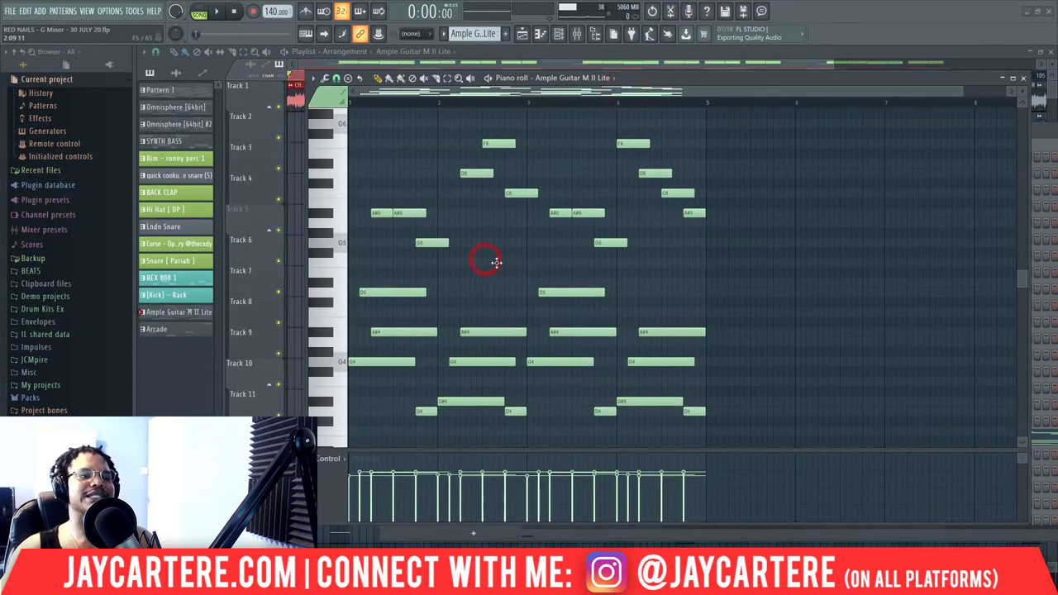
right_click(496, 261)
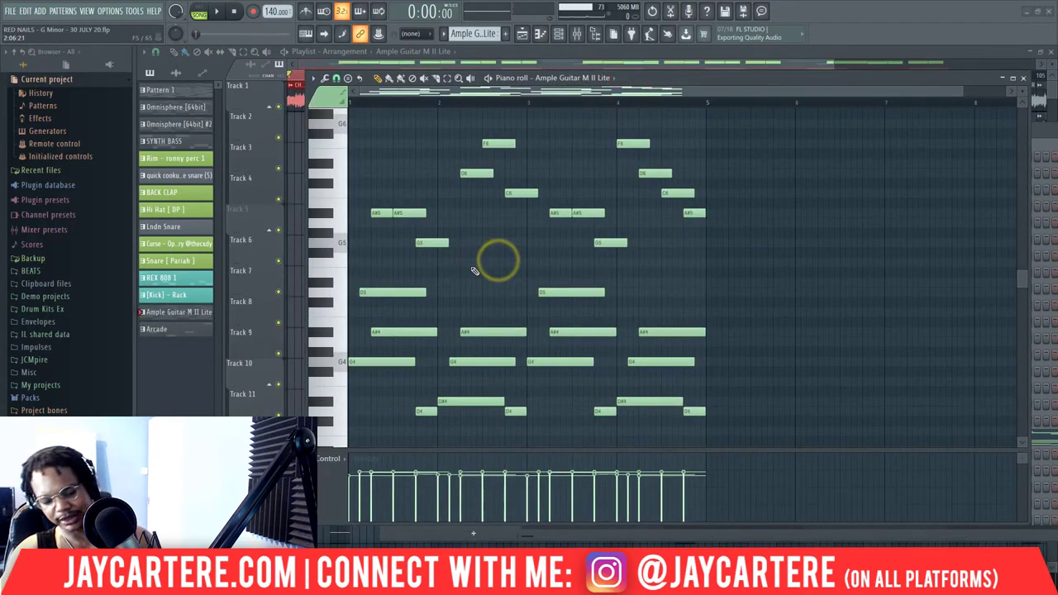
key("ctrl+a")
key("ctrl+Down")
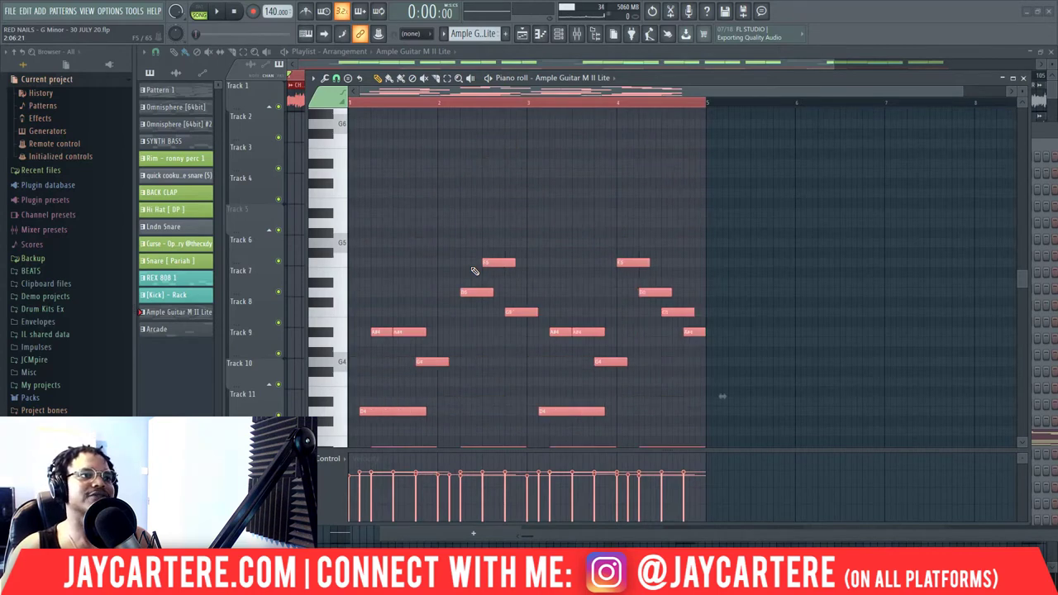
Transpose all notes in the Ample Guitar M II Lite piano roll up one octave.
scroll(438, 264, "down", 4)
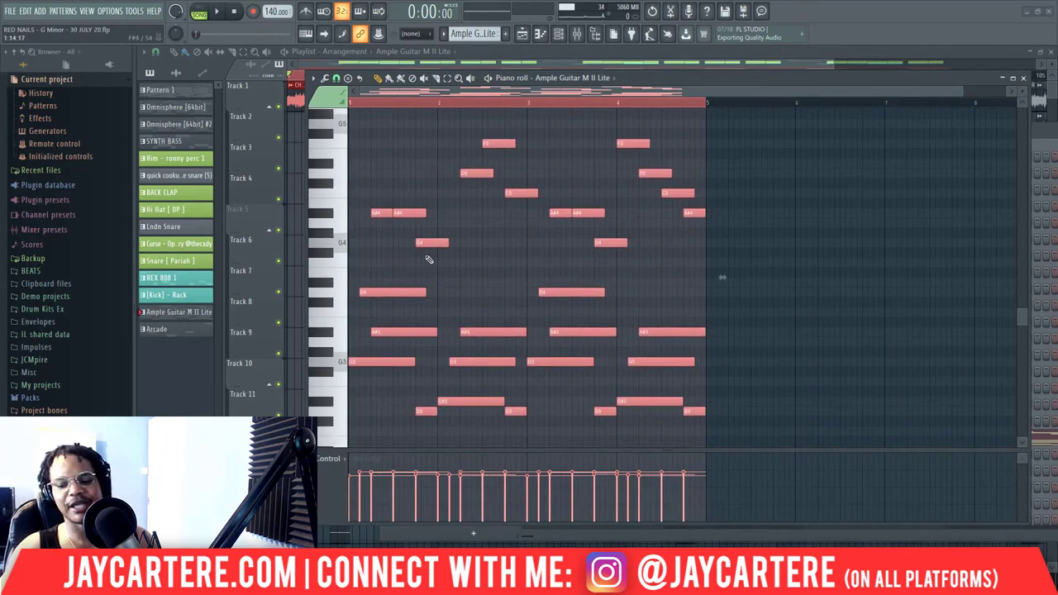
key("ctrl+Up")
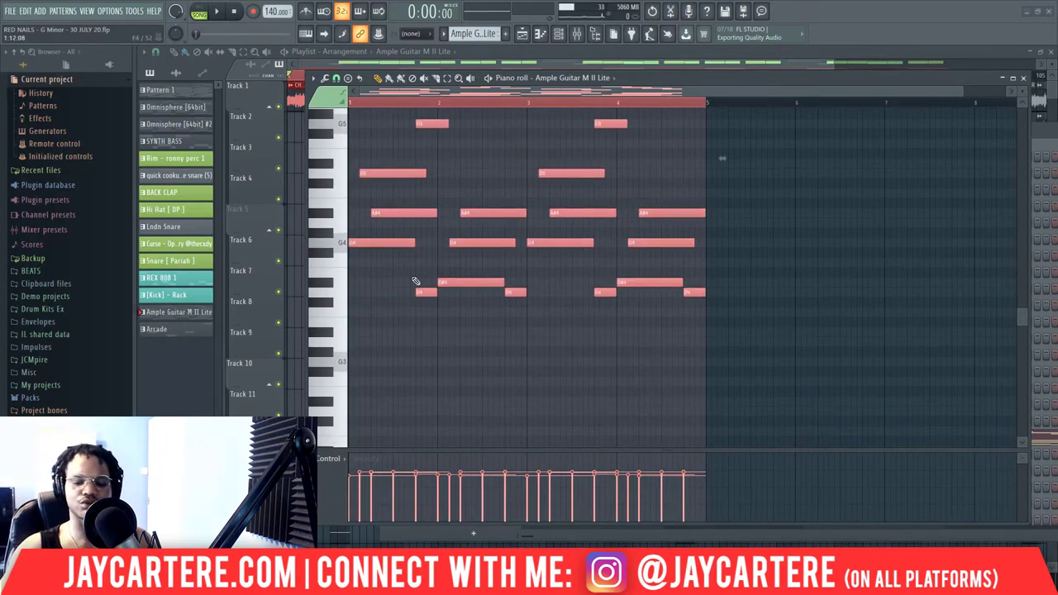
scroll(415, 281, "up", 3)
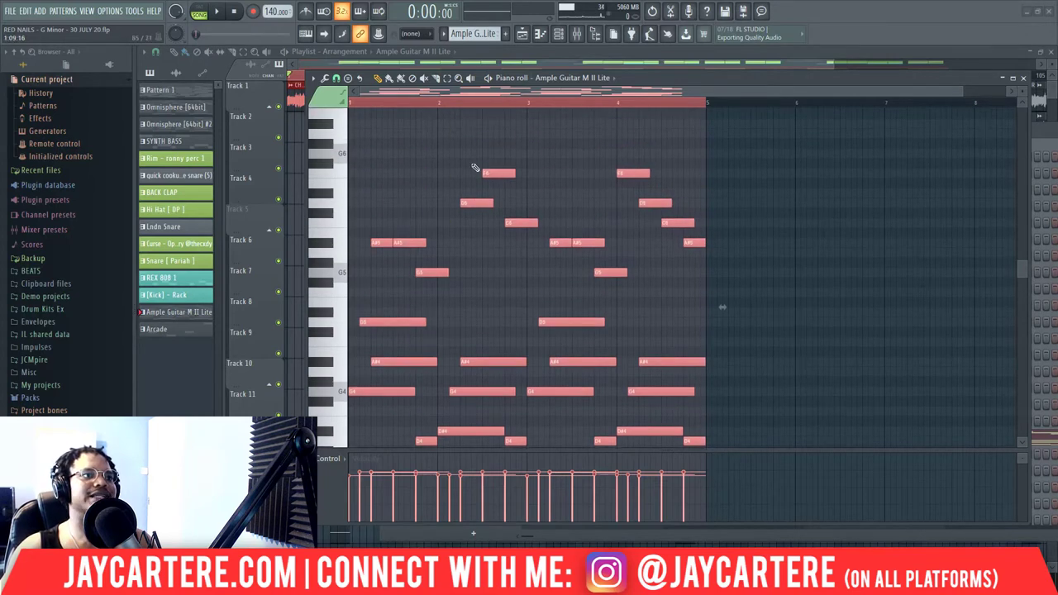
scroll(543, 266, "down", 1)
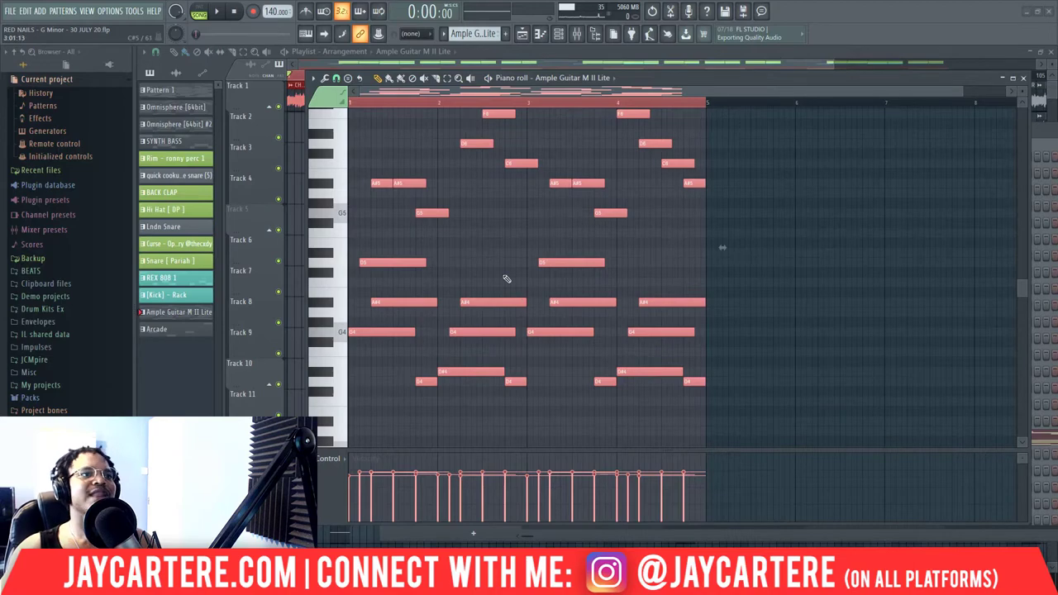
key("ctrl+Down")
key("ctrl+Up")
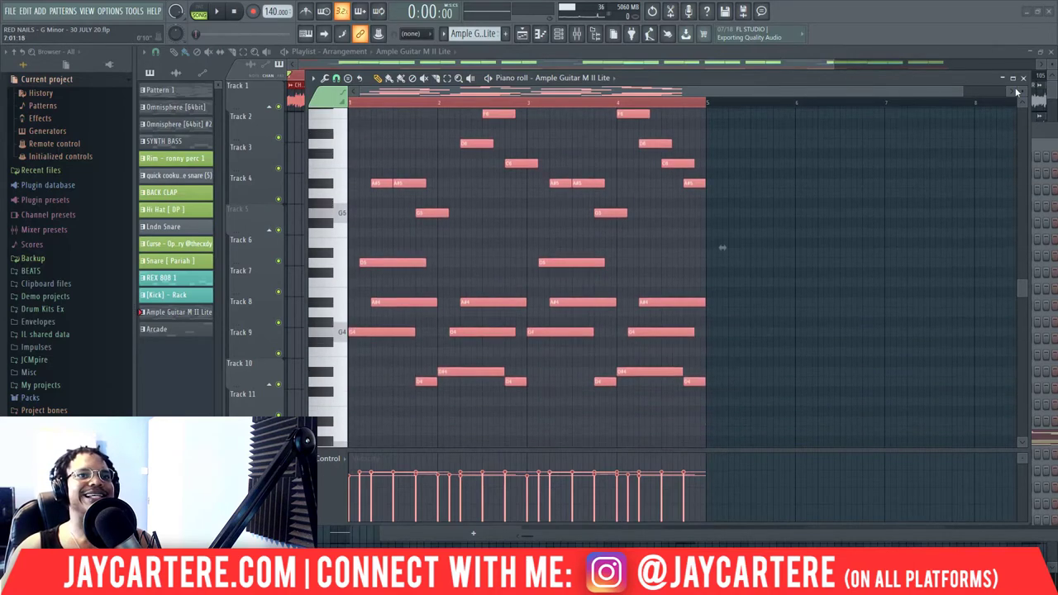
Close the piano roll and play the Chorus Guitar intro from the beginning of the song.
left_click(1023, 78)
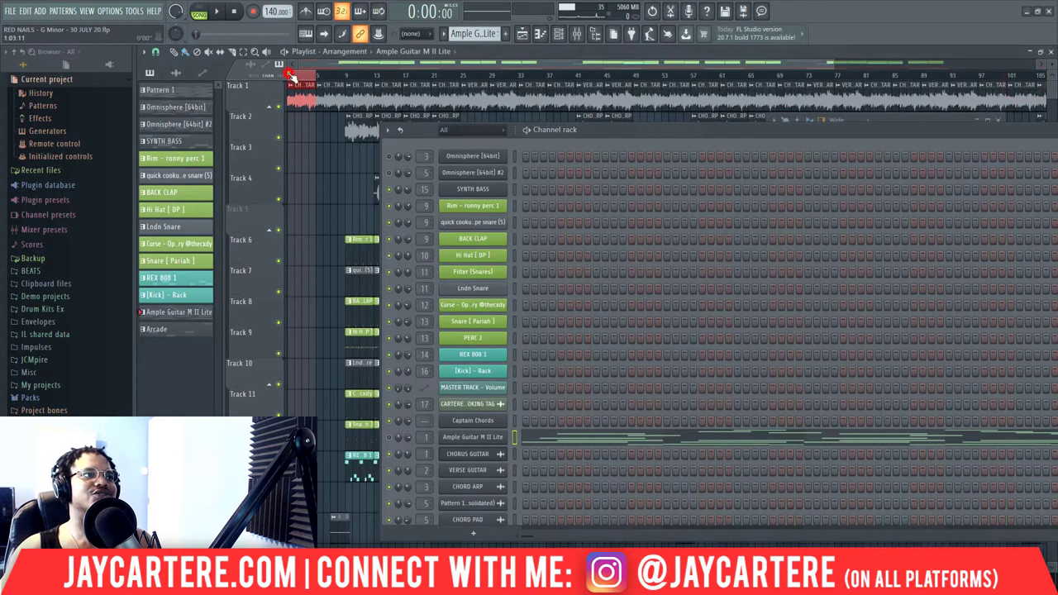
key("space")
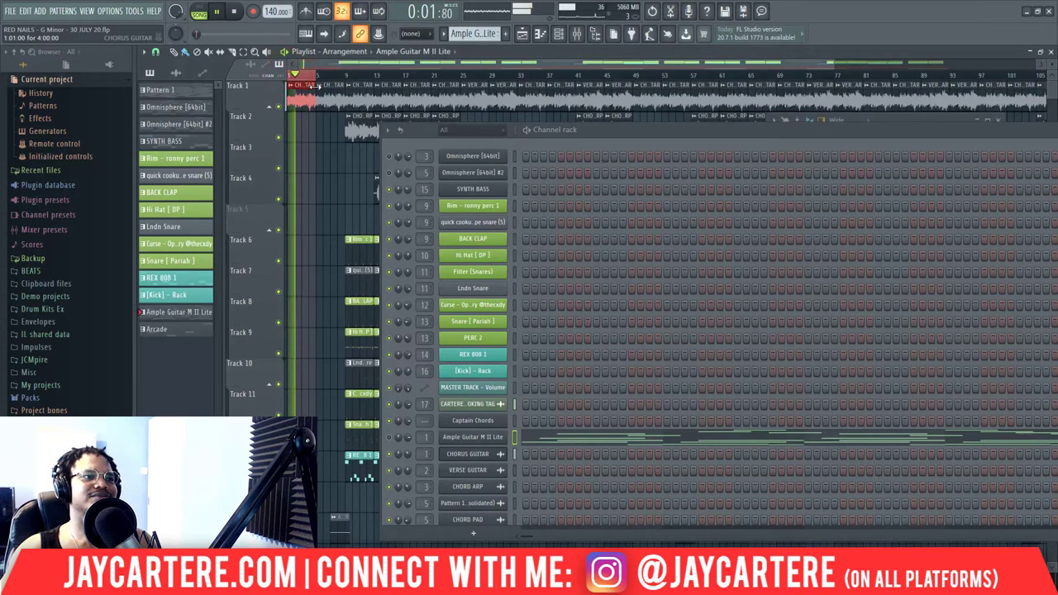
key("space")
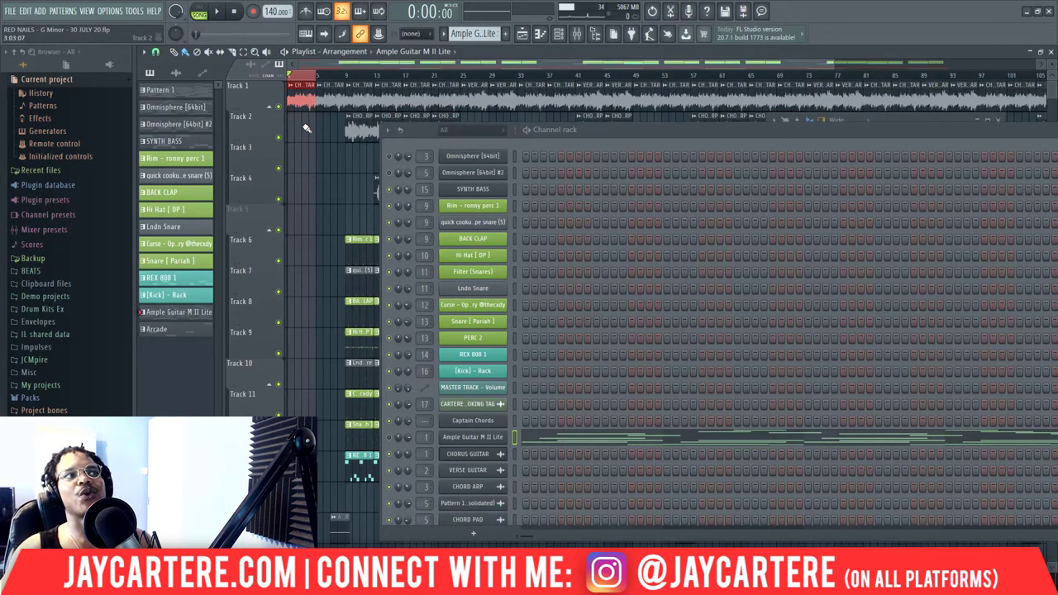
Open the Chorus Guitar sample settings from its Track 1 clip, lower the time-stretching pitch and play the intro with it.
left_click(299, 98)
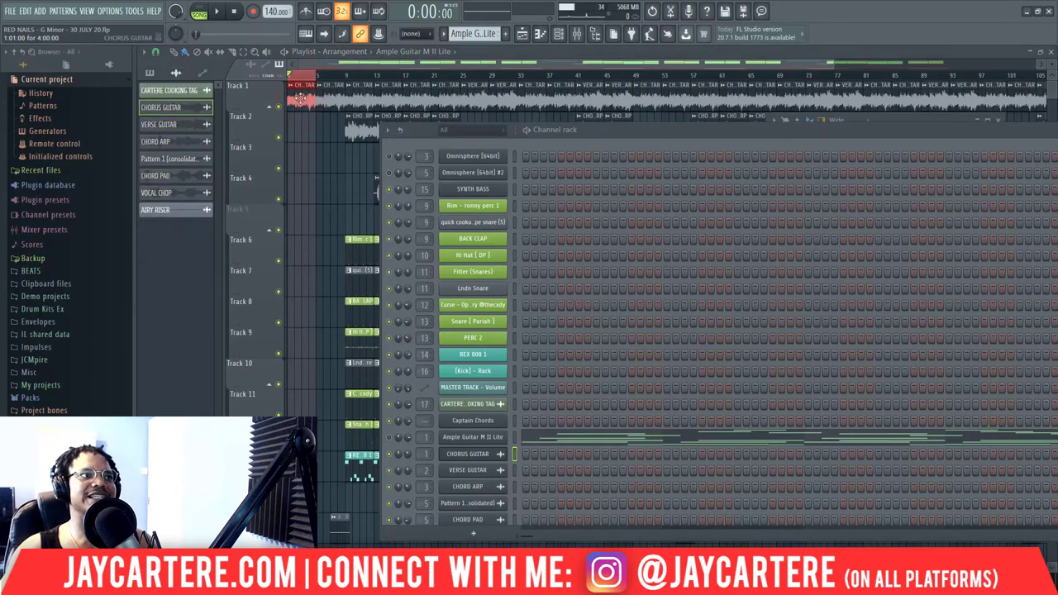
double_click(300, 98)
left_click_drag(589, 134, 1056, 165)
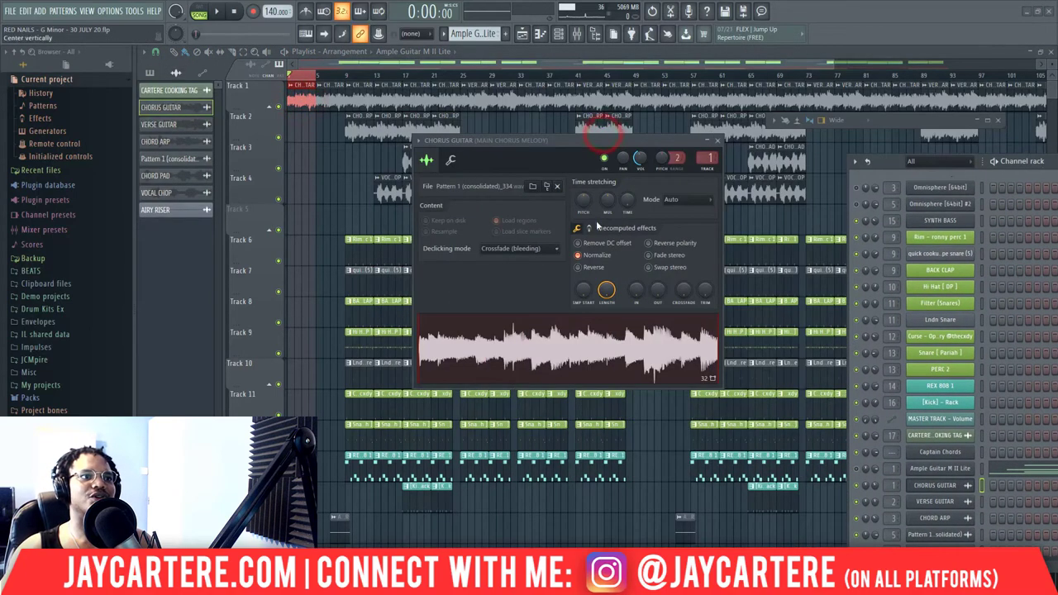
left_click_drag(582, 195, 582, 198)
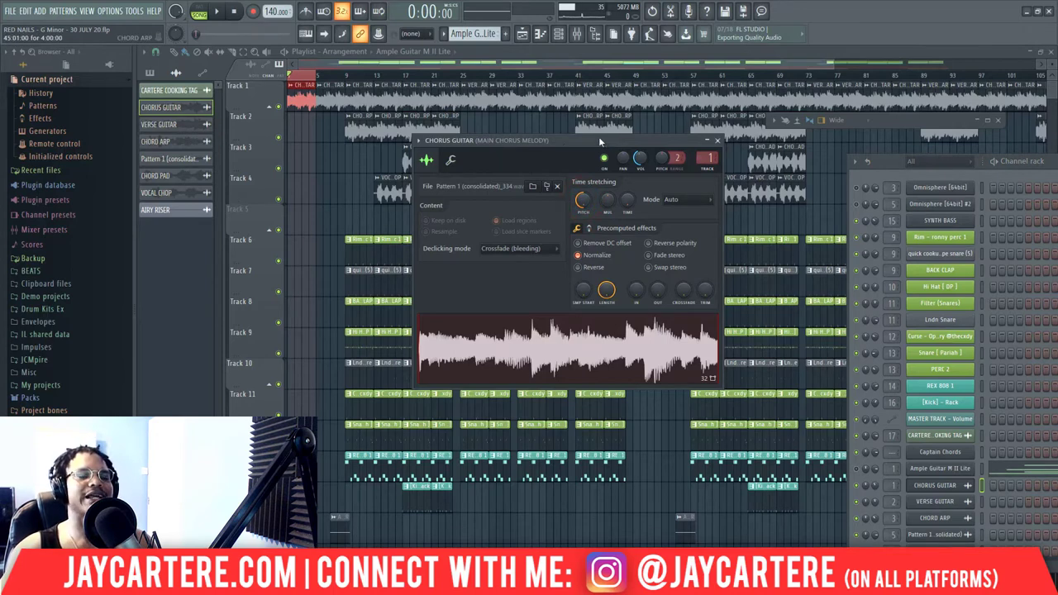
key("space")
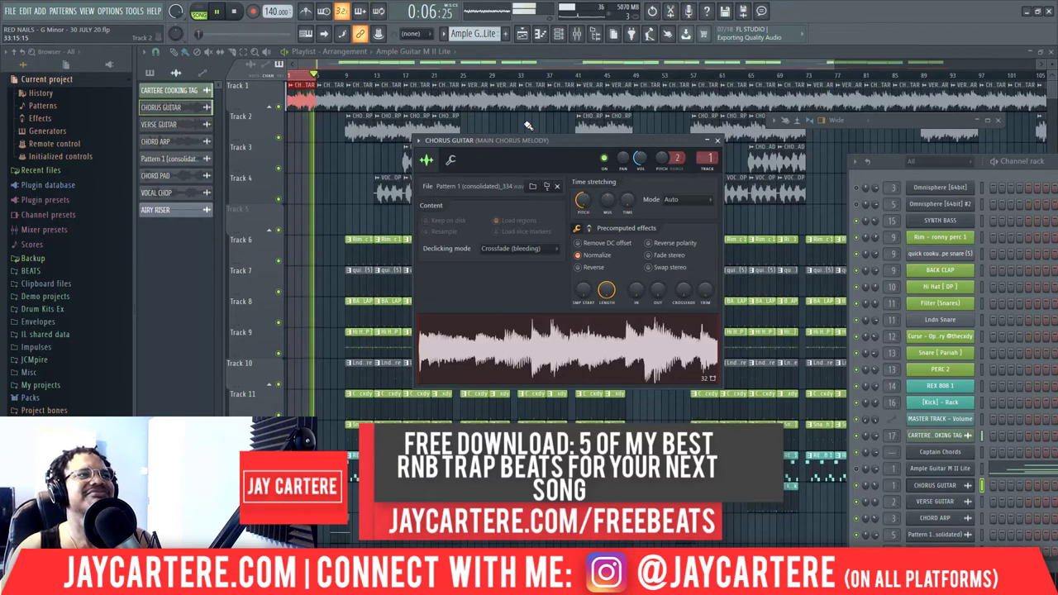
key("space")
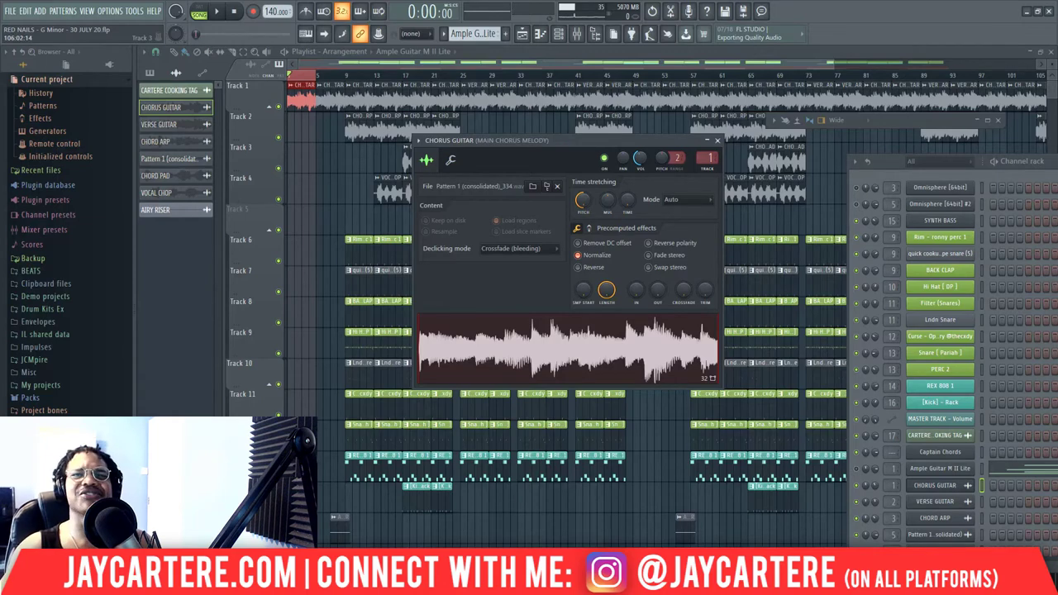
left_click_drag(1017, 161, 921, 172)
left_click_drag(623, 139, 495, 113)
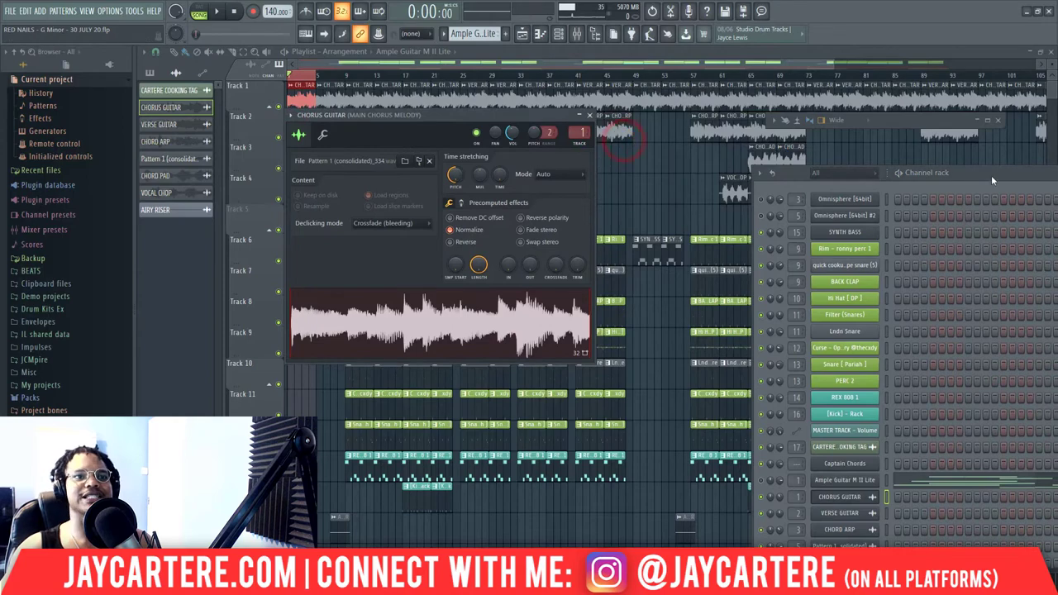
left_click_drag(847, 163, 983, 151)
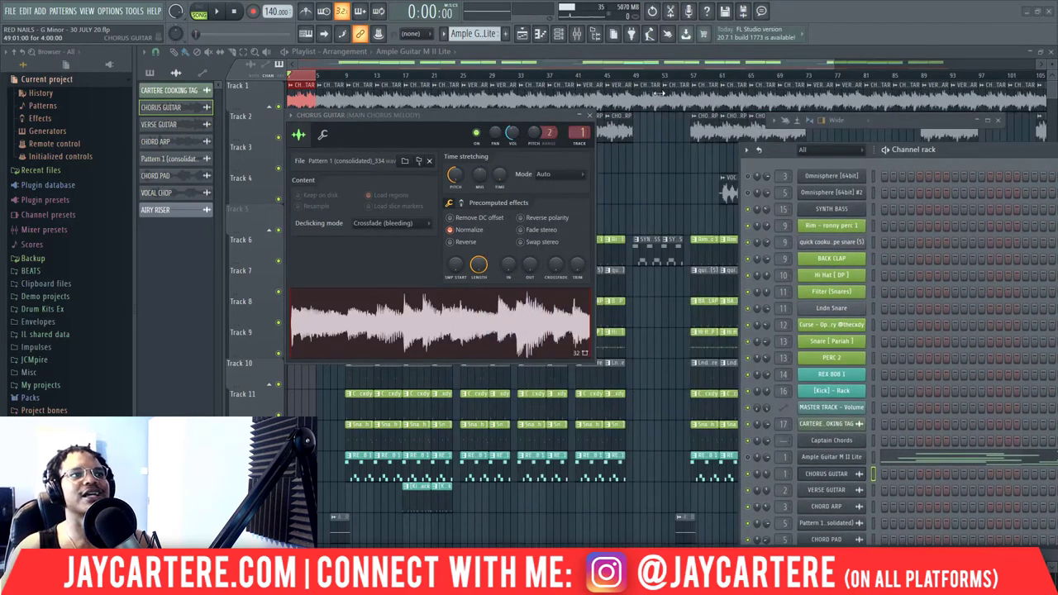
left_click_drag(504, 118, 547, 109)
left_click_drag(483, 114, 549, 111)
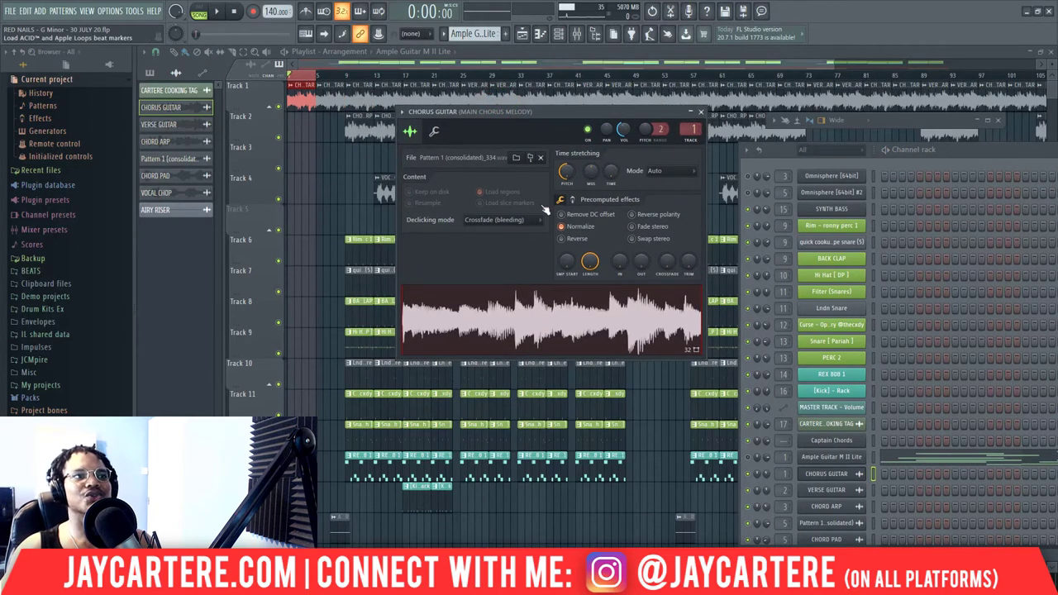
left_click_drag(553, 114, 562, 114)
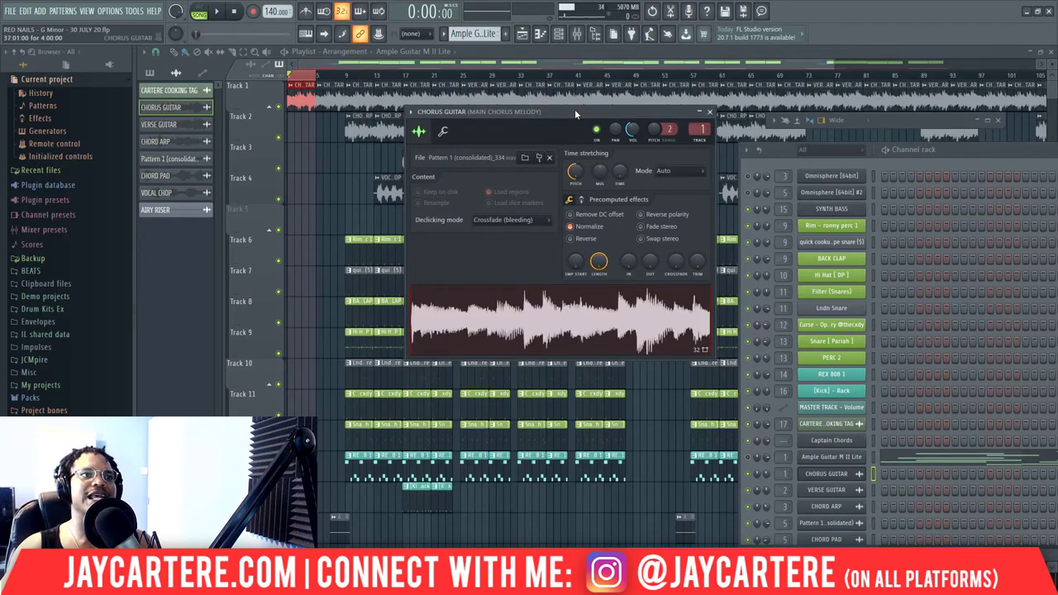
left_click_drag(574, 109, 555, 113)
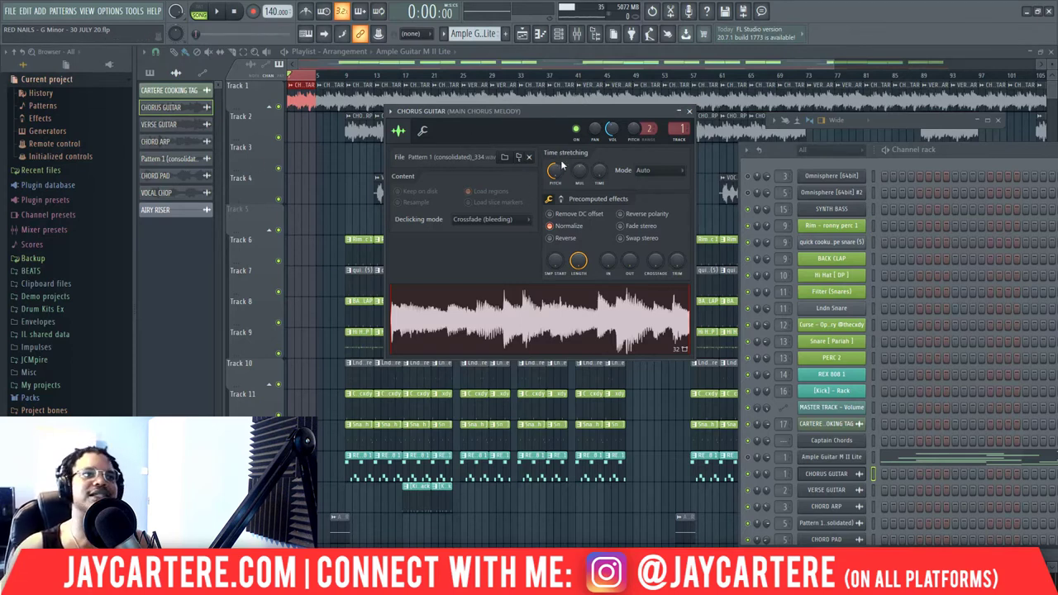
Try a time-stretching pitch just below default on the Chorus Guitar and play the intro with it.
left_click_drag(555, 172, 555, 207)
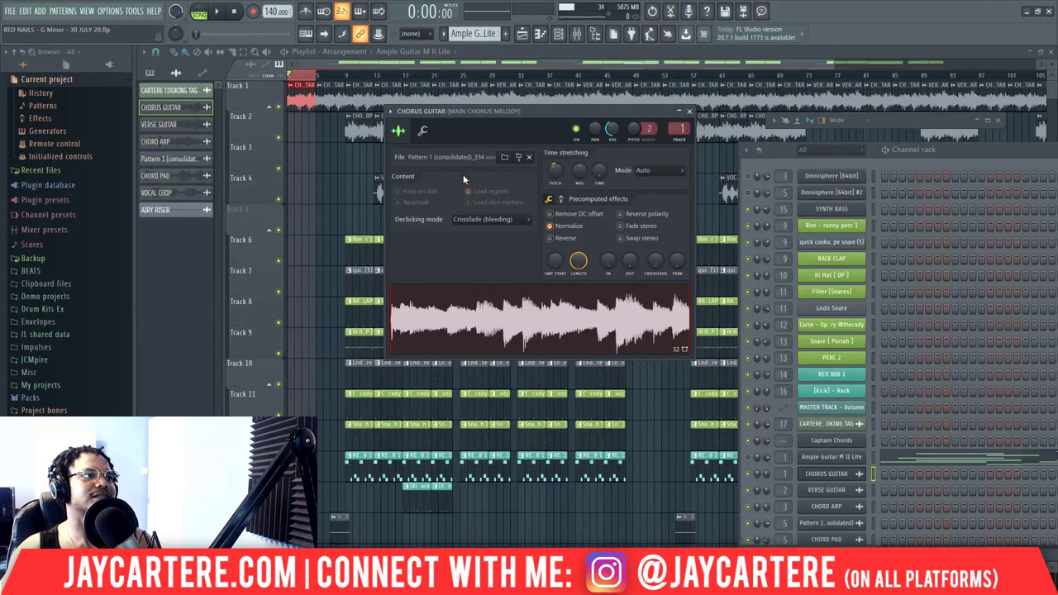
key("space")
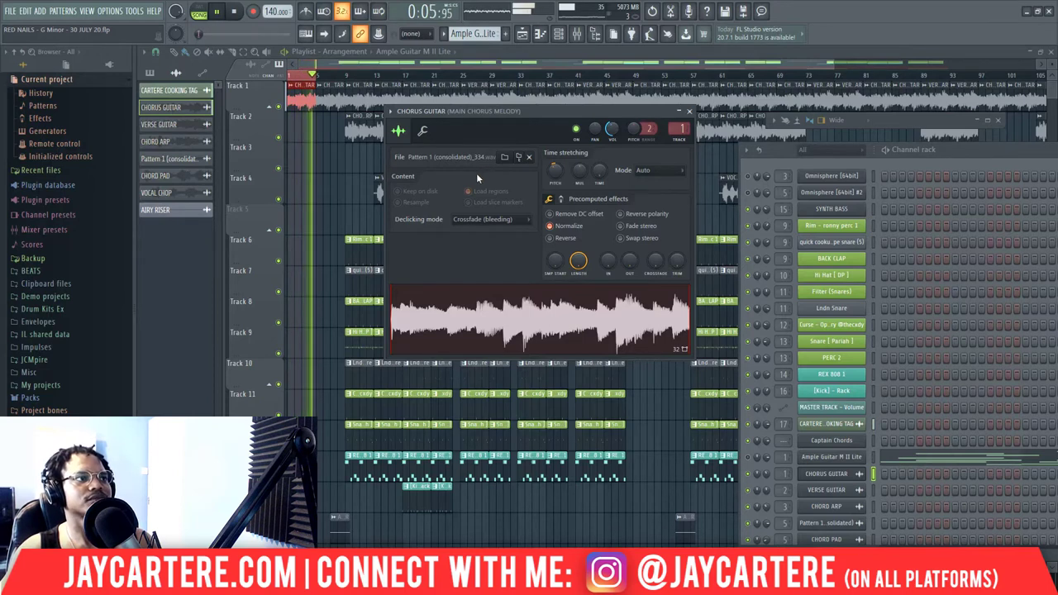
key("space")
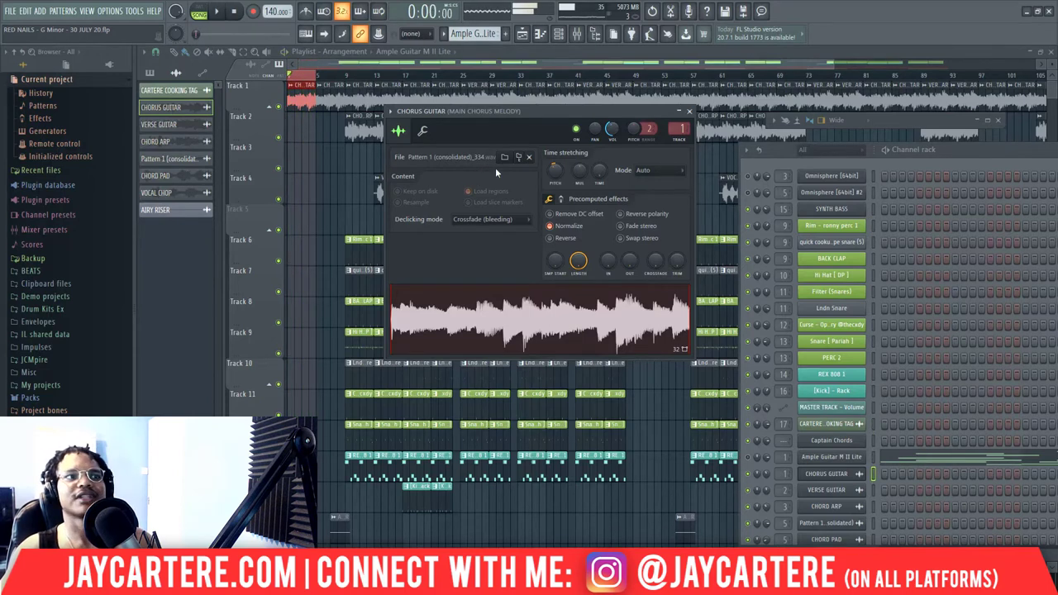
Lower the Chorus Guitar's time-stretching pitch well below its default and close its sample settings.
left_click_drag(554, 170, 554, 220)
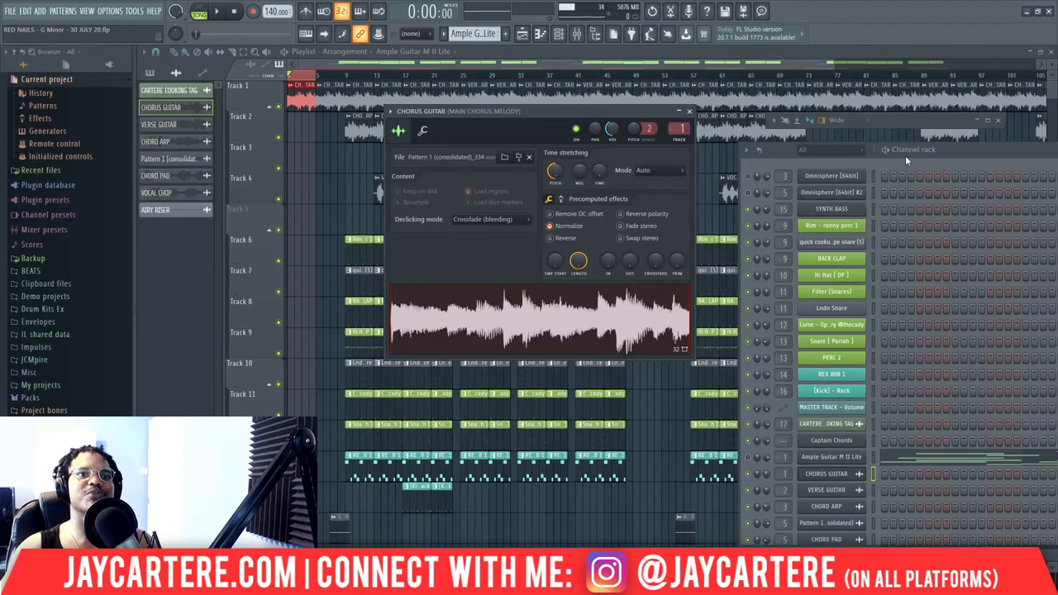
left_click_drag(956, 153, 693, 90)
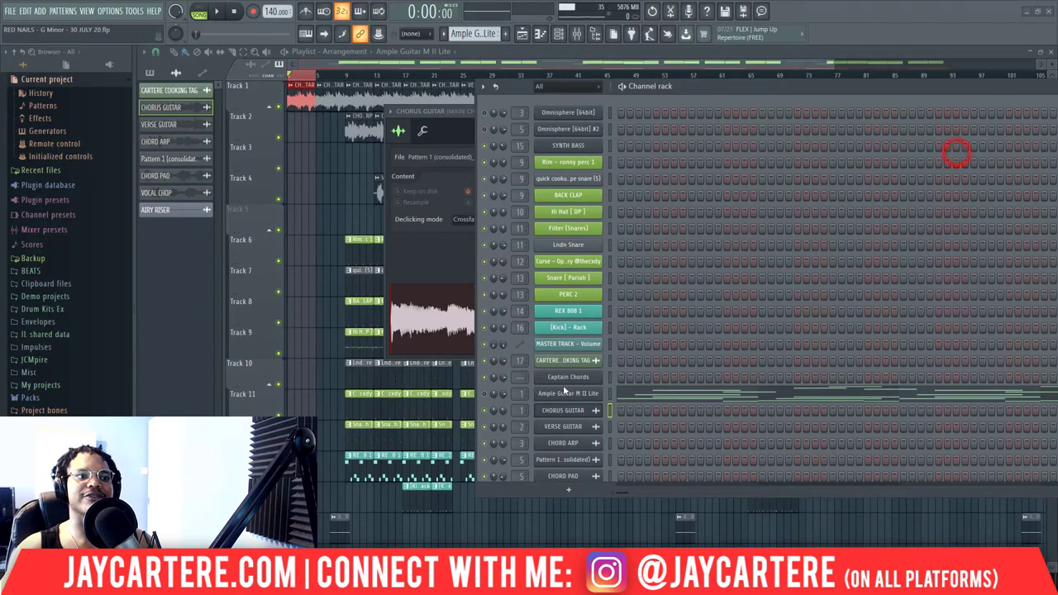
left_click(762, 85)
left_click_drag(813, 103, 831, 220)
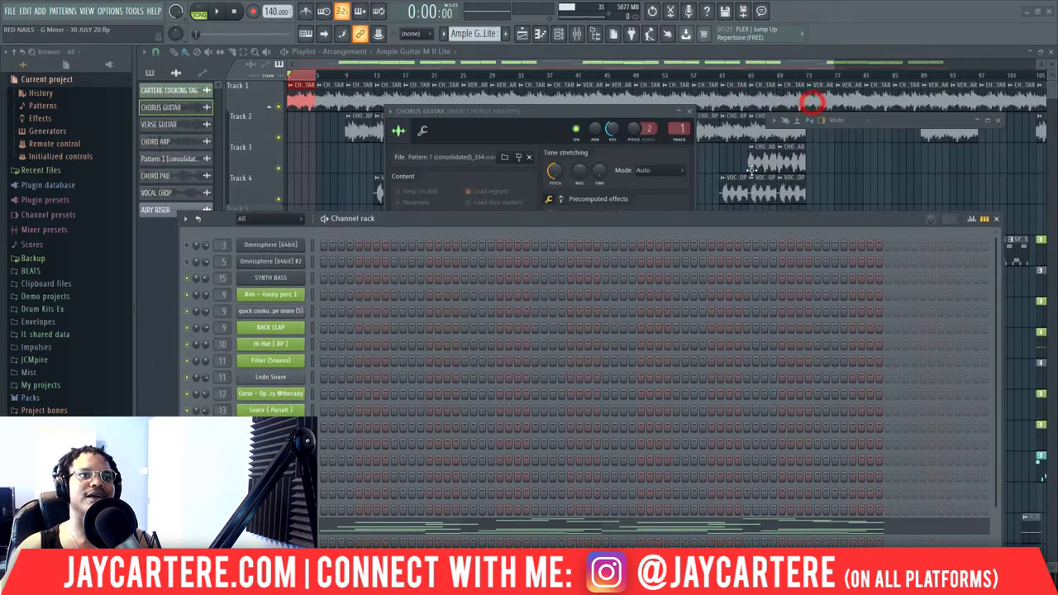
left_click(689, 111)
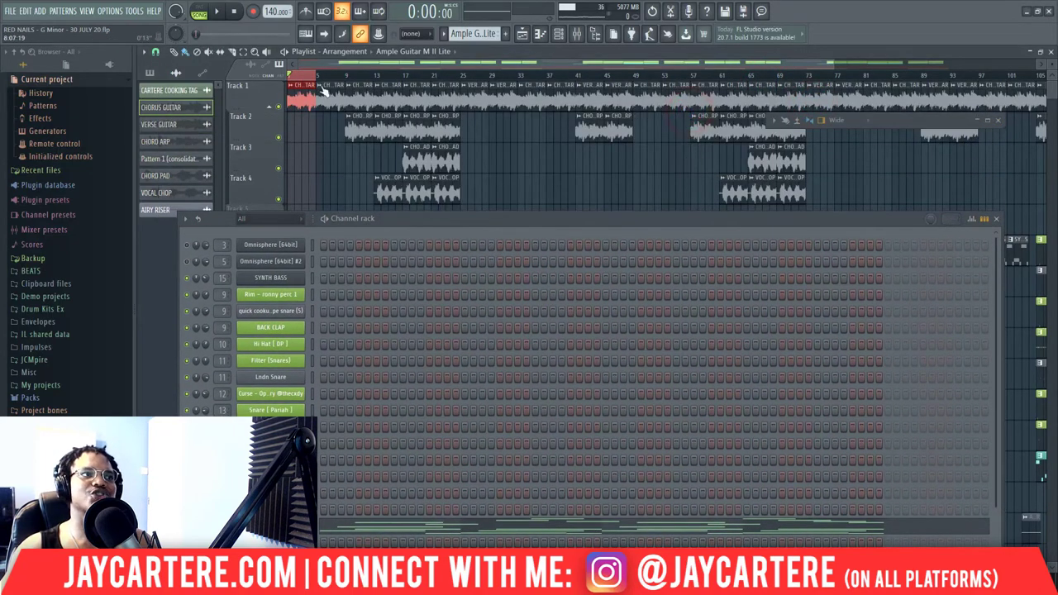
double_click(440, 219)
left_click_drag(544, 160, 470, 226)
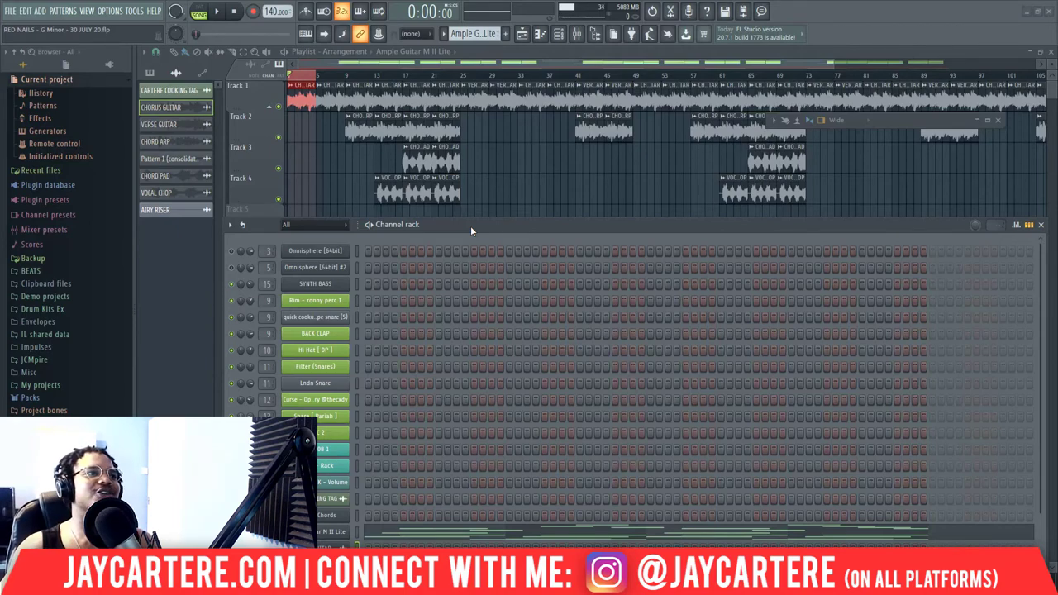
left_click_drag(475, 223, 424, 161)
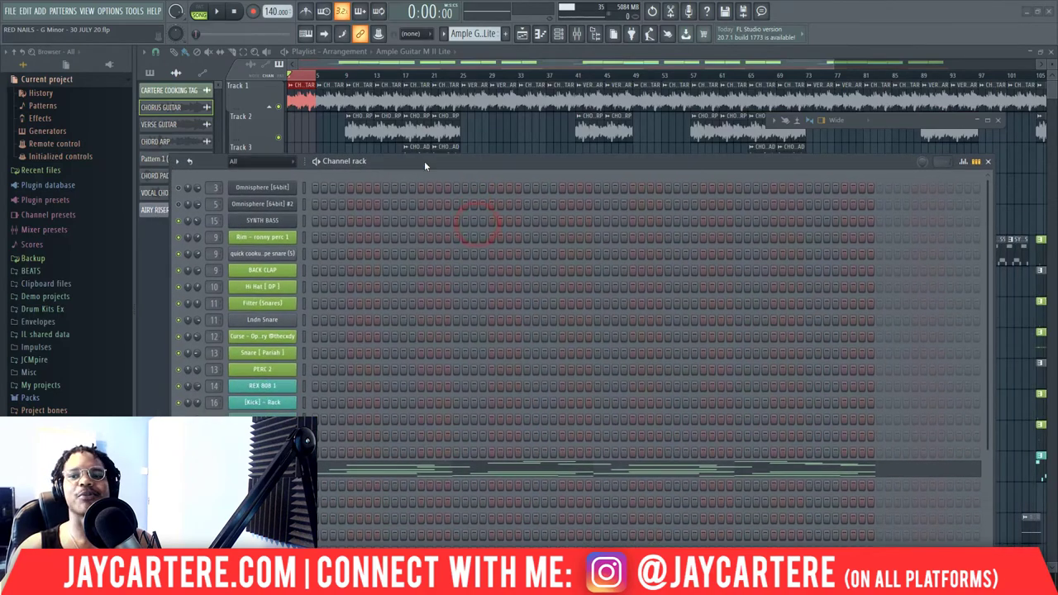
left_click_drag(529, 165, 566, 206)
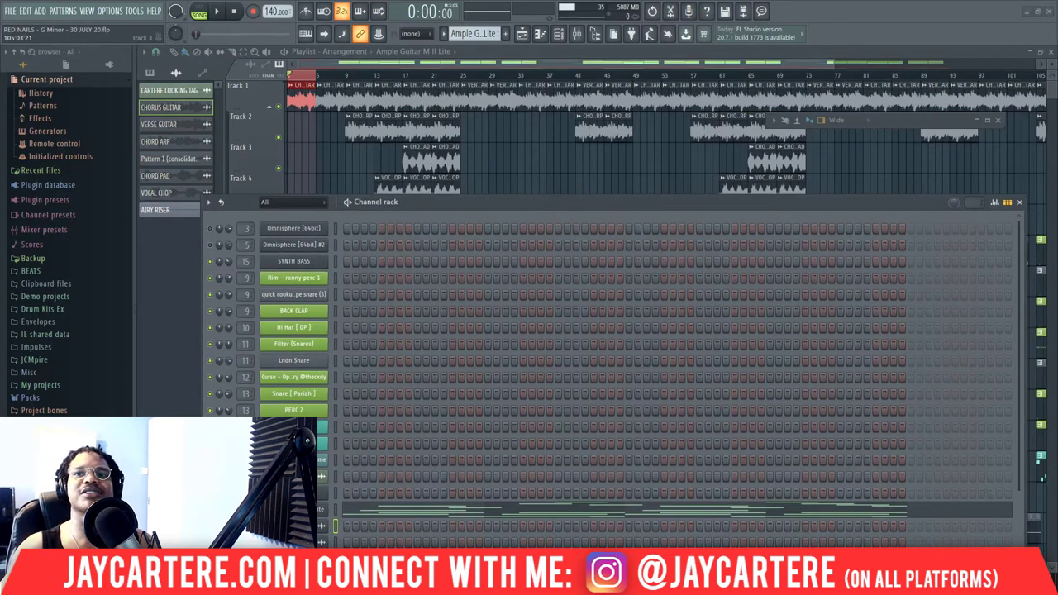
Maximize the mixer and open the RC-20 Retro Color effect on the Main Chorus Melody track.
left_click_drag(912, 124, 799, 87)
left_click(744, 76)
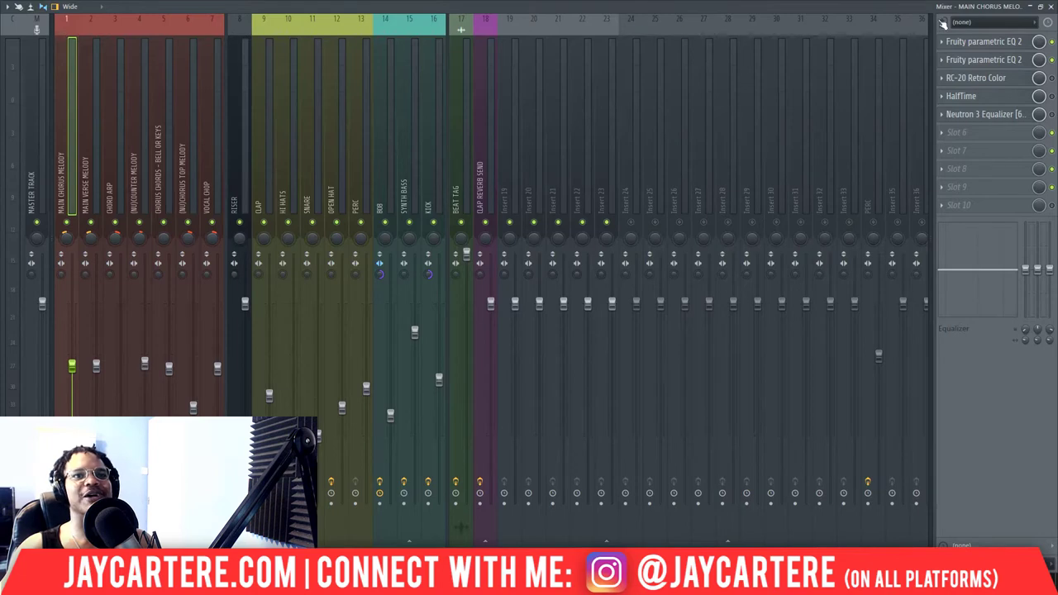
left_click(986, 79)
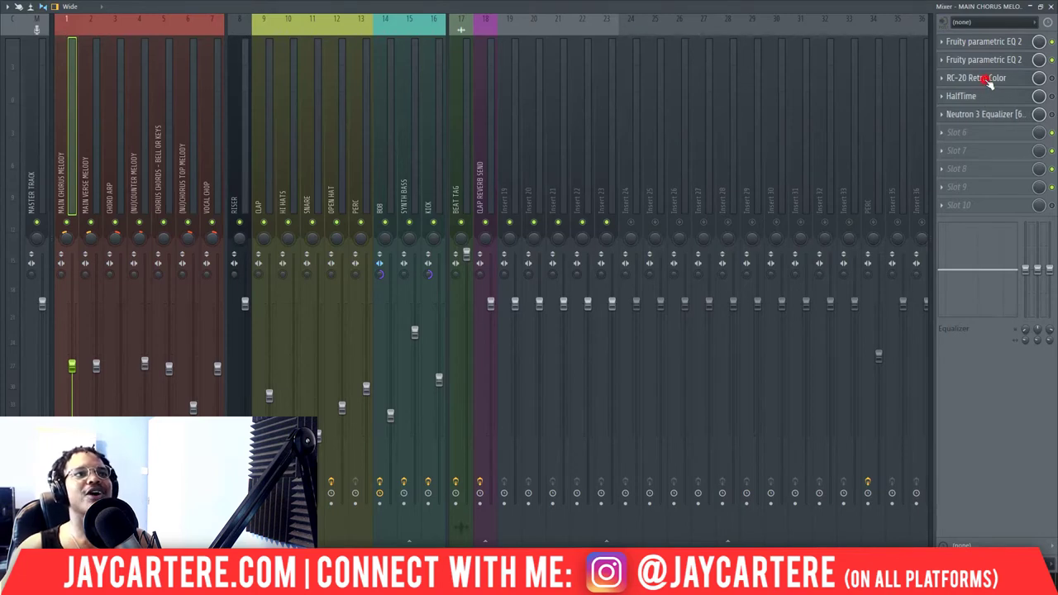
left_click(529, 6)
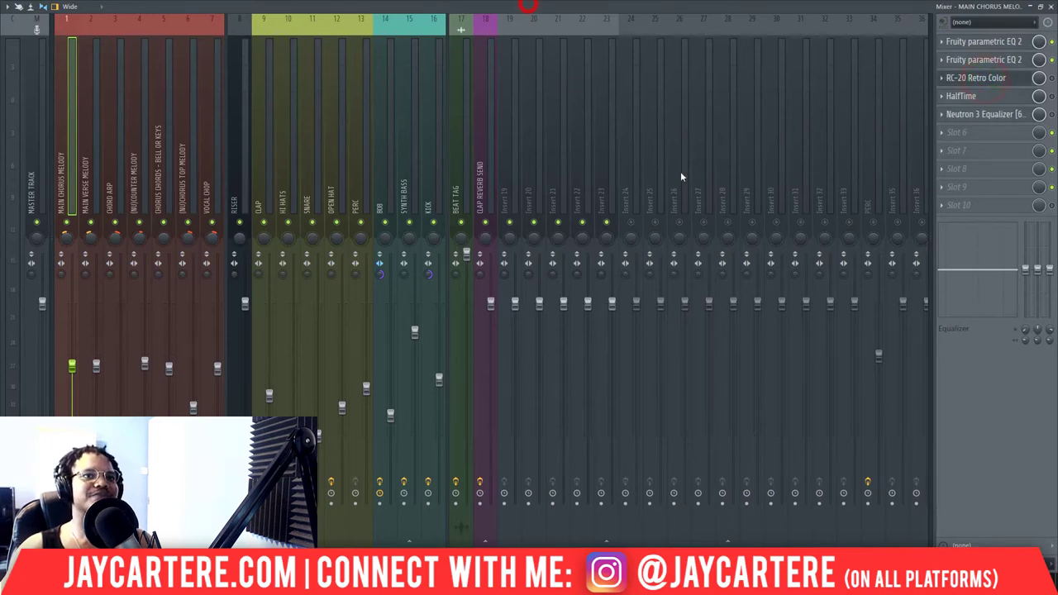
Restore the mixer's size and move the mixer and Channel rack aside to uncover the RC-20 Retro Color window.
left_click(1049, 7)
left_click_drag(761, 85, 987, 311)
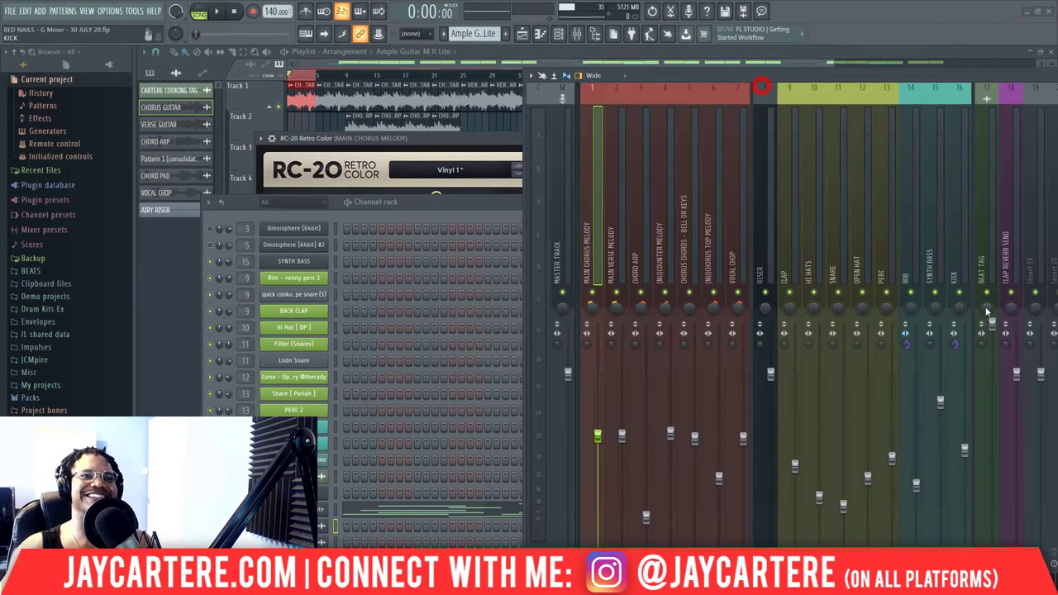
left_click(774, 79)
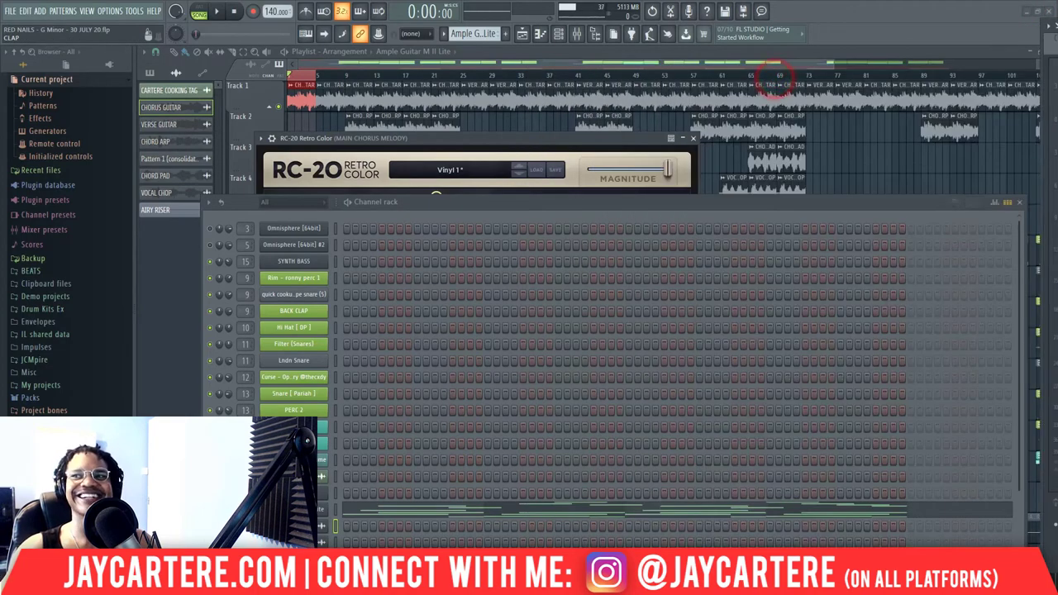
left_click_drag(440, 200, 1056, 127)
left_click_drag(488, 142, 502, 119)
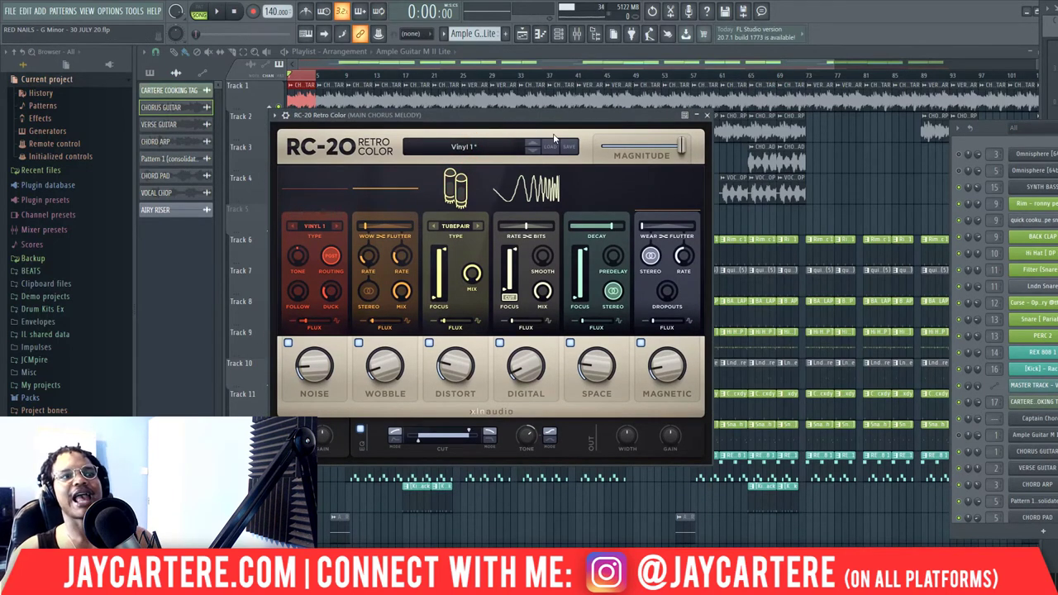
left_click_drag(489, 126, 494, 103)
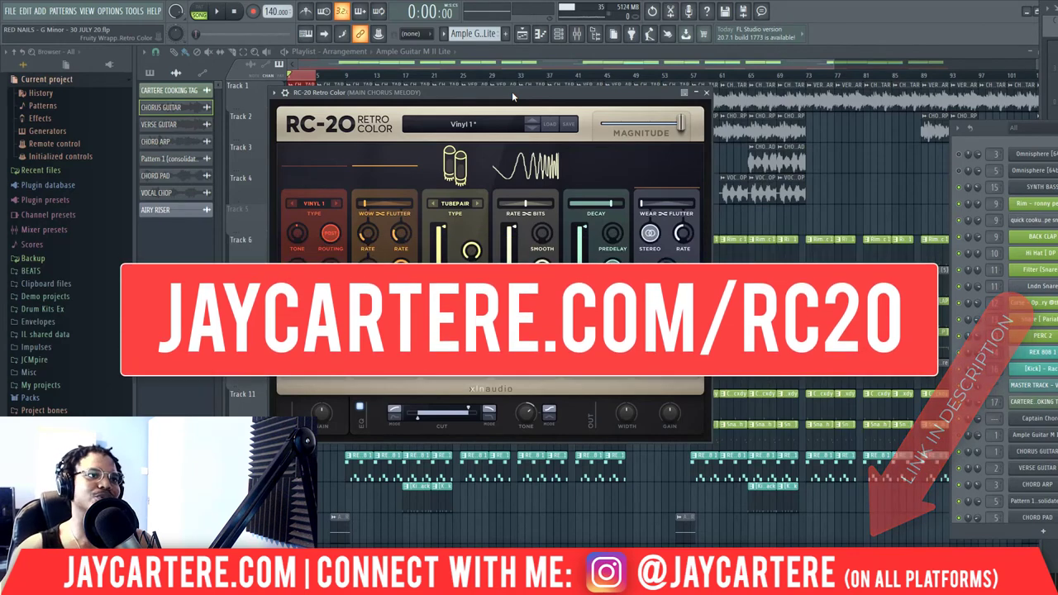
Reposition the RC-20 Retro Color window, look into its preset browser without changing the preset, and close the effect.
left_click_drag(527, 91, 551, 93)
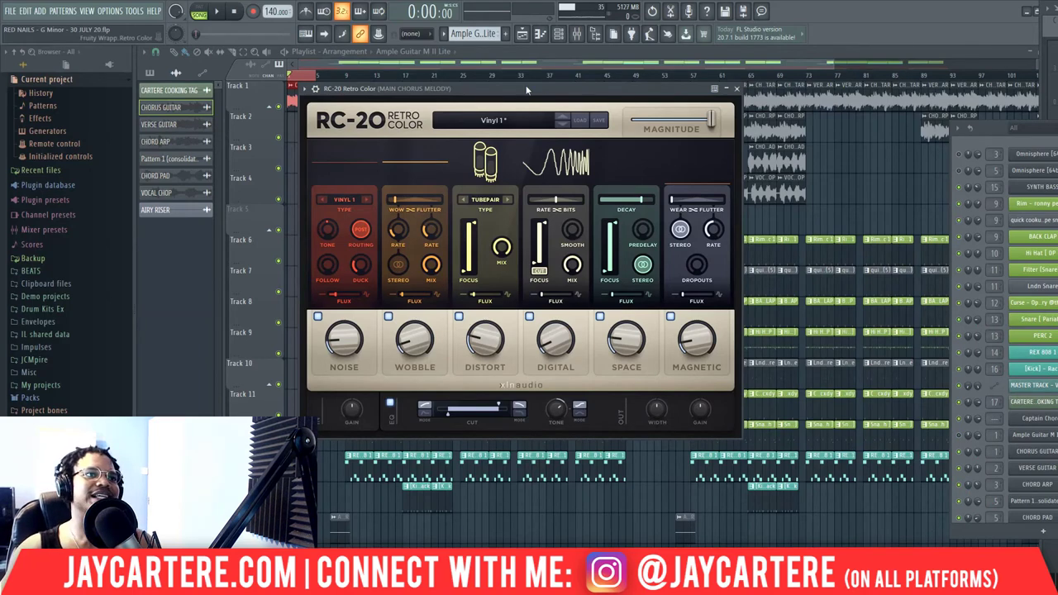
left_click_drag(529, 88, 555, 87)
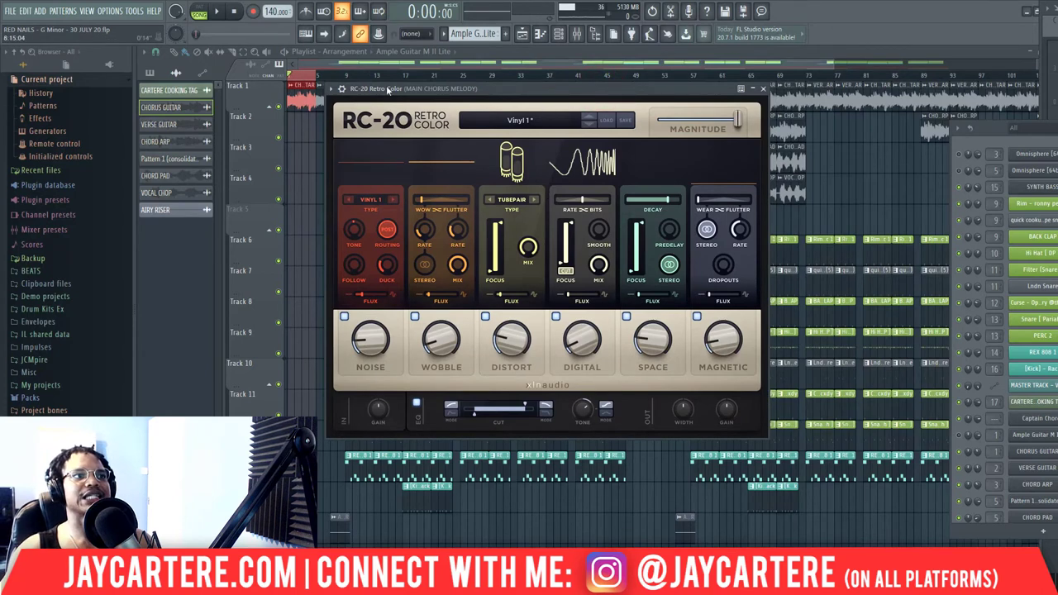
left_click(525, 120)
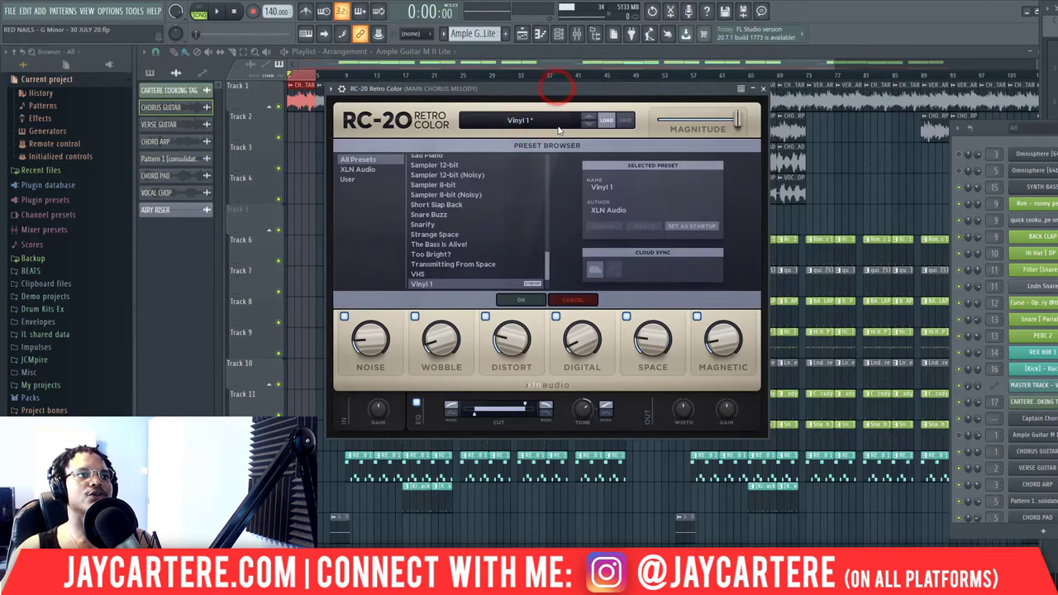
left_click(523, 121)
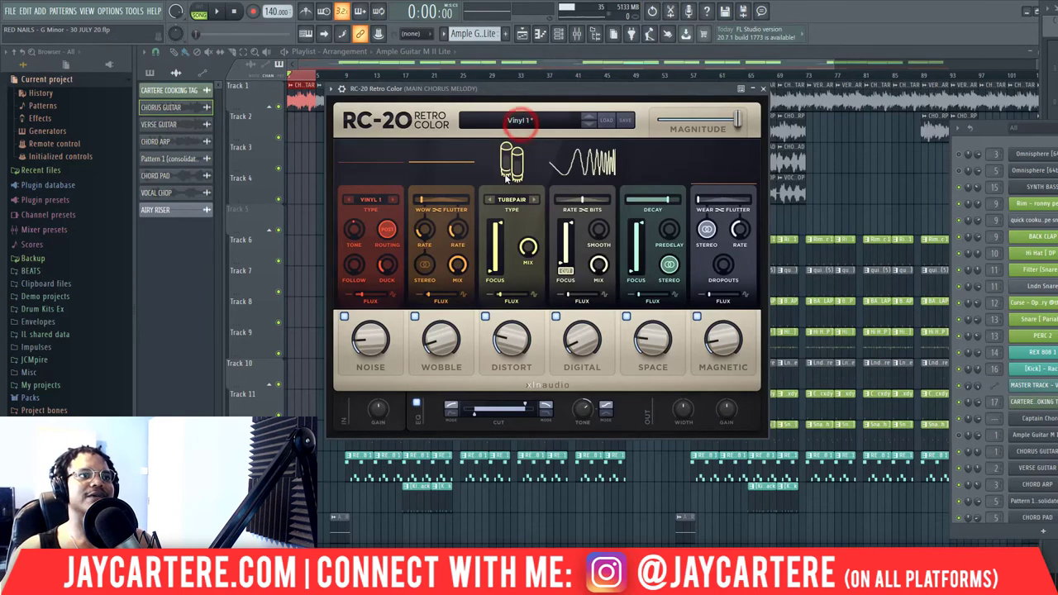
left_click_drag(519, 88, 506, 84)
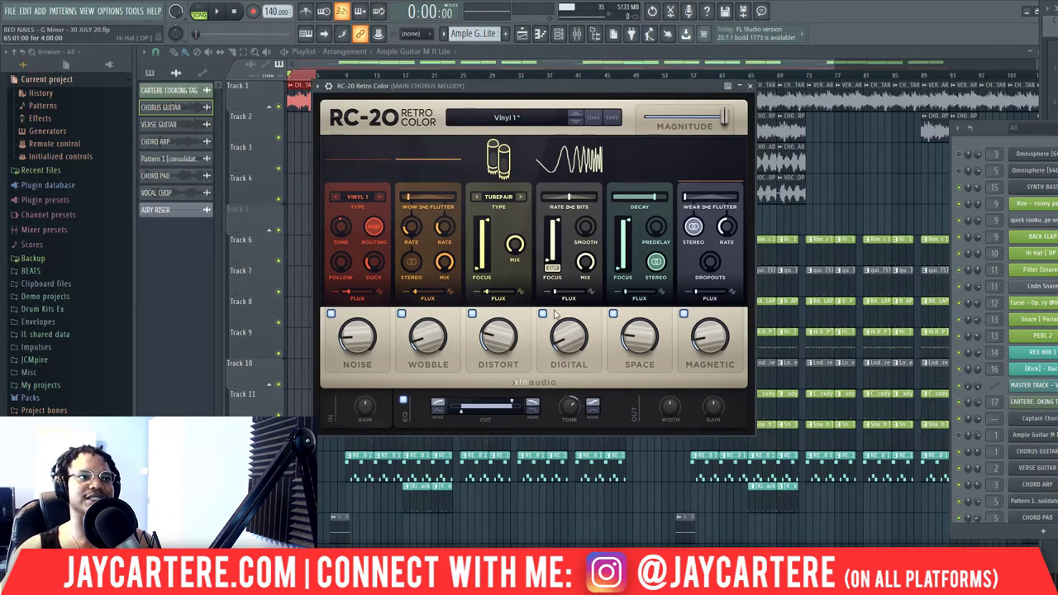
left_click_drag(543, 95, 524, 94)
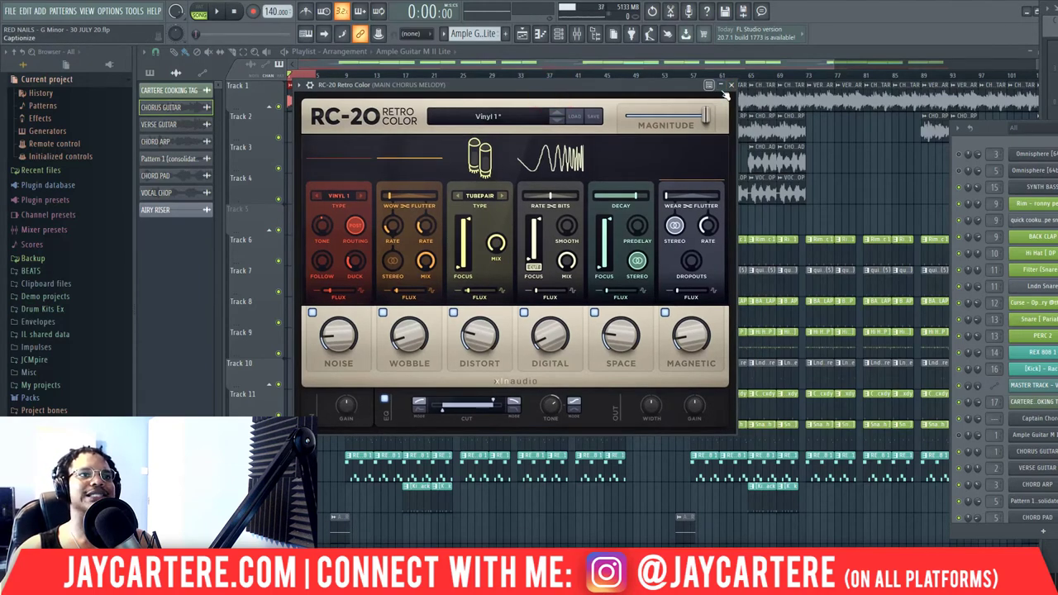
left_click(732, 85)
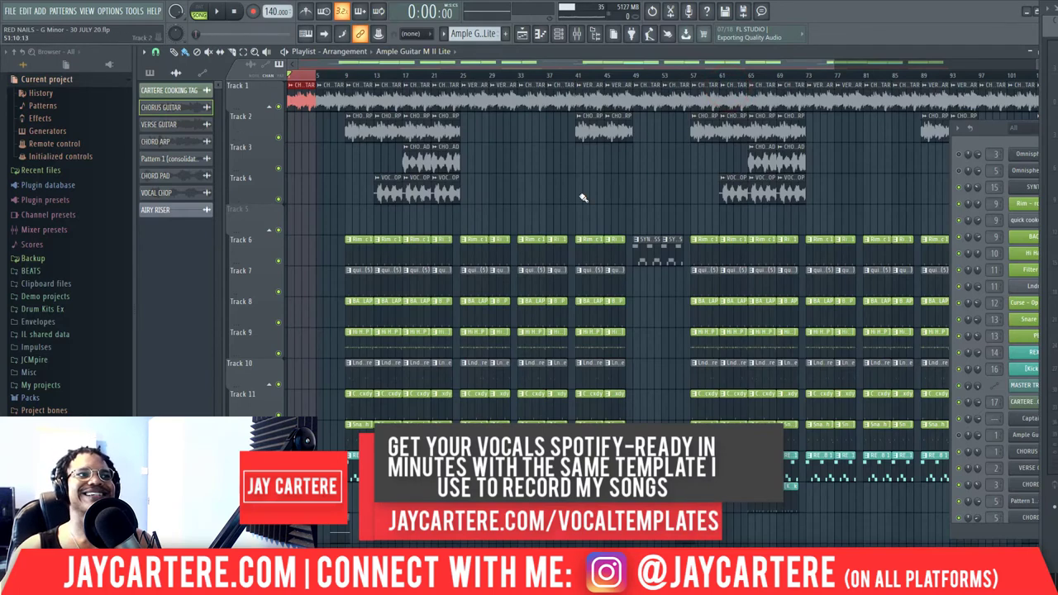
Clear the mixer and Channel rack from the Playlist and select the first chorus section, bars 9 to 25.
left_click_drag(1051, 6, 905, 453)
left_click_drag(992, 128, 1002, 497)
key("F9")
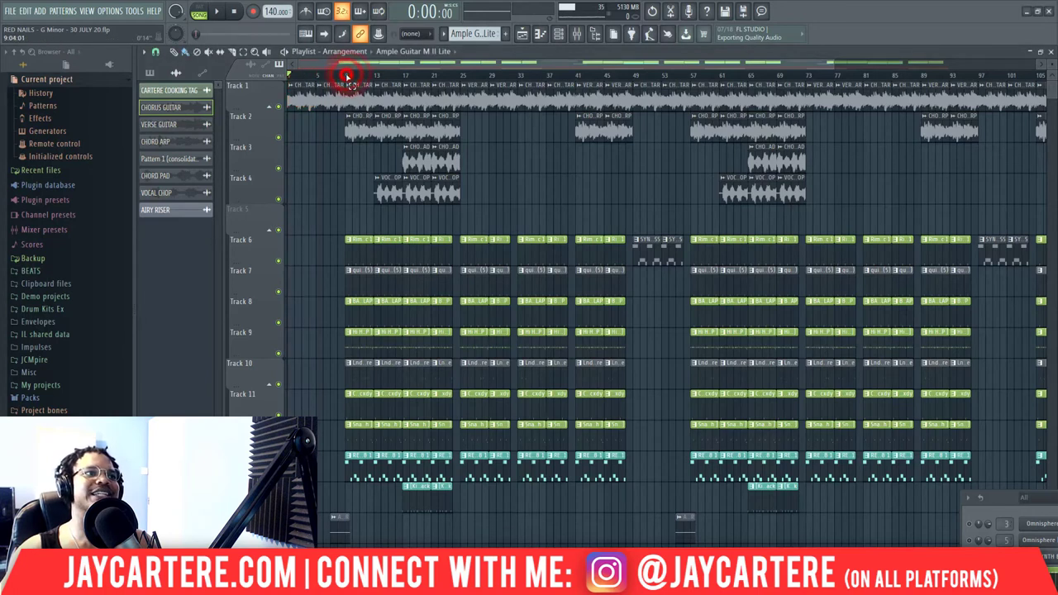
left_click_drag(345, 76, 461, 82)
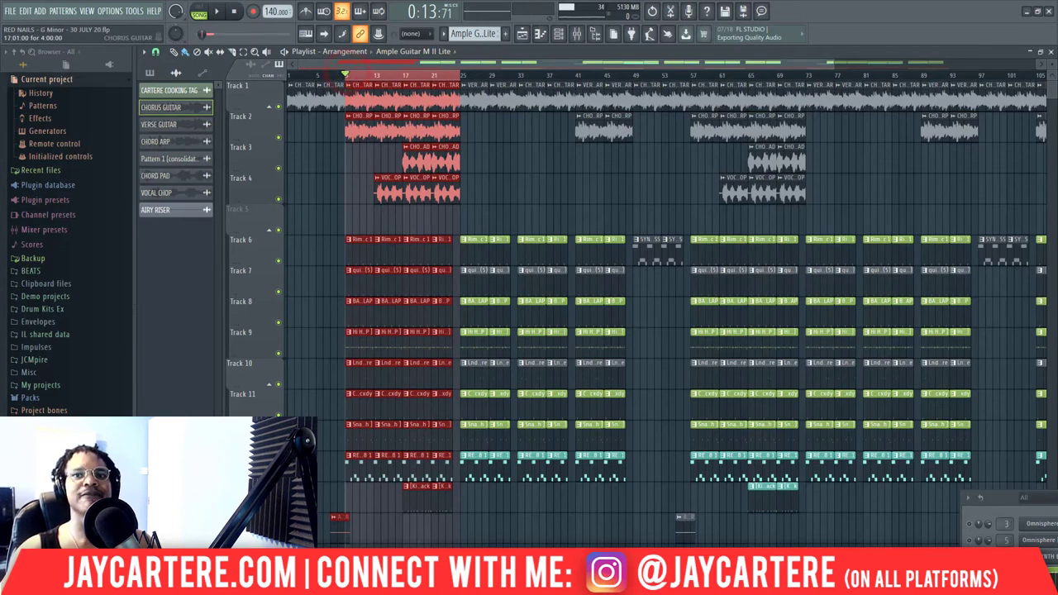
Bring the mixer back into view, examine the Main Chorus Melody's first Fruity Parametric EQ 2, and close it.
mouse_move(1057, 101)
left_mouse_down()
mouse_move(381, 96)
mouse_move(990, 107)
mouse_move(1049, 93)
left_mouse_up()
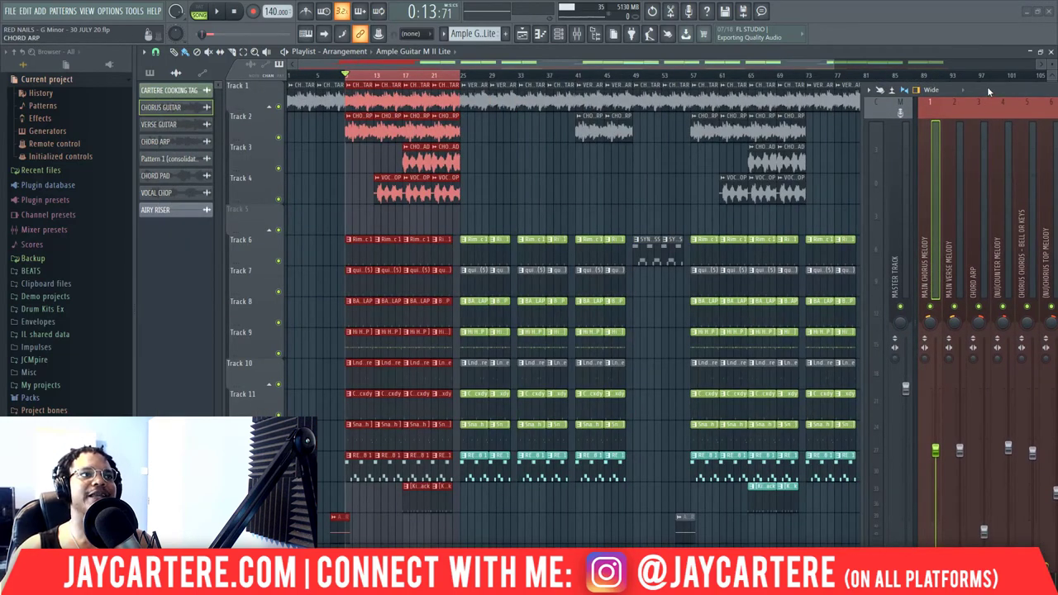
left_click_drag(986, 86, 446, 221)
left_click_drag(721, 227, 320, 146)
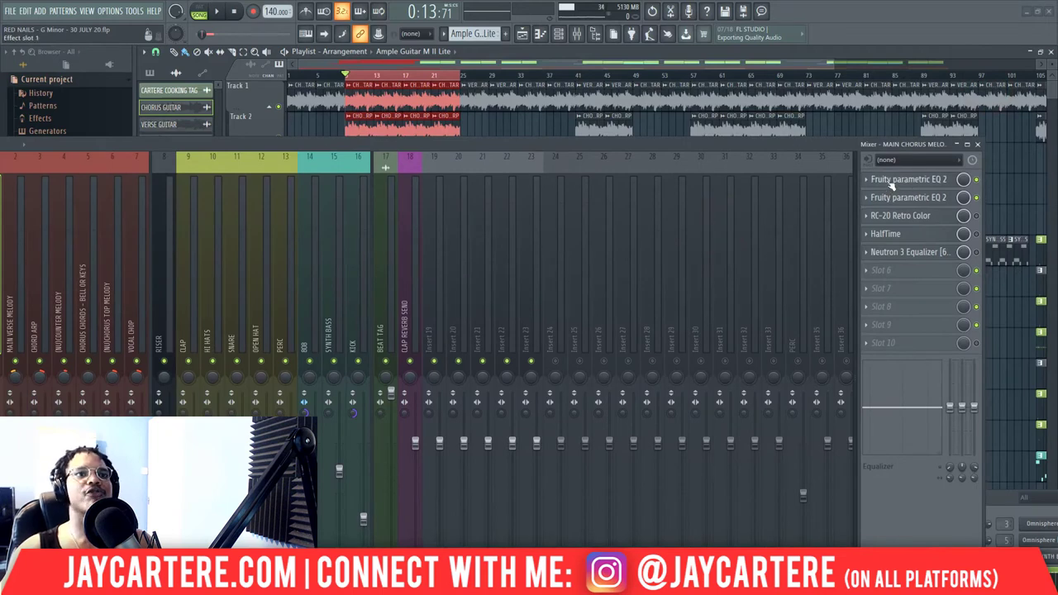
left_click(890, 180)
left_click_drag(665, 142, 980, 252)
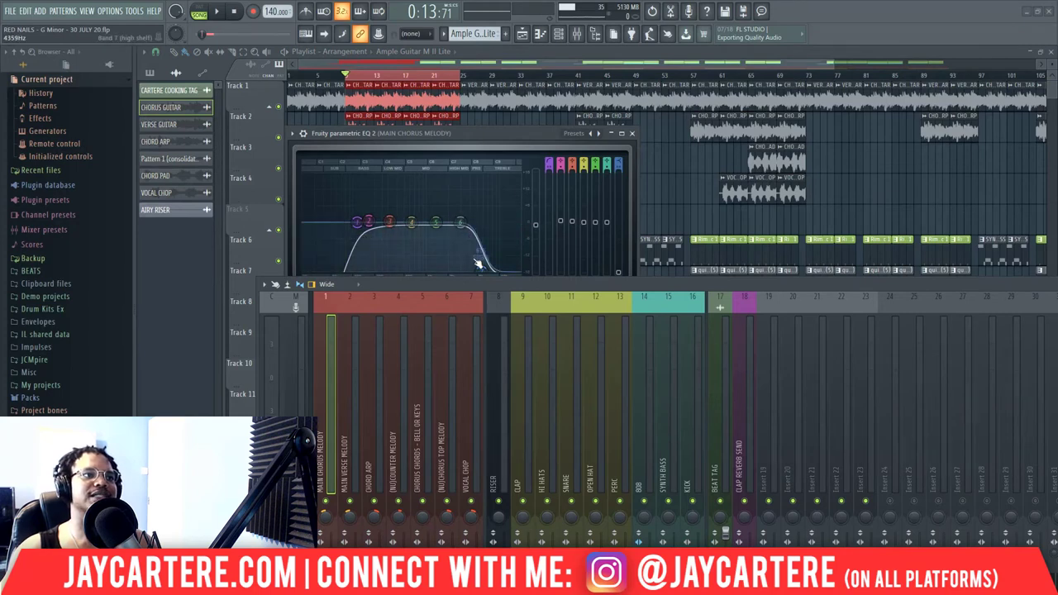
left_click(631, 133)
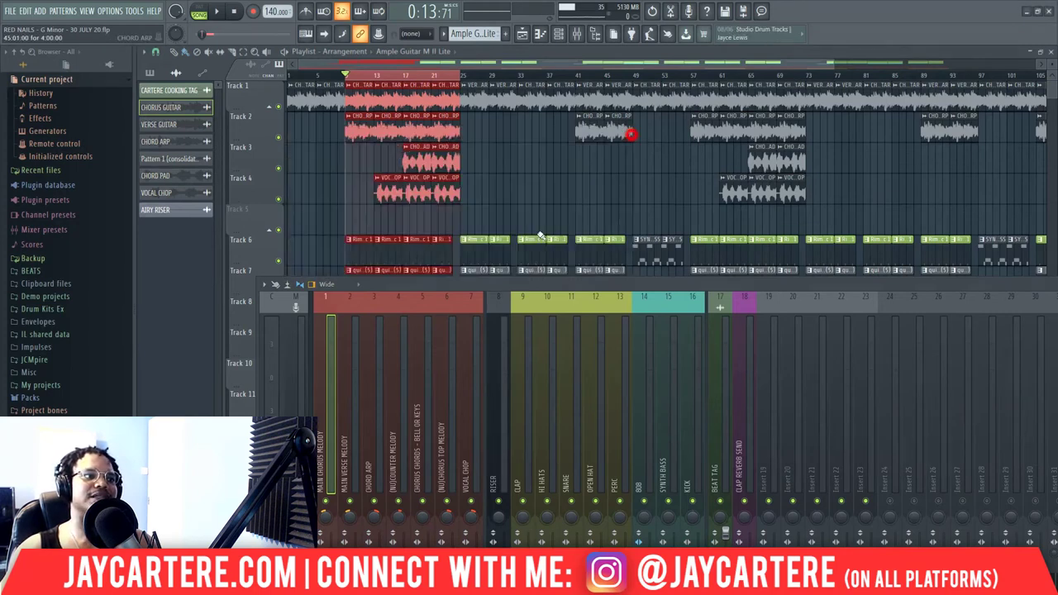
Inspect the low and high cuts of the Chord Arp track's second Fruity Parametric EQ 2 and close it.
left_click(366, 423)
left_click_drag(564, 281, 292, 289)
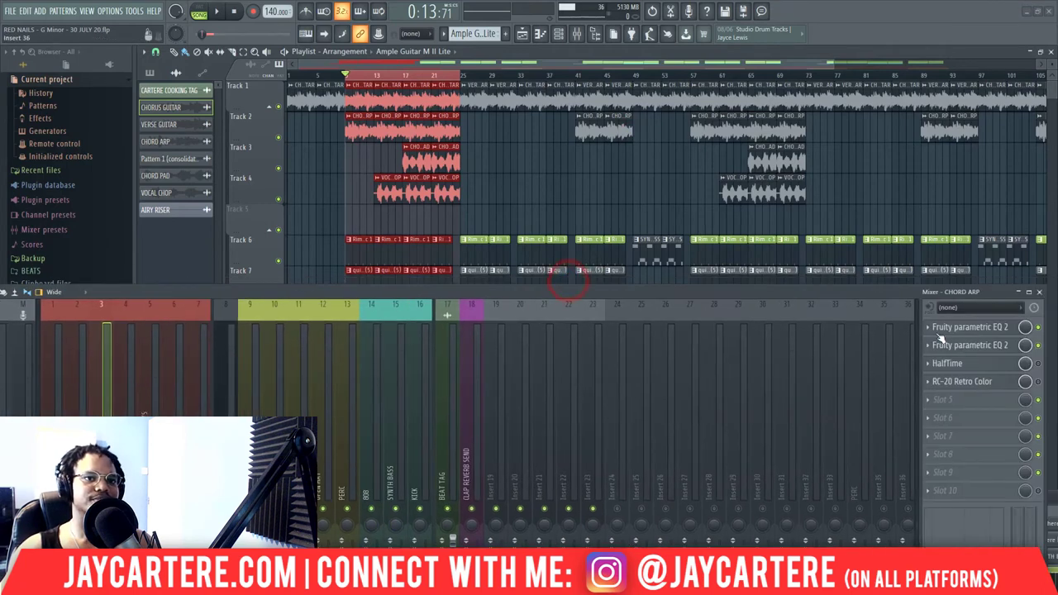
left_click(967, 345)
left_click_drag(453, 291, 427, 393)
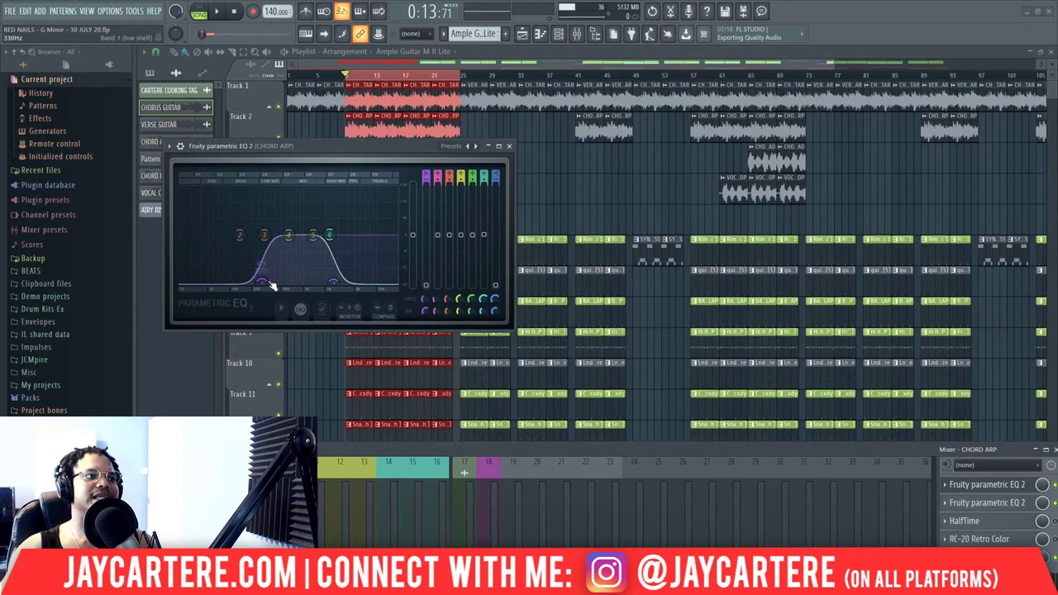
mouse_move(271, 286)
left_mouse_down()
mouse_move(269, 239)
mouse_move(269, 287)
left_mouse_up()
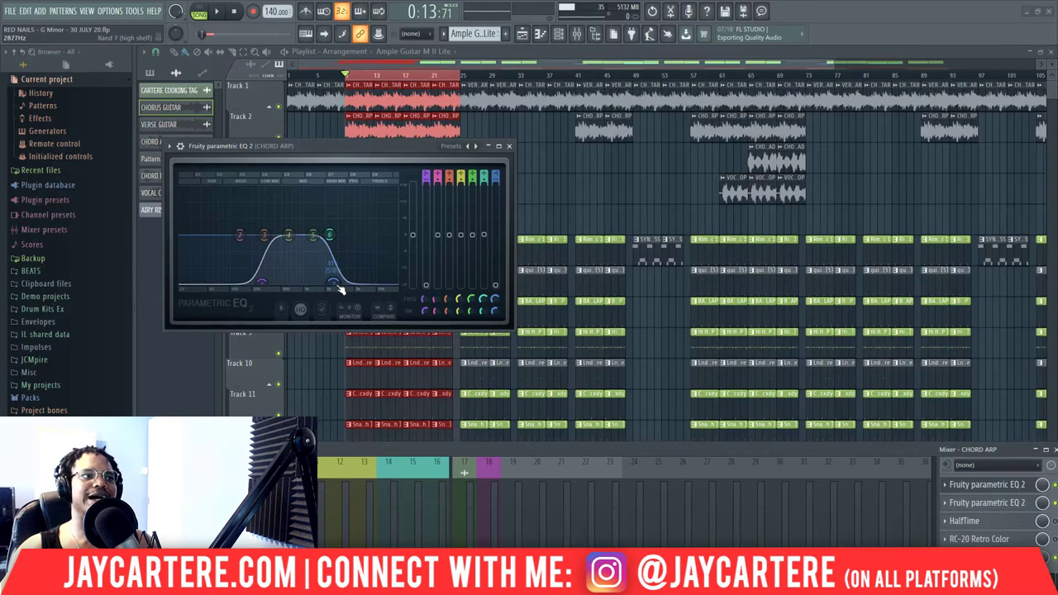
left_click(508, 145)
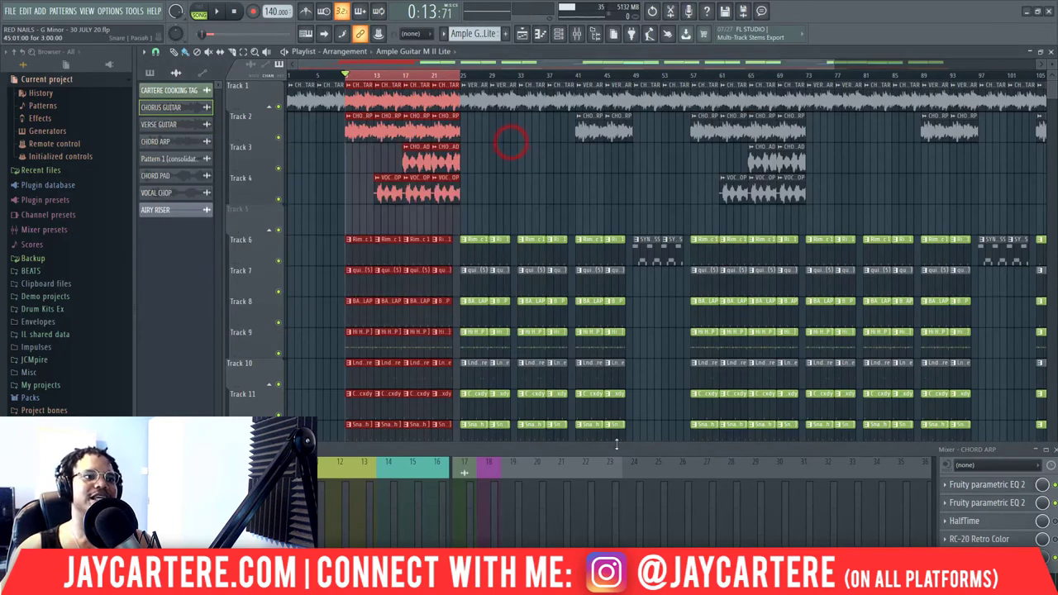
Examine the EQ curve of the Chorus Chords - Bell or Keys track in its Fruity Parametric EQ 2 and close it.
left_click_drag(615, 445, 592, 230)
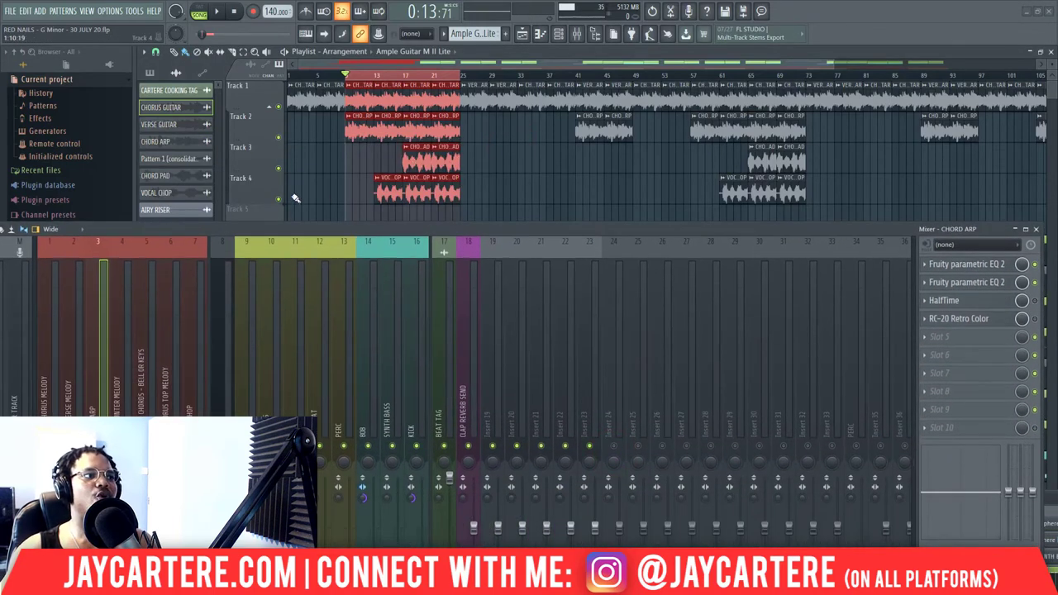
left_click(164, 388)
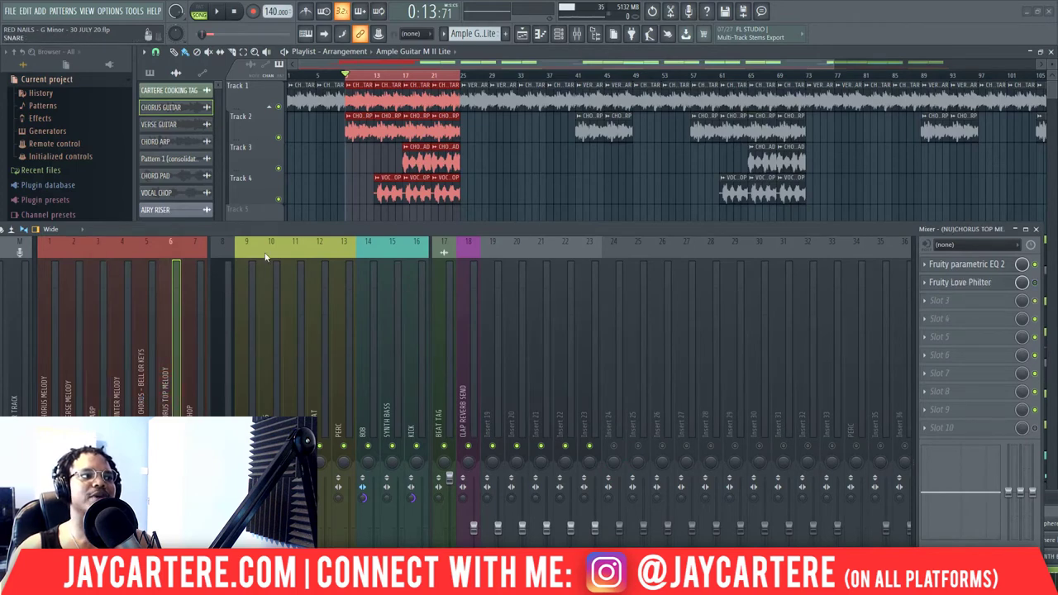
left_click(136, 356)
left_click(965, 265)
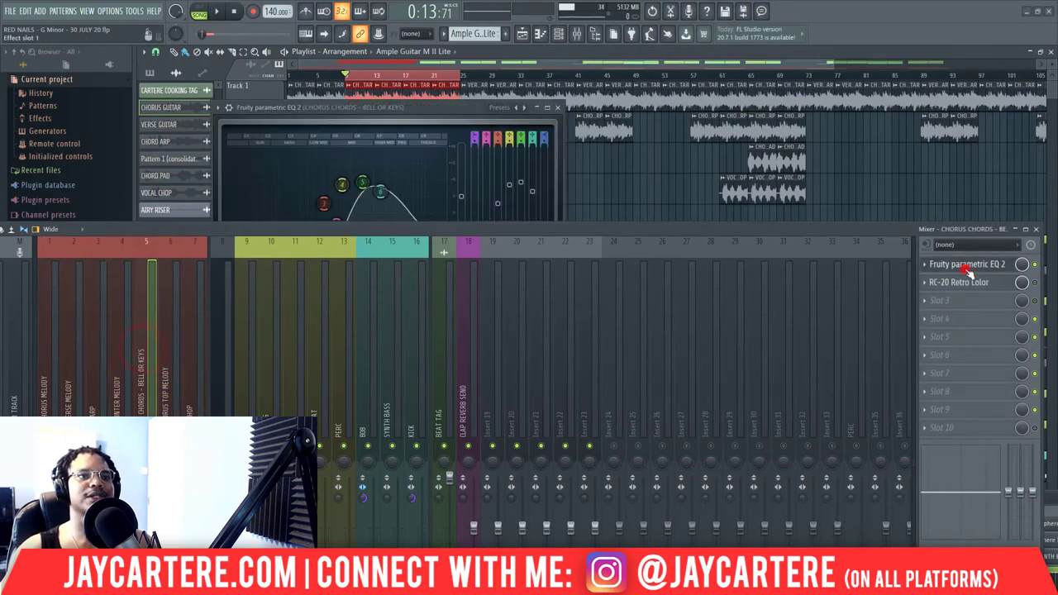
left_click_drag(666, 233, 729, 428)
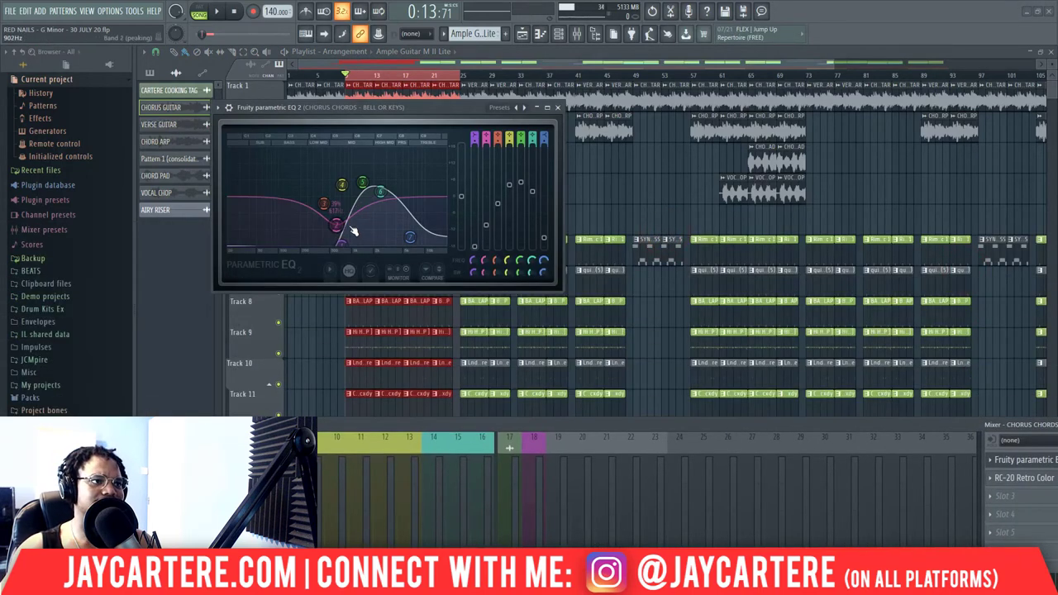
left_click_drag(349, 252, 343, 249)
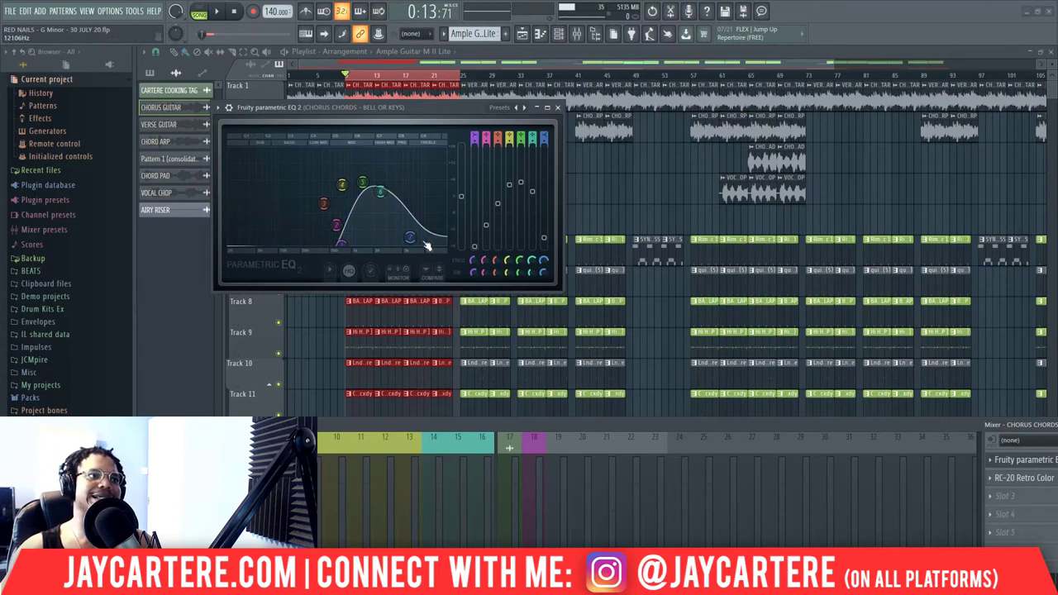
left_click_drag(427, 105, 785, 149)
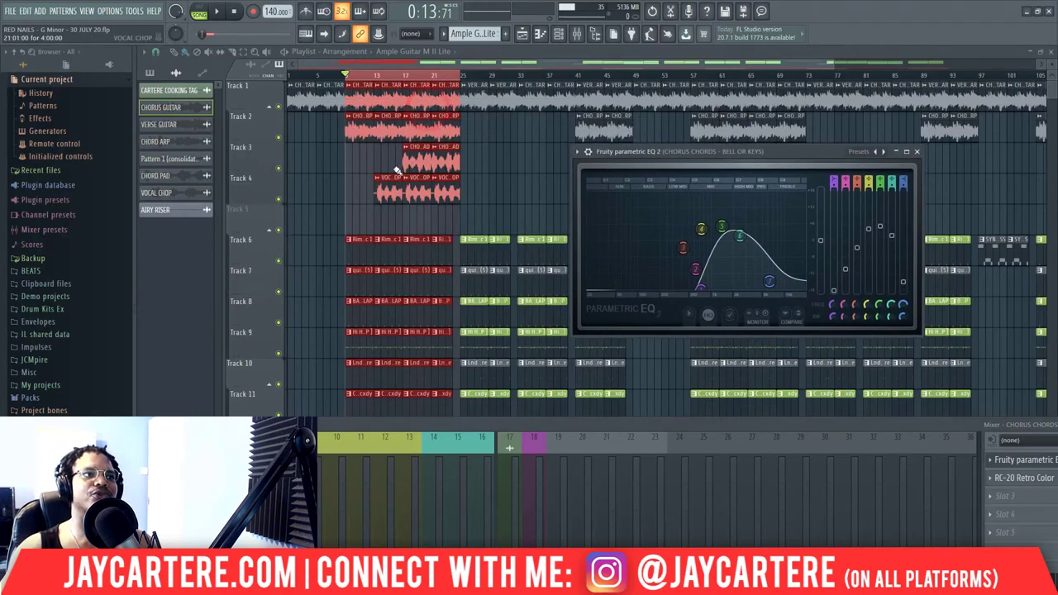
left_click(917, 152)
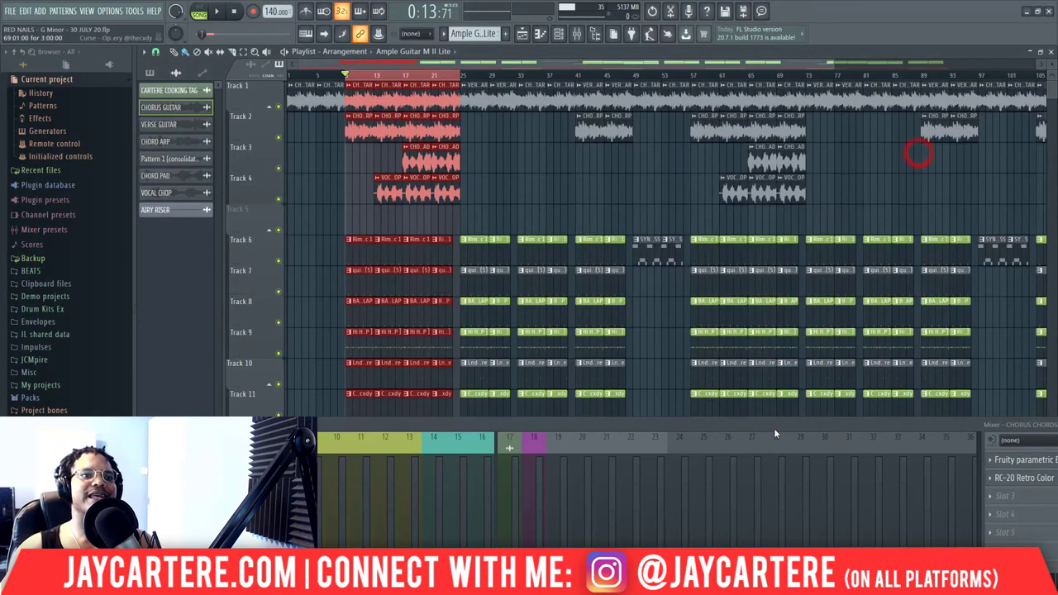
Inspect the low and high cuts in the Vocal Chop track's Fruity Parametric EQ 2 and close it.
left_click(772, 430)
left_click(292, 405)
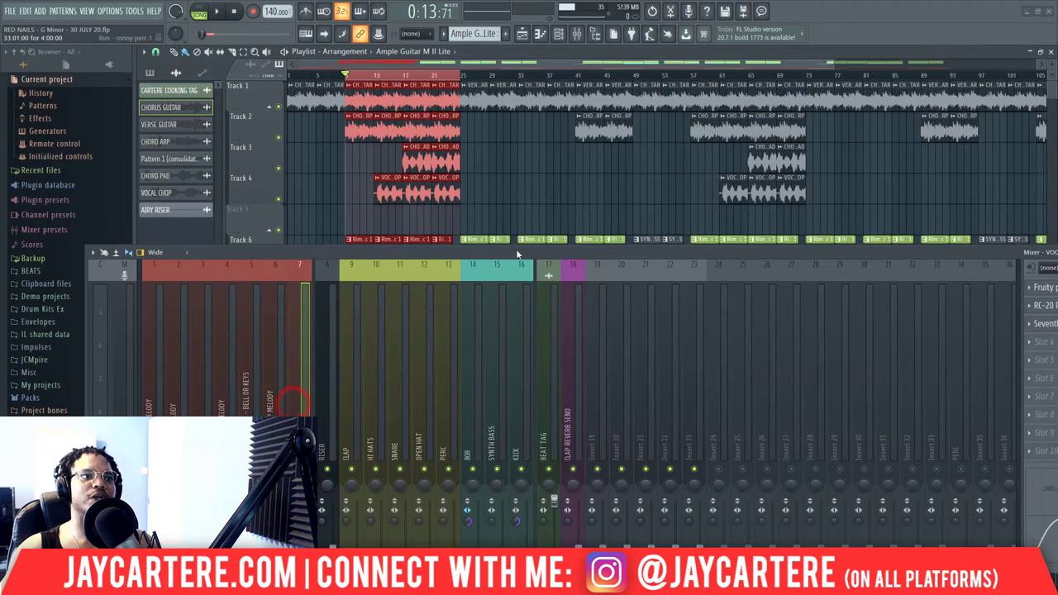
left_click_drag(515, 251, 221, 235)
left_click(770, 272)
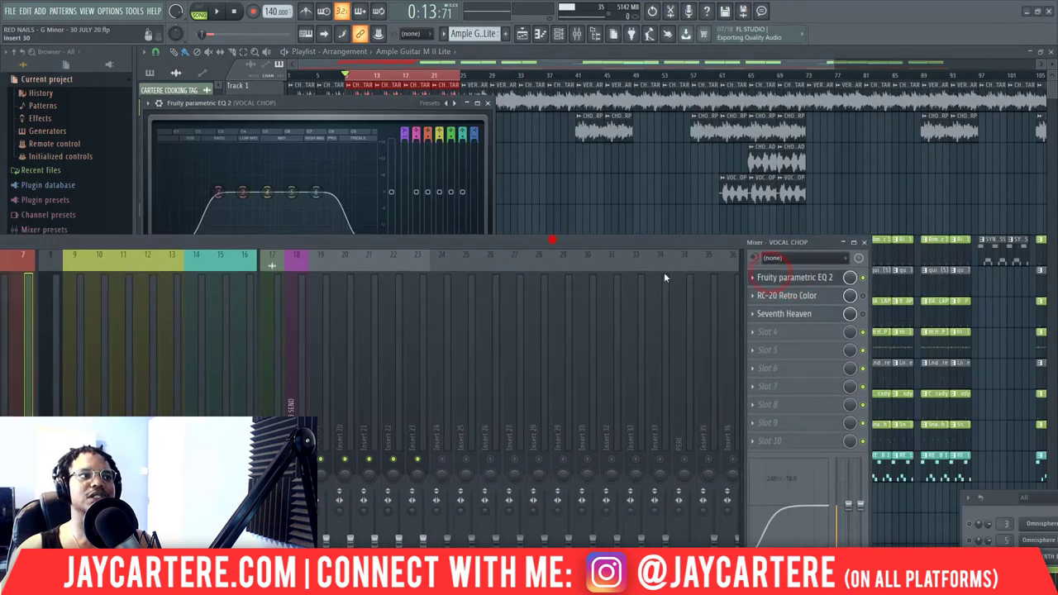
left_click(552, 248)
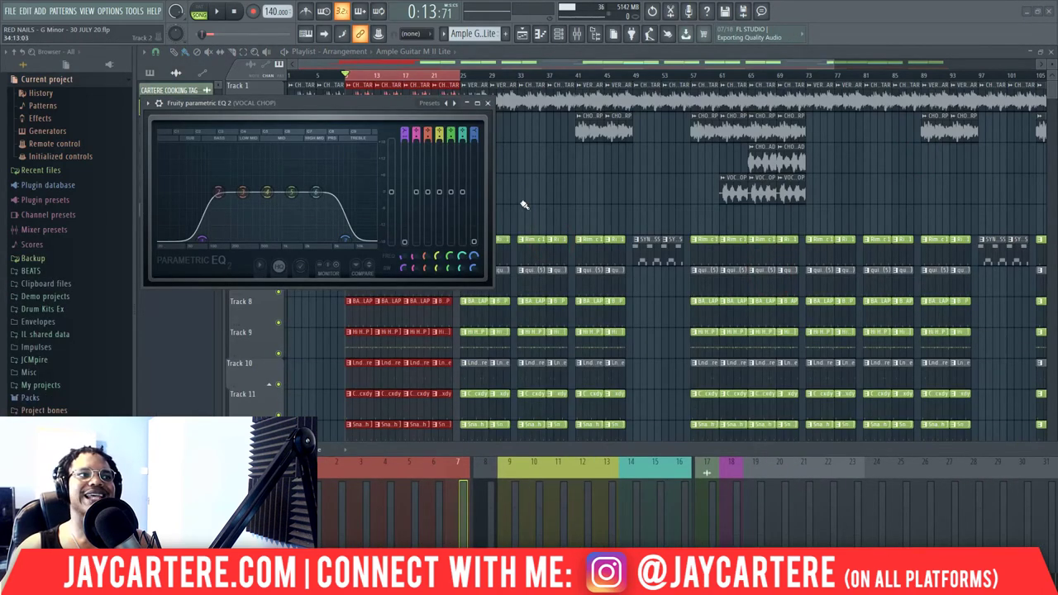
left_click(489, 103)
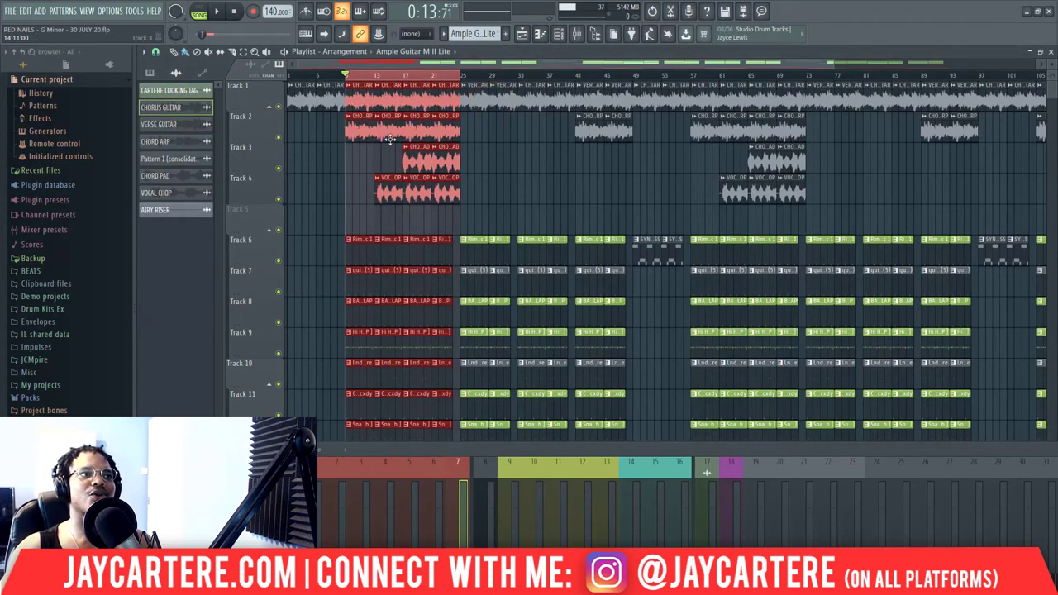
Examine the Vocal Chop track's built-in mixer equalizer and move the mixer off the Playlist.
left_click_drag(659, 451, 346, 209)
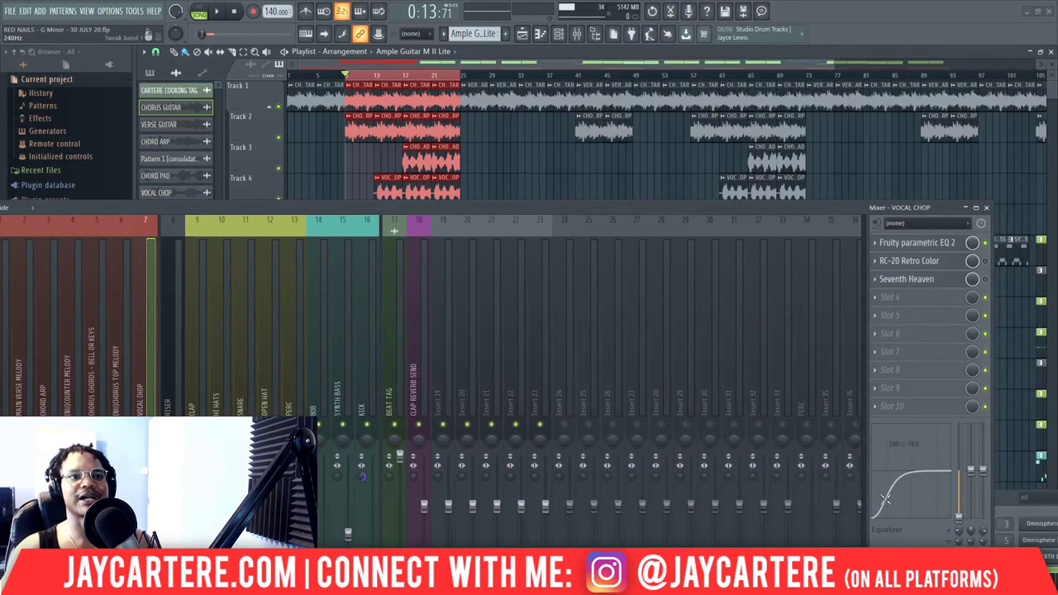
left_click_drag(949, 299, 801, 210)
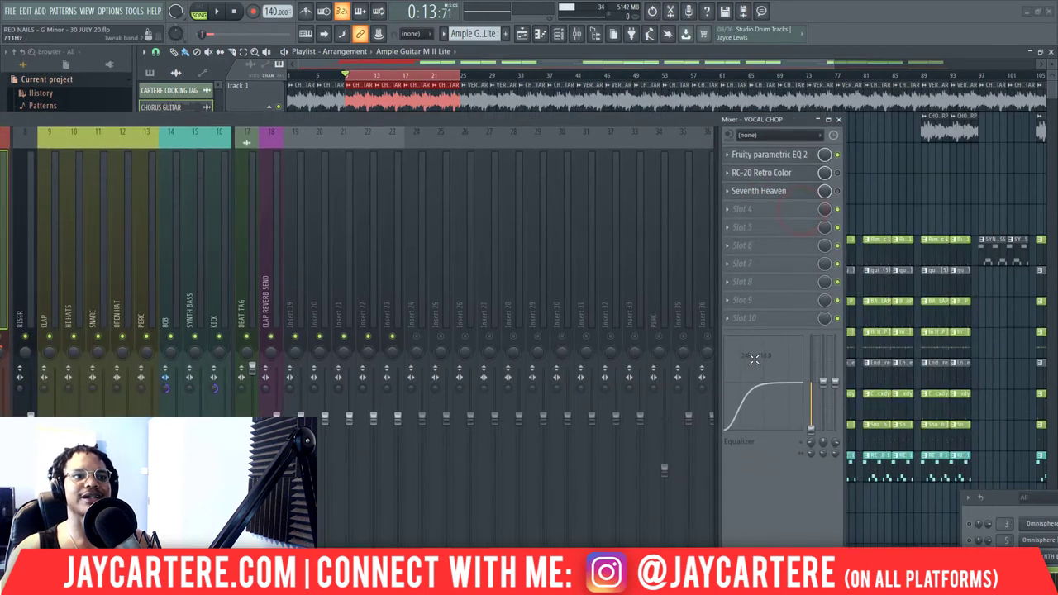
left_click(310, 121)
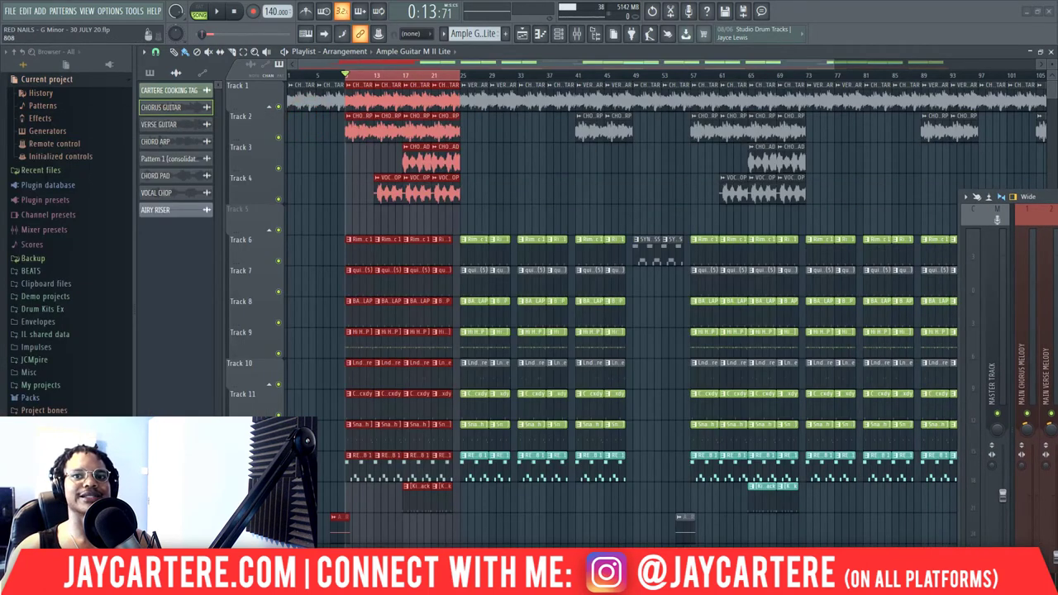
left_click_drag(985, 197, 1050, 169)
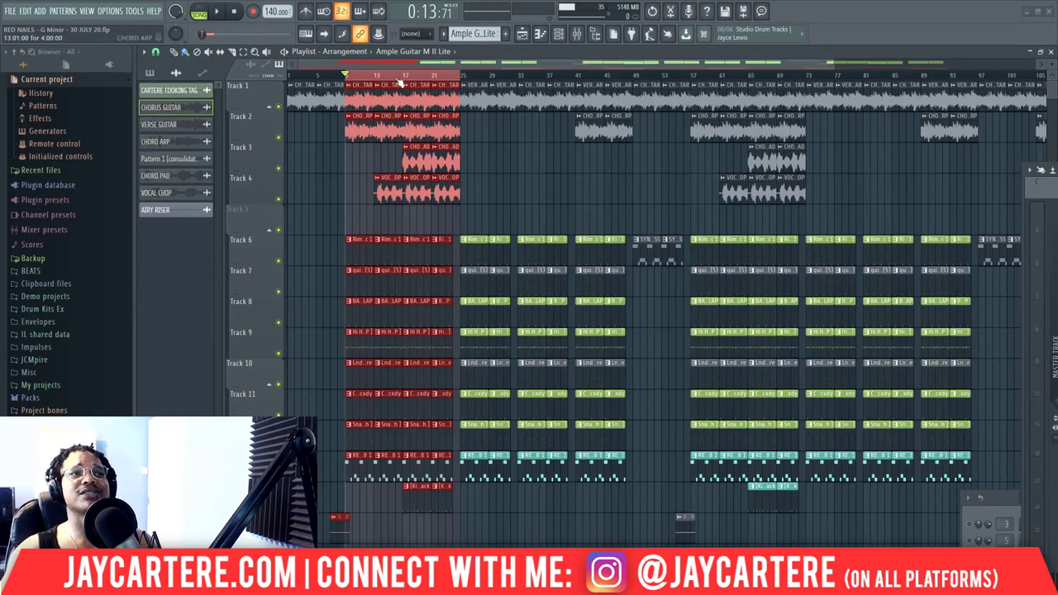
Place the mixer beside the Playlist's chorus selection and compare the melody tracks, selecting Chord Arp and Chorus Chords - Bell or Keys.
key("F9")
left_click_drag(507, 172, 491, 91)
left_click_drag(401, 91, 667, 74)
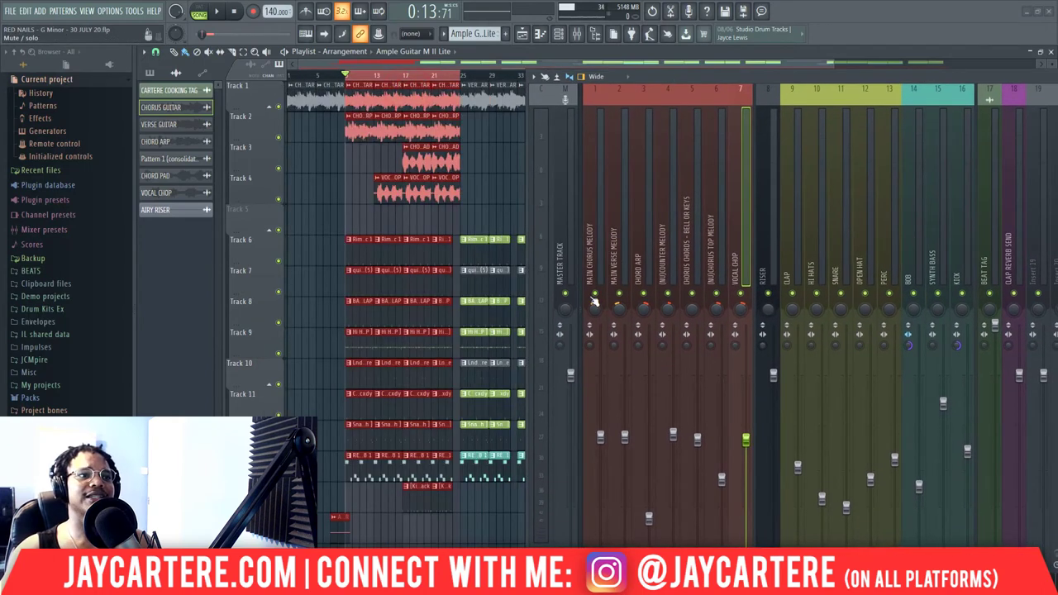
left_click(638, 234)
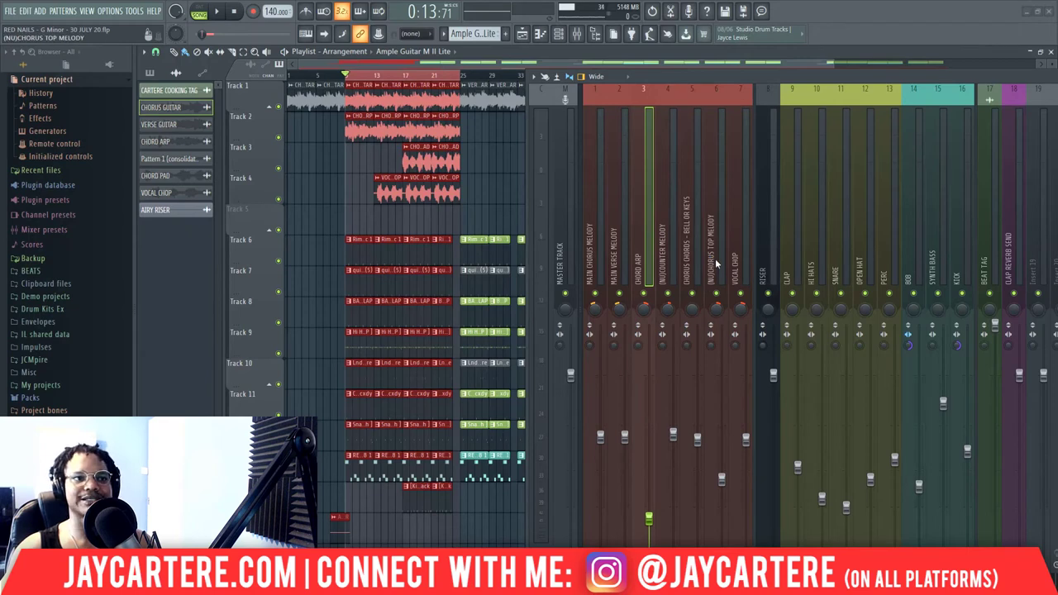
left_click(693, 218)
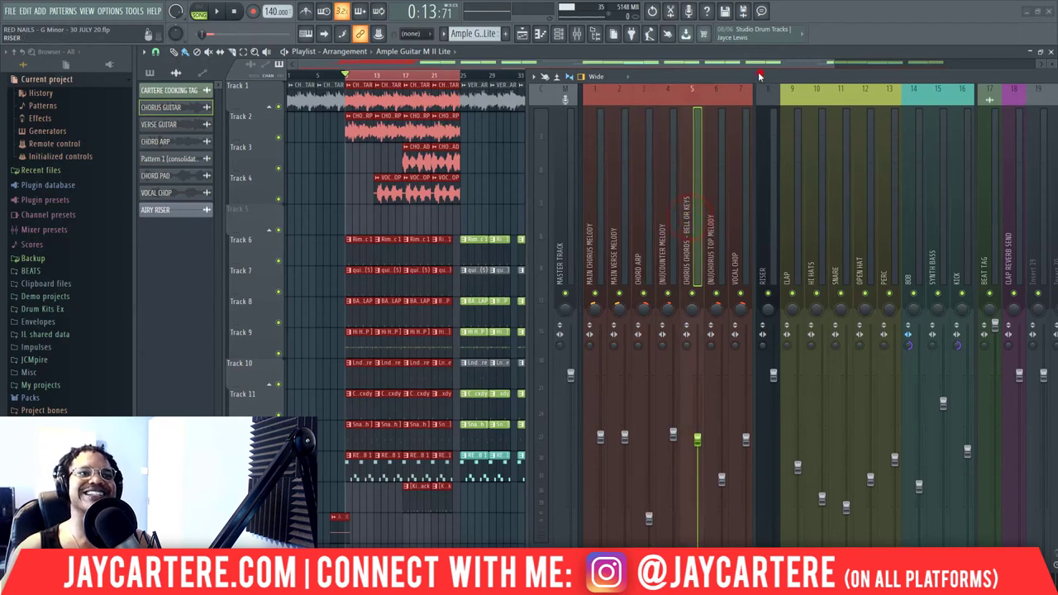
Clear the mixer from the Playlist, leave only Tracks 1 to 4 unmuted, and play the selected chorus melodies.
left_click_drag(759, 76, 723, 79)
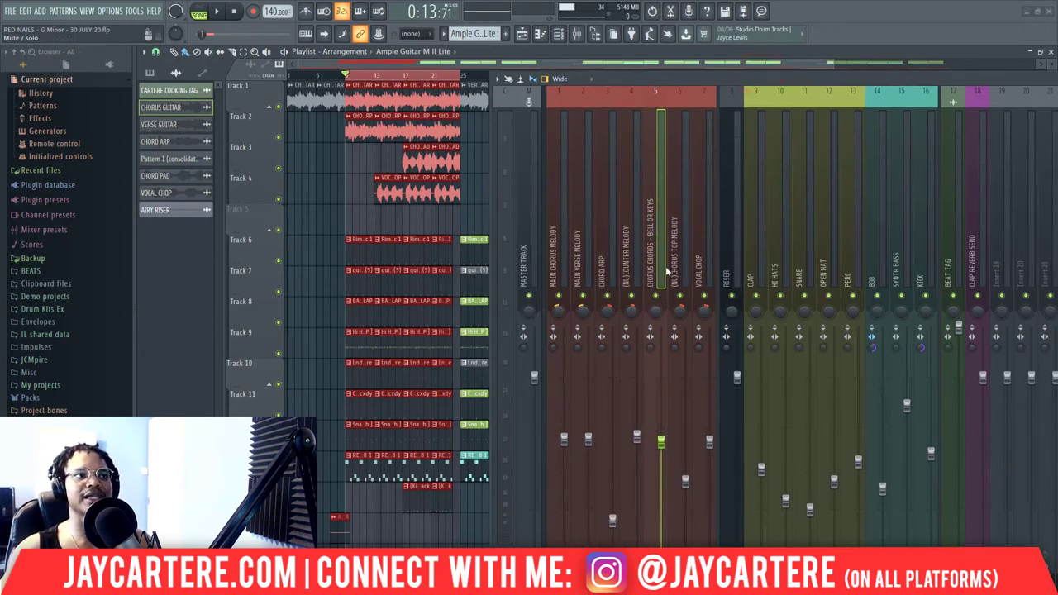
left_click(685, 78)
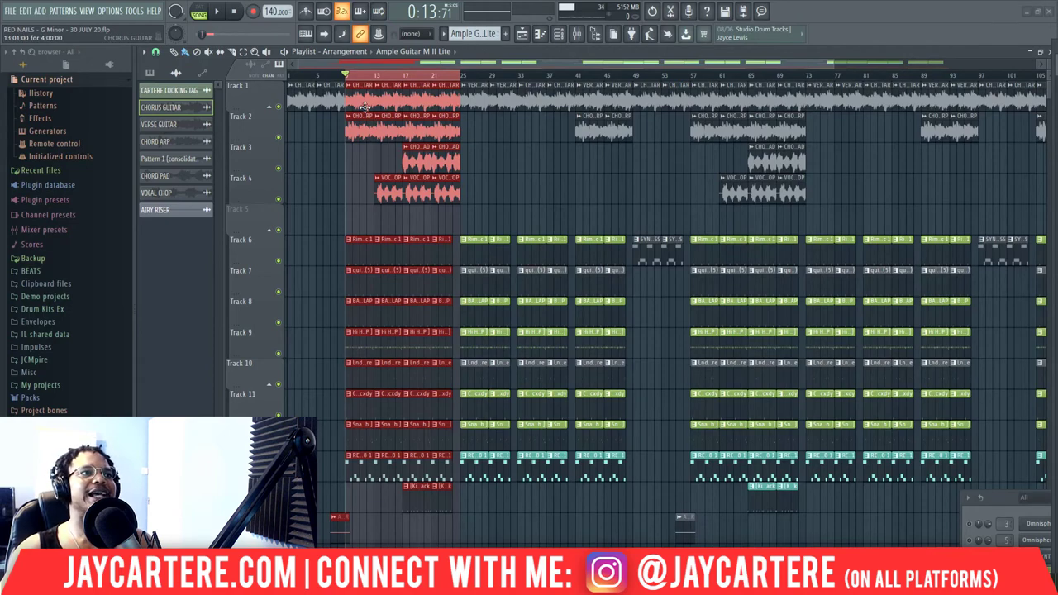
right_click(279, 106)
right_click(278, 137)
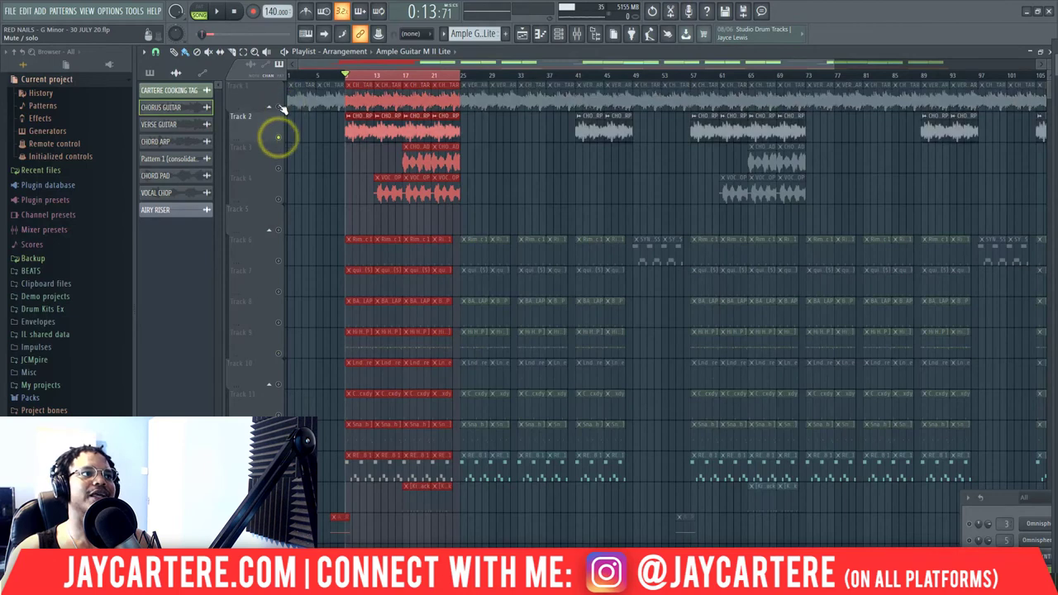
left_click(278, 107)
left_click(279, 167)
left_click(279, 199)
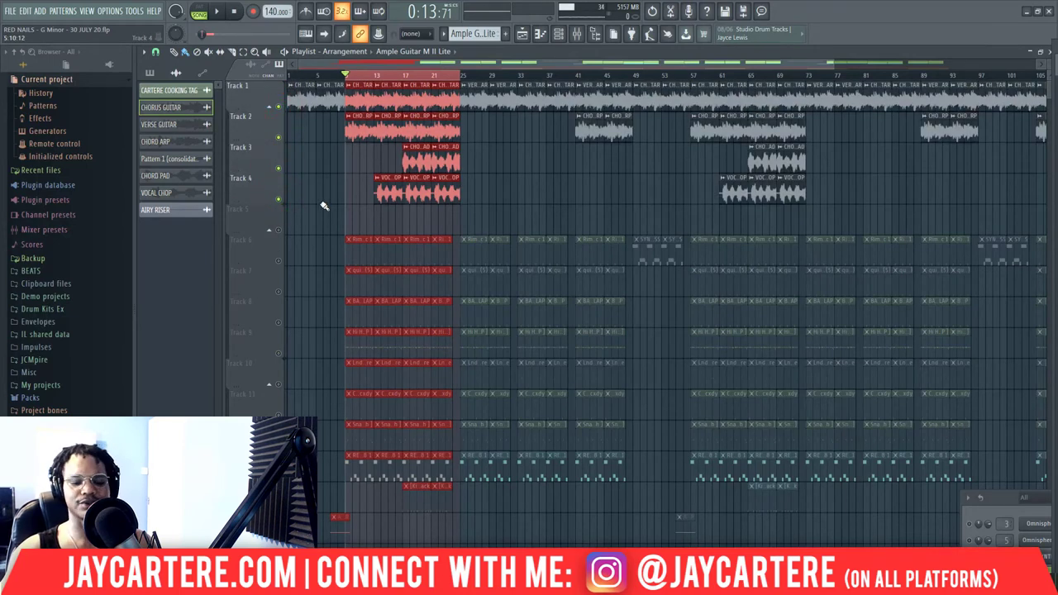
key("space")
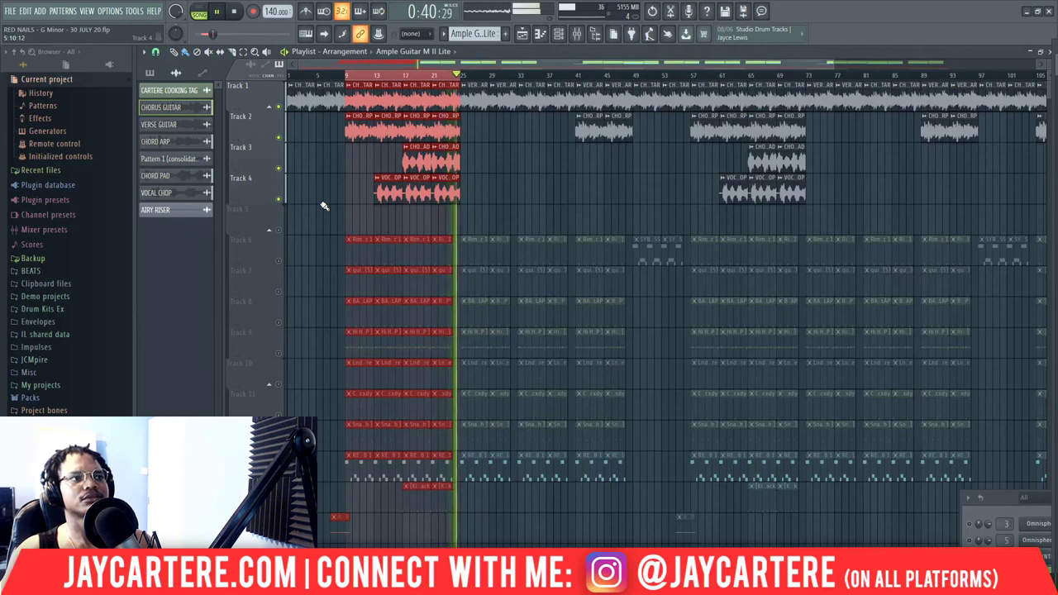
key("space")
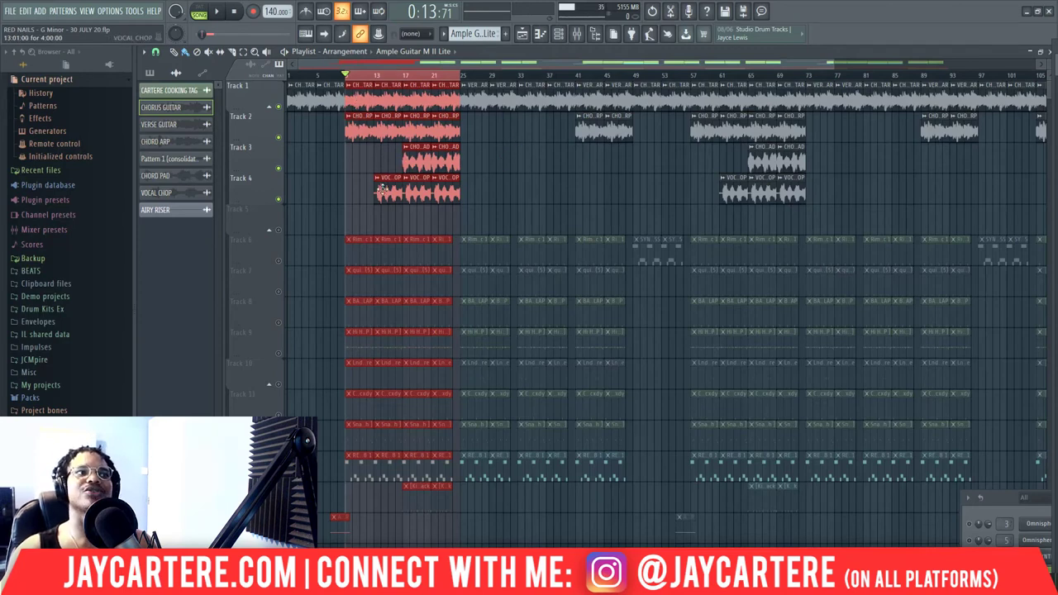
Unmute all Playlist tracks and play the full chorus selection with the mixer in view to check the track levels.
right_click(277, 198)
right_click(277, 198)
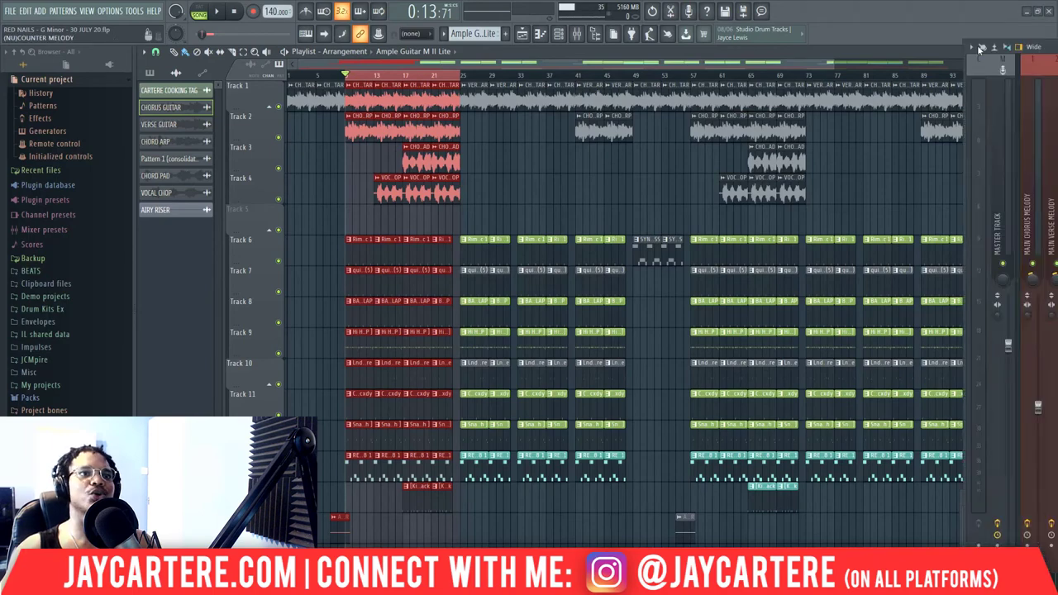
key("F9")
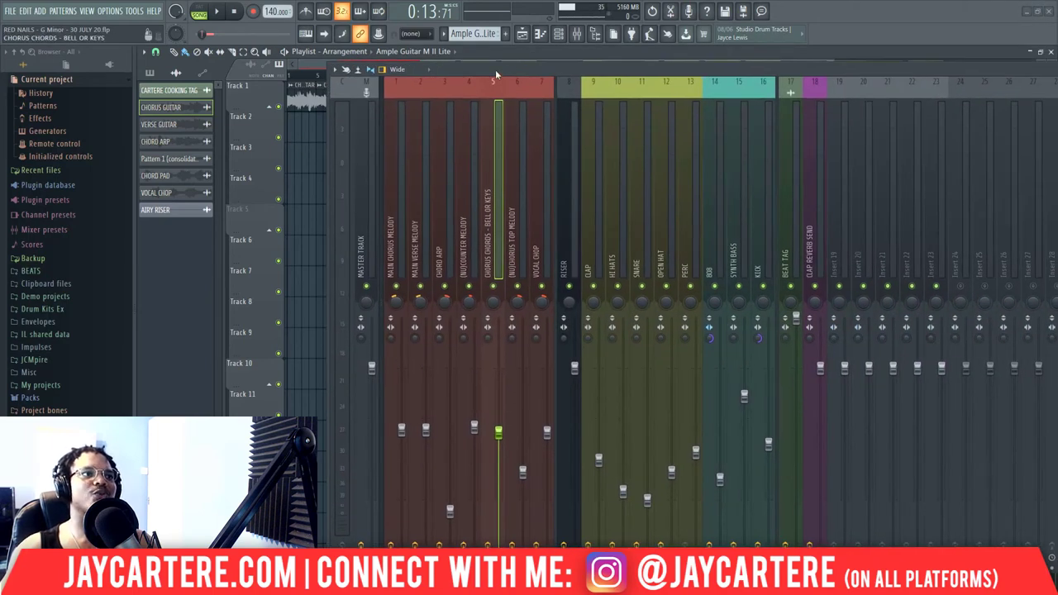
left_click_drag(496, 71, 448, 40)
key("space")
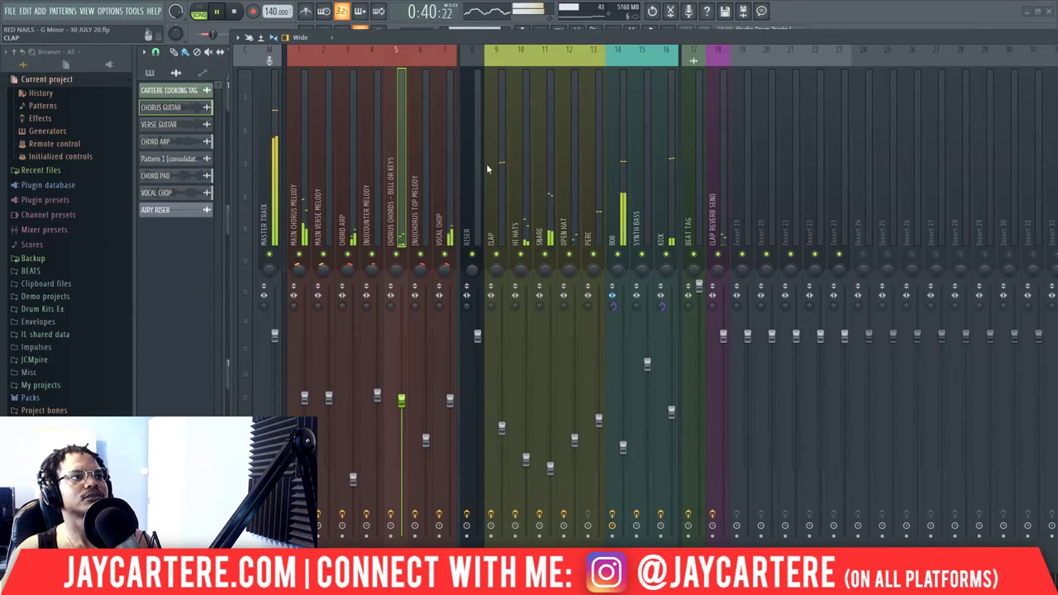
key("space")
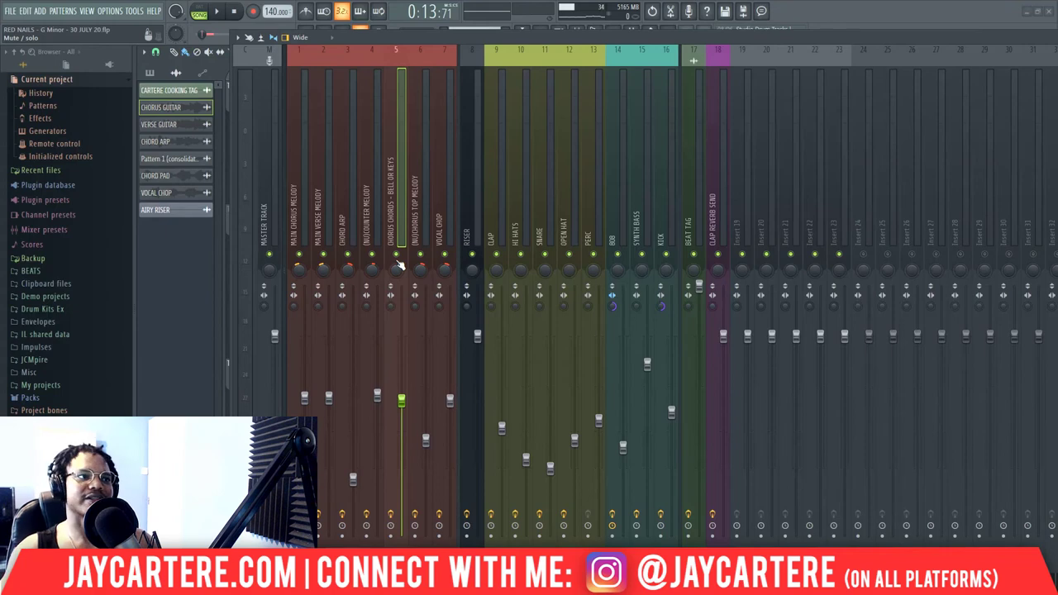
Lower the Vocal Chop mixer track's volume to -10.8 dB while the chorus selection plays, and save the project.
left_click(438, 213)
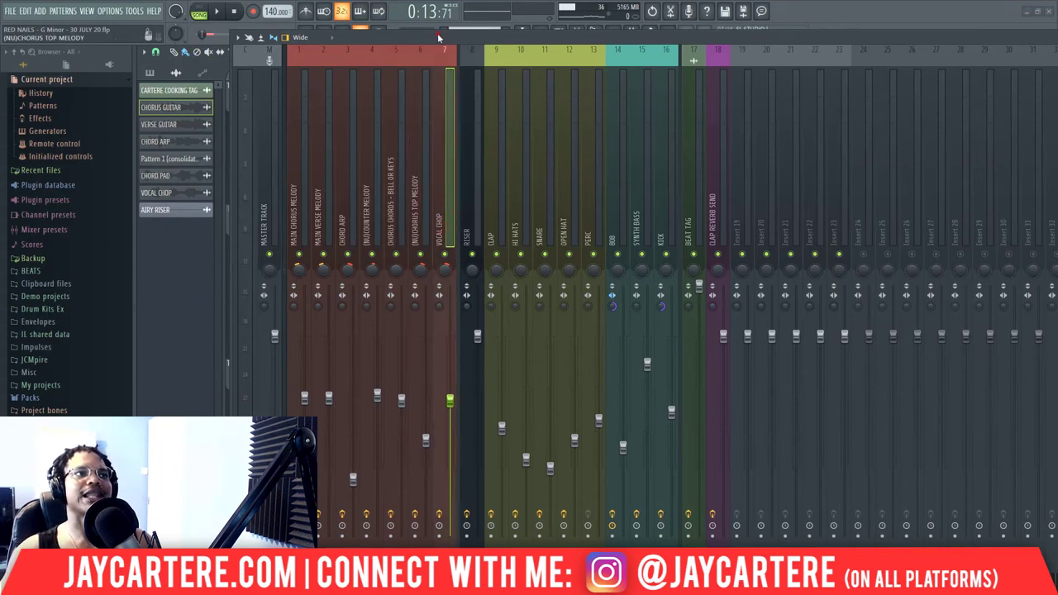
left_click_drag(438, 37, 505, 135)
key("space")
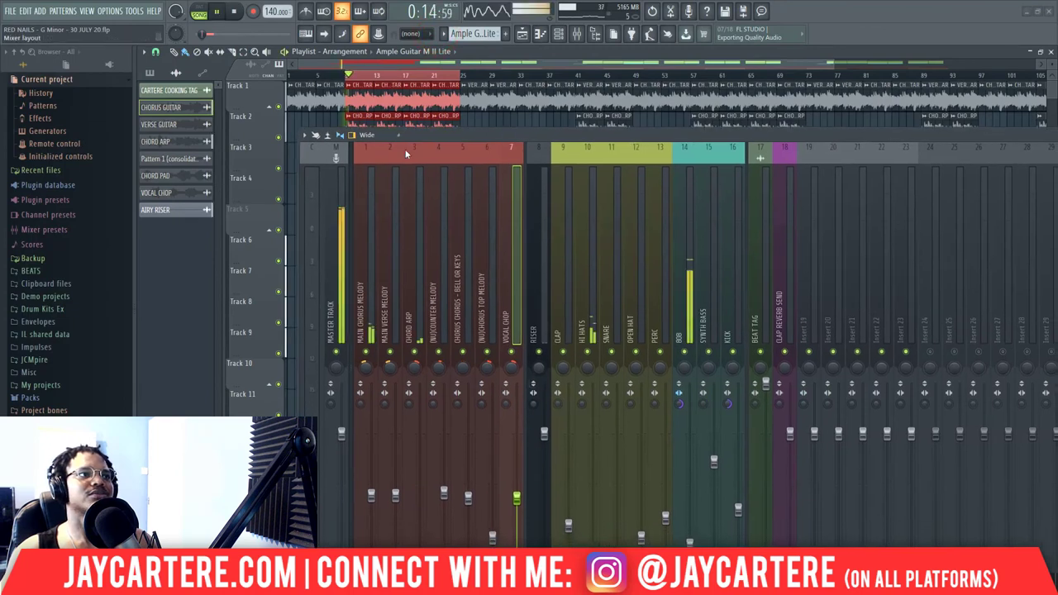
left_click_drag(415, 137, 638, 159)
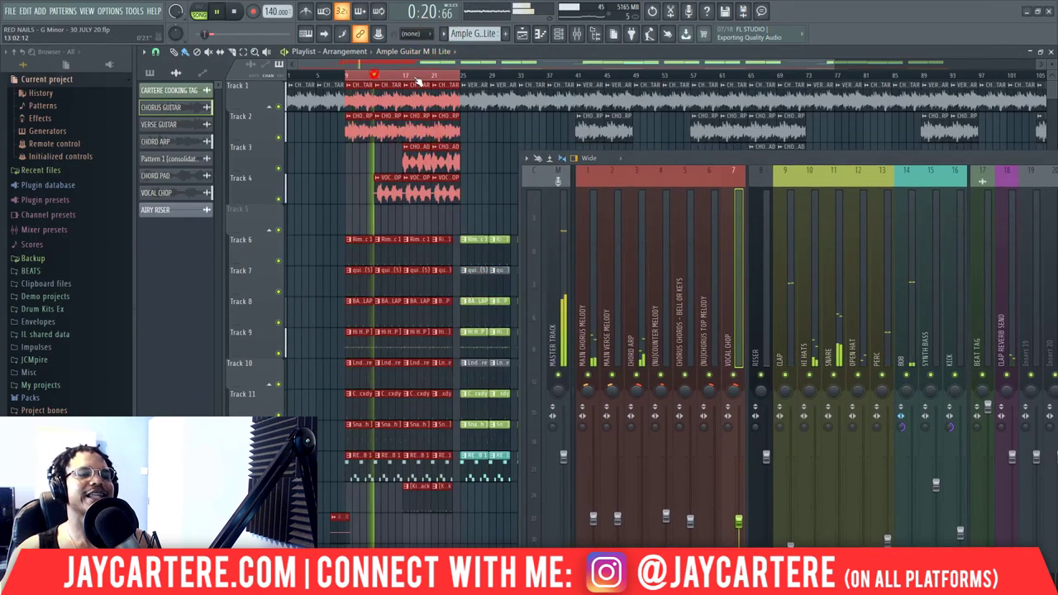
left_click_drag(833, 160, 707, 116)
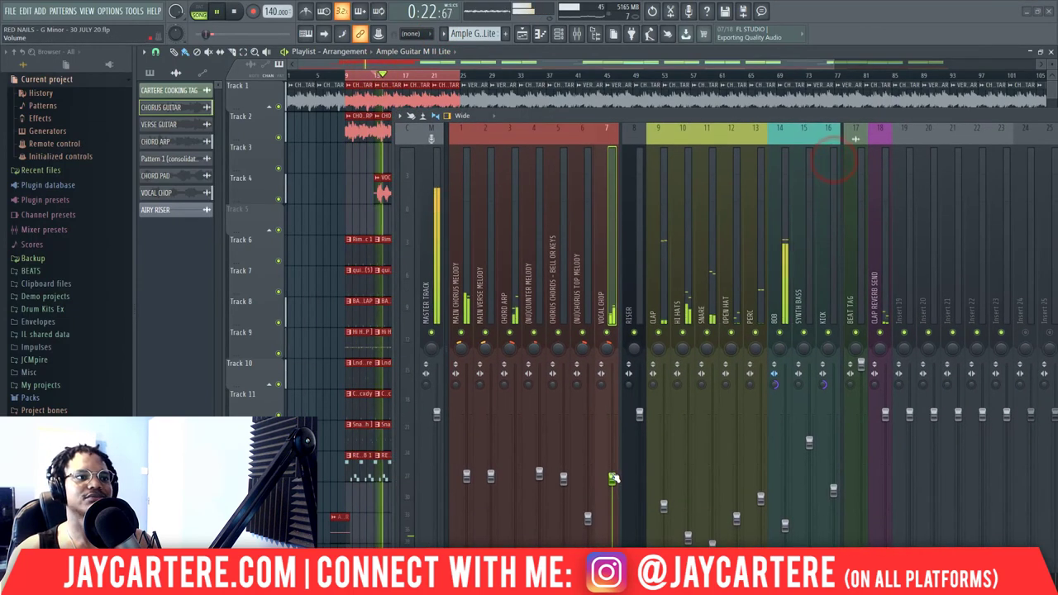
left_click_drag(611, 478, 613, 496)
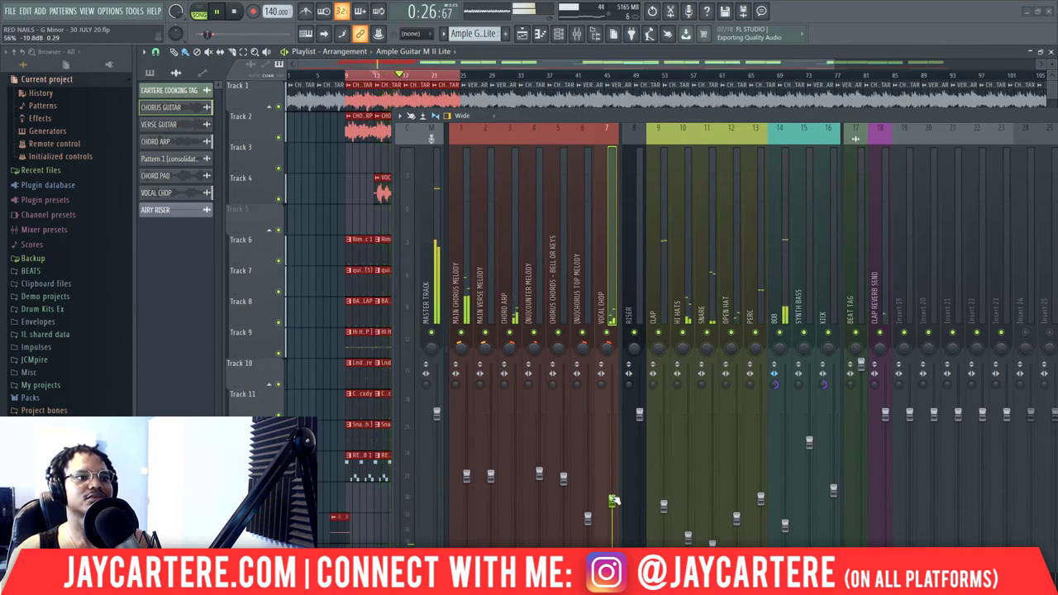
left_click(507, 312)
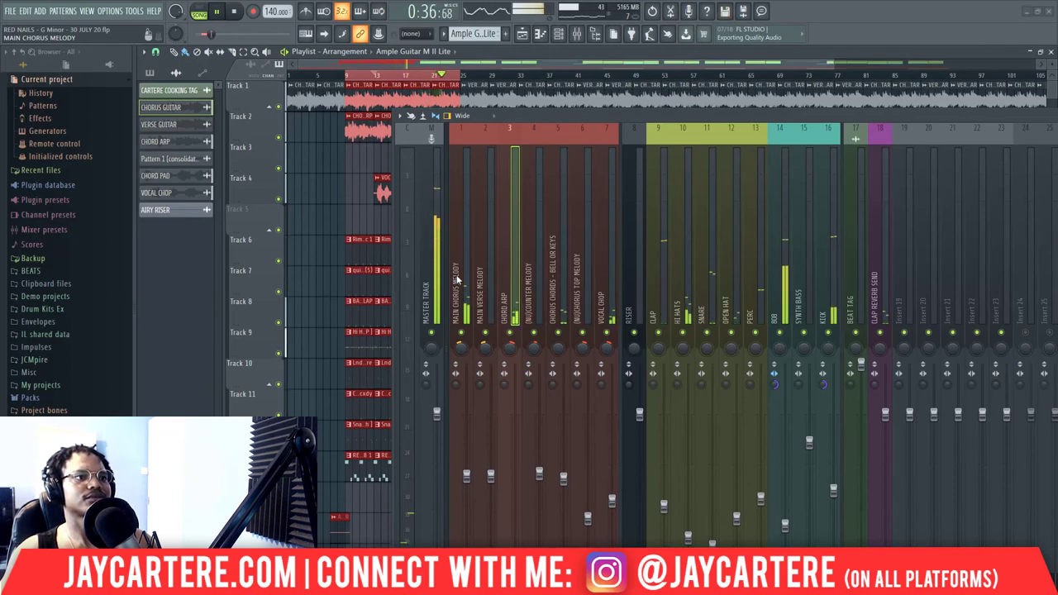
key("ctrl+s")
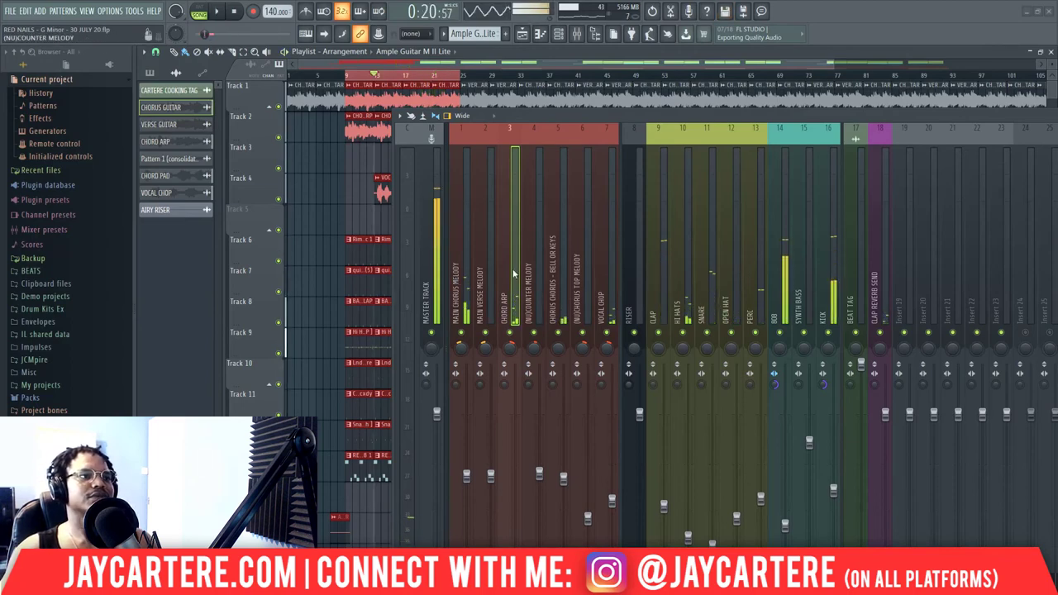
Move the mixer off the Playlist and zoom the Playlist out to show the whole arrangement.
left_click_drag(531, 118, 628, 128)
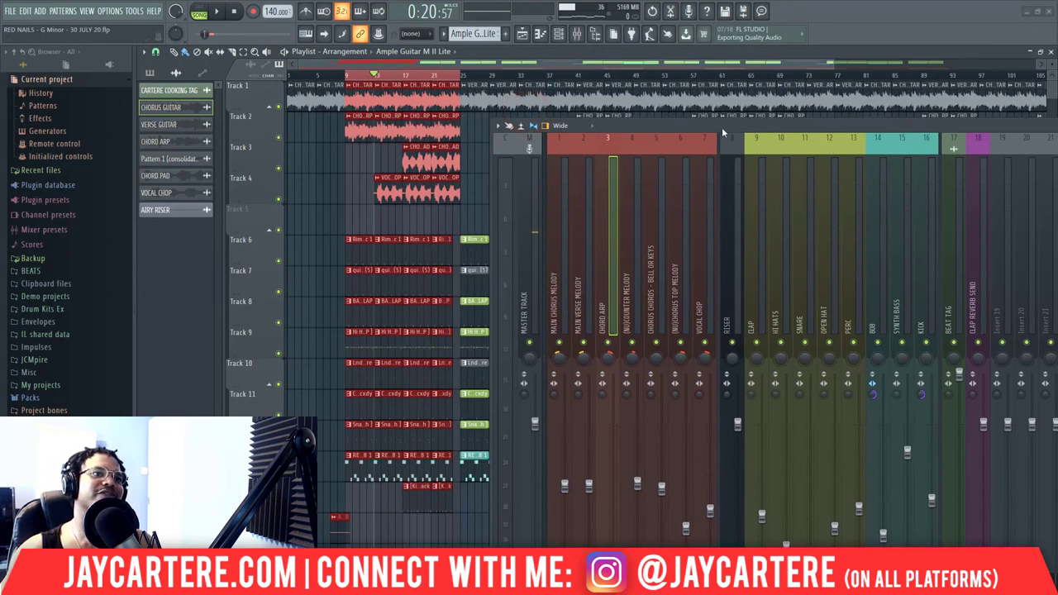
left_click_drag(721, 127, 1045, 115)
left_click_drag(1046, 39, 1057, 28)
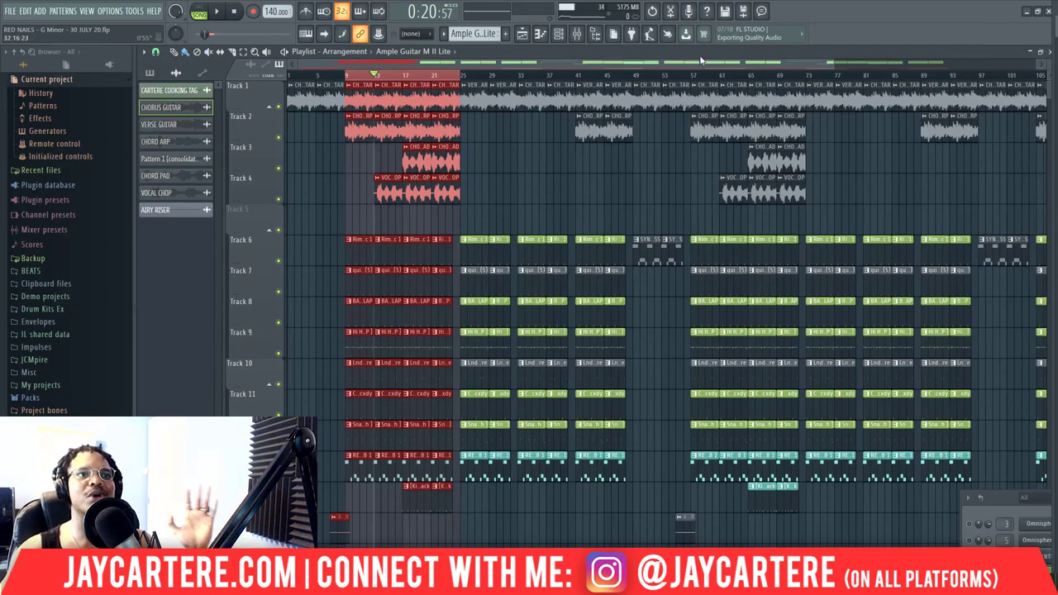
left_click_drag(830, 63, 892, 64)
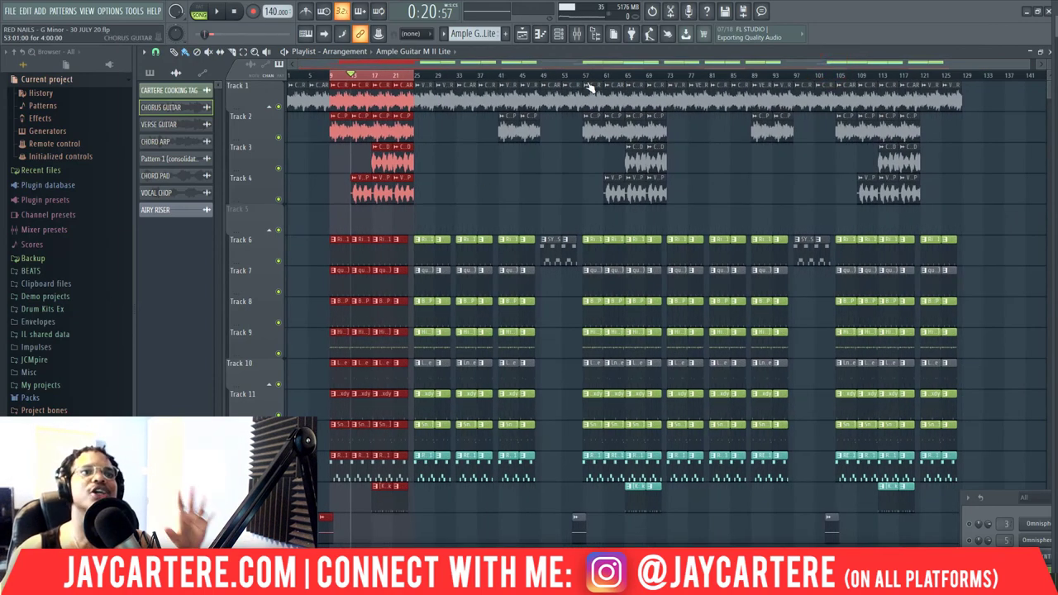